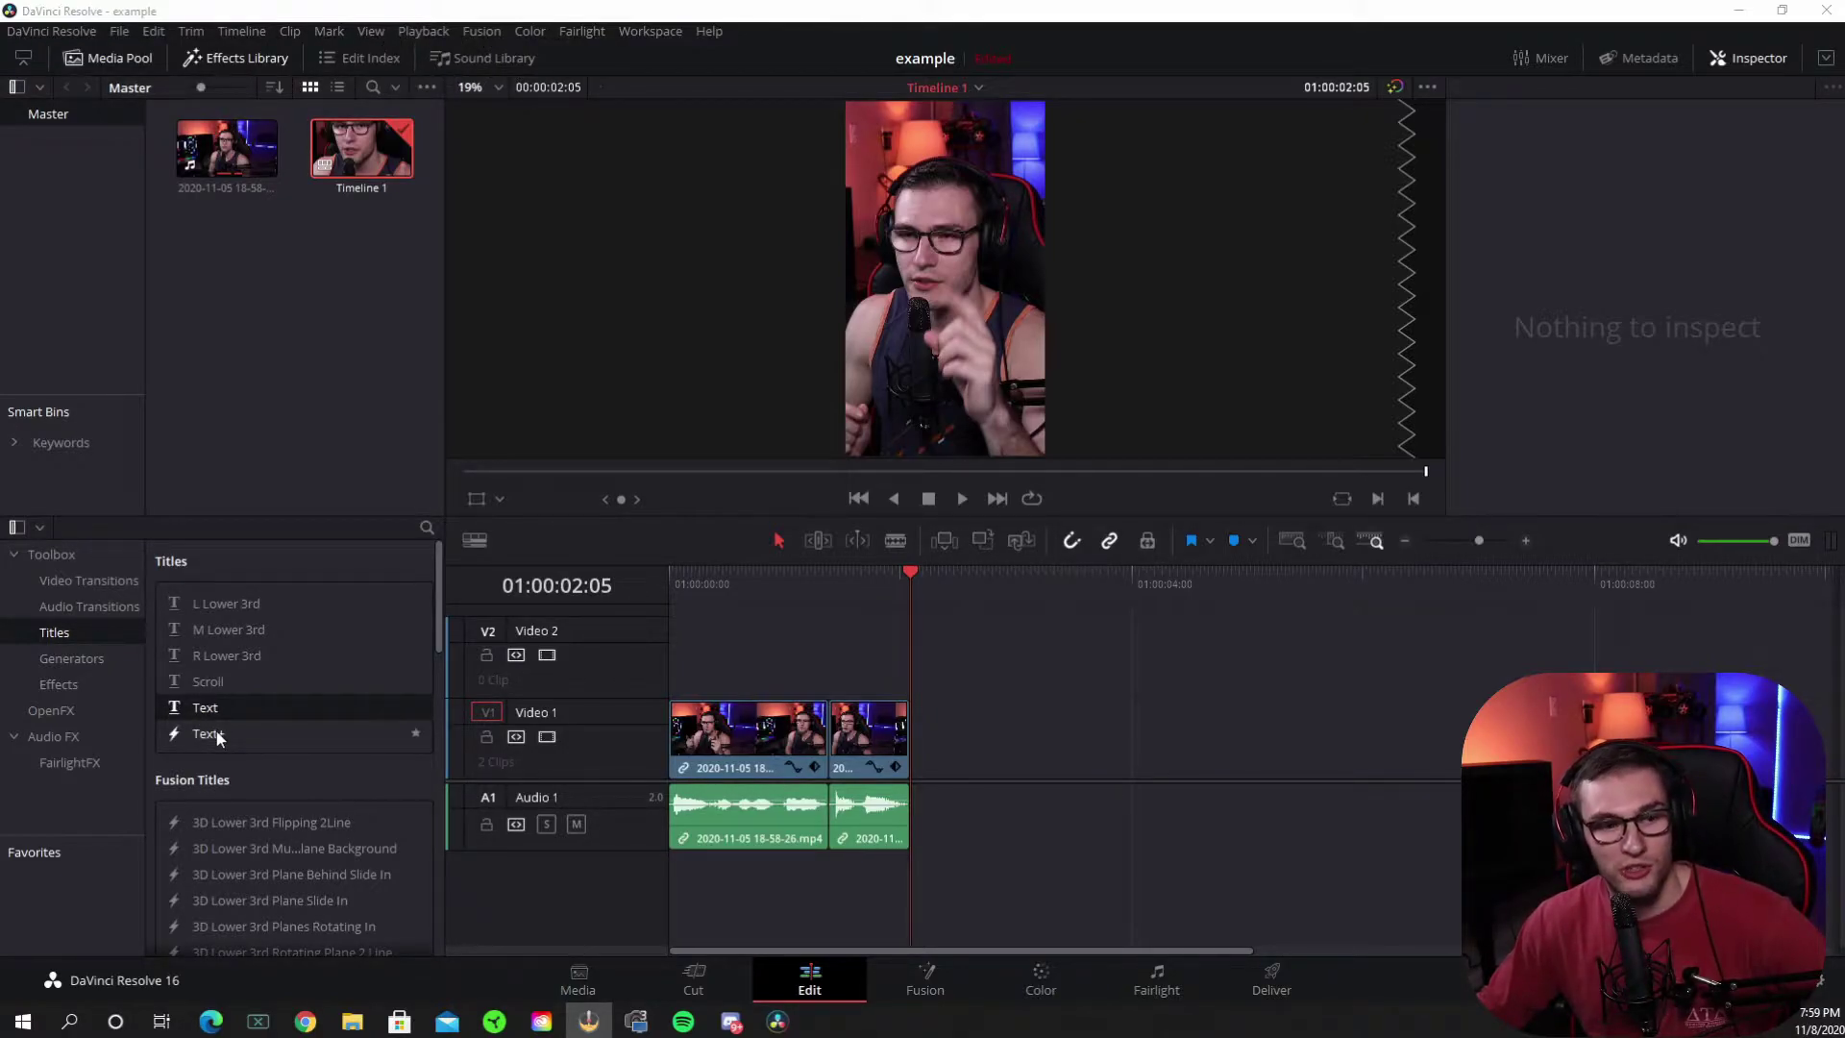
# Place a plain Text title on track V2 above the footage at the timeline start
pyautogui.moveTo(204, 708); pyautogui.dragTo(684, 669)
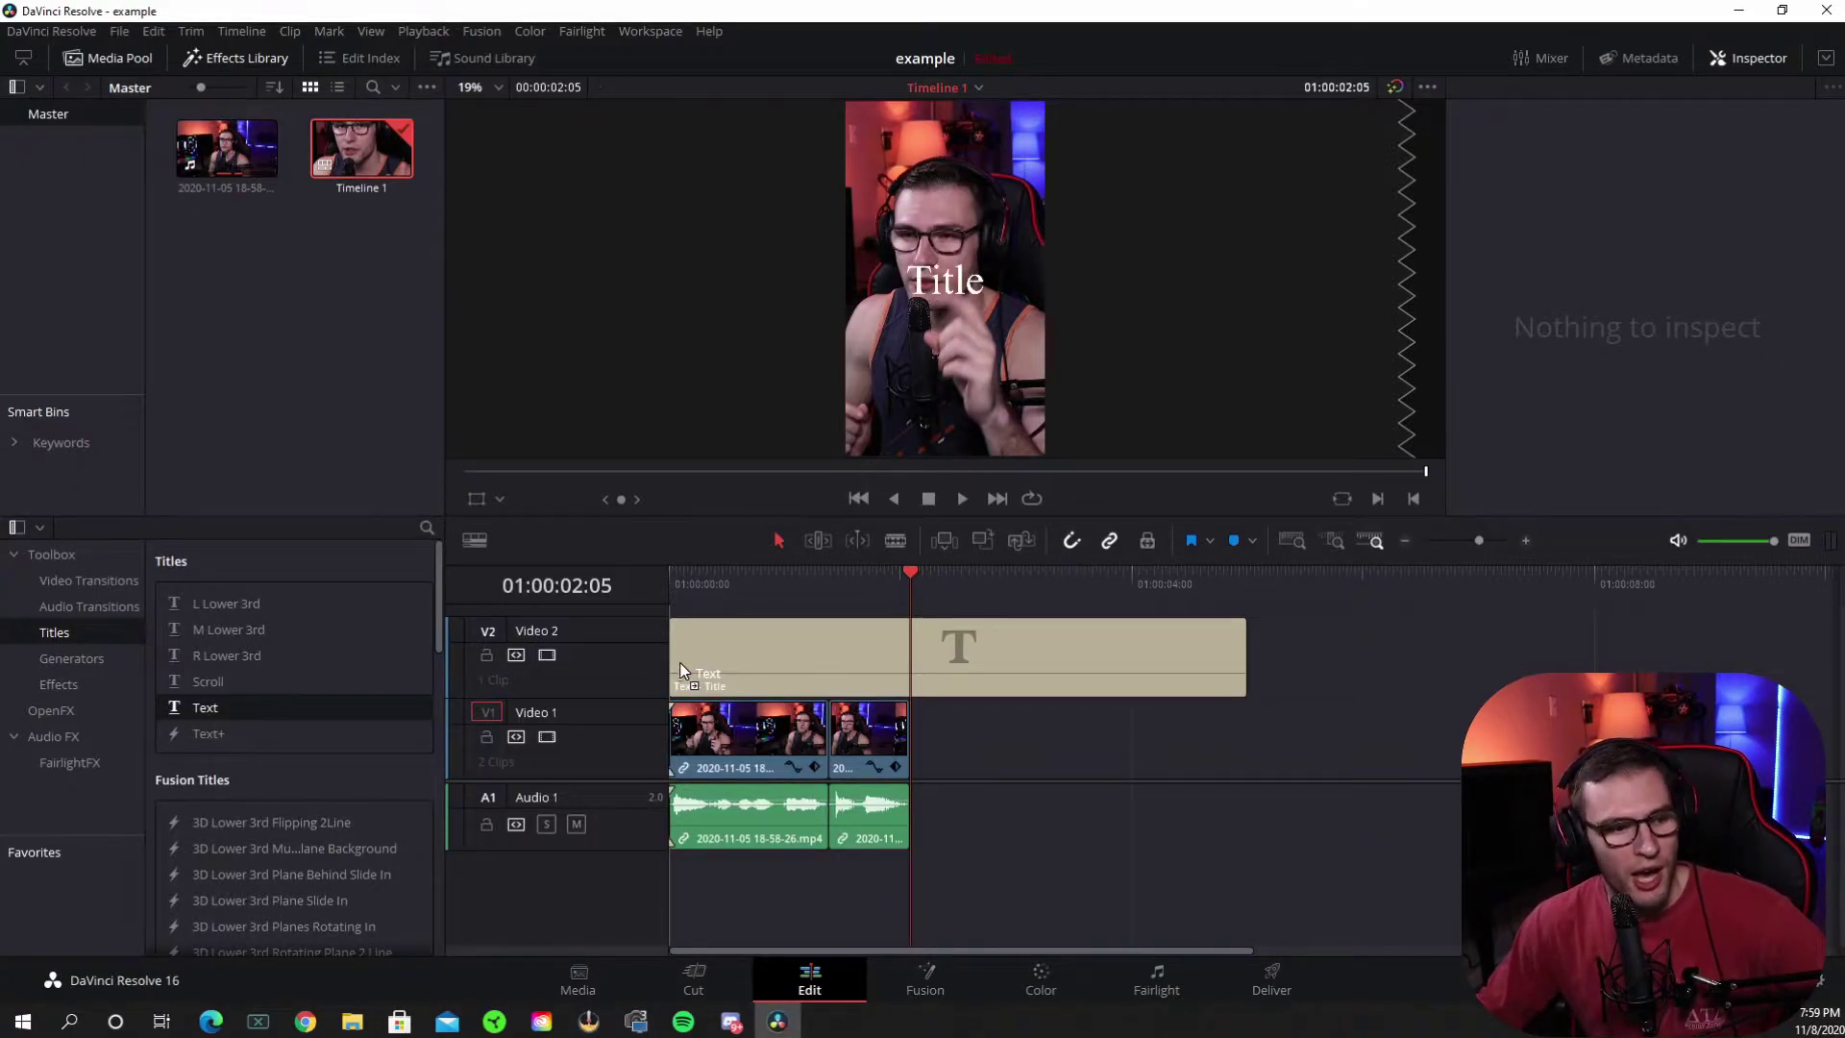
# Trim the title's end to the playhead and disable Video 1 so only the title plays on black
pyautogui.moveTo(1245, 659); pyautogui.dragTo(911, 663)
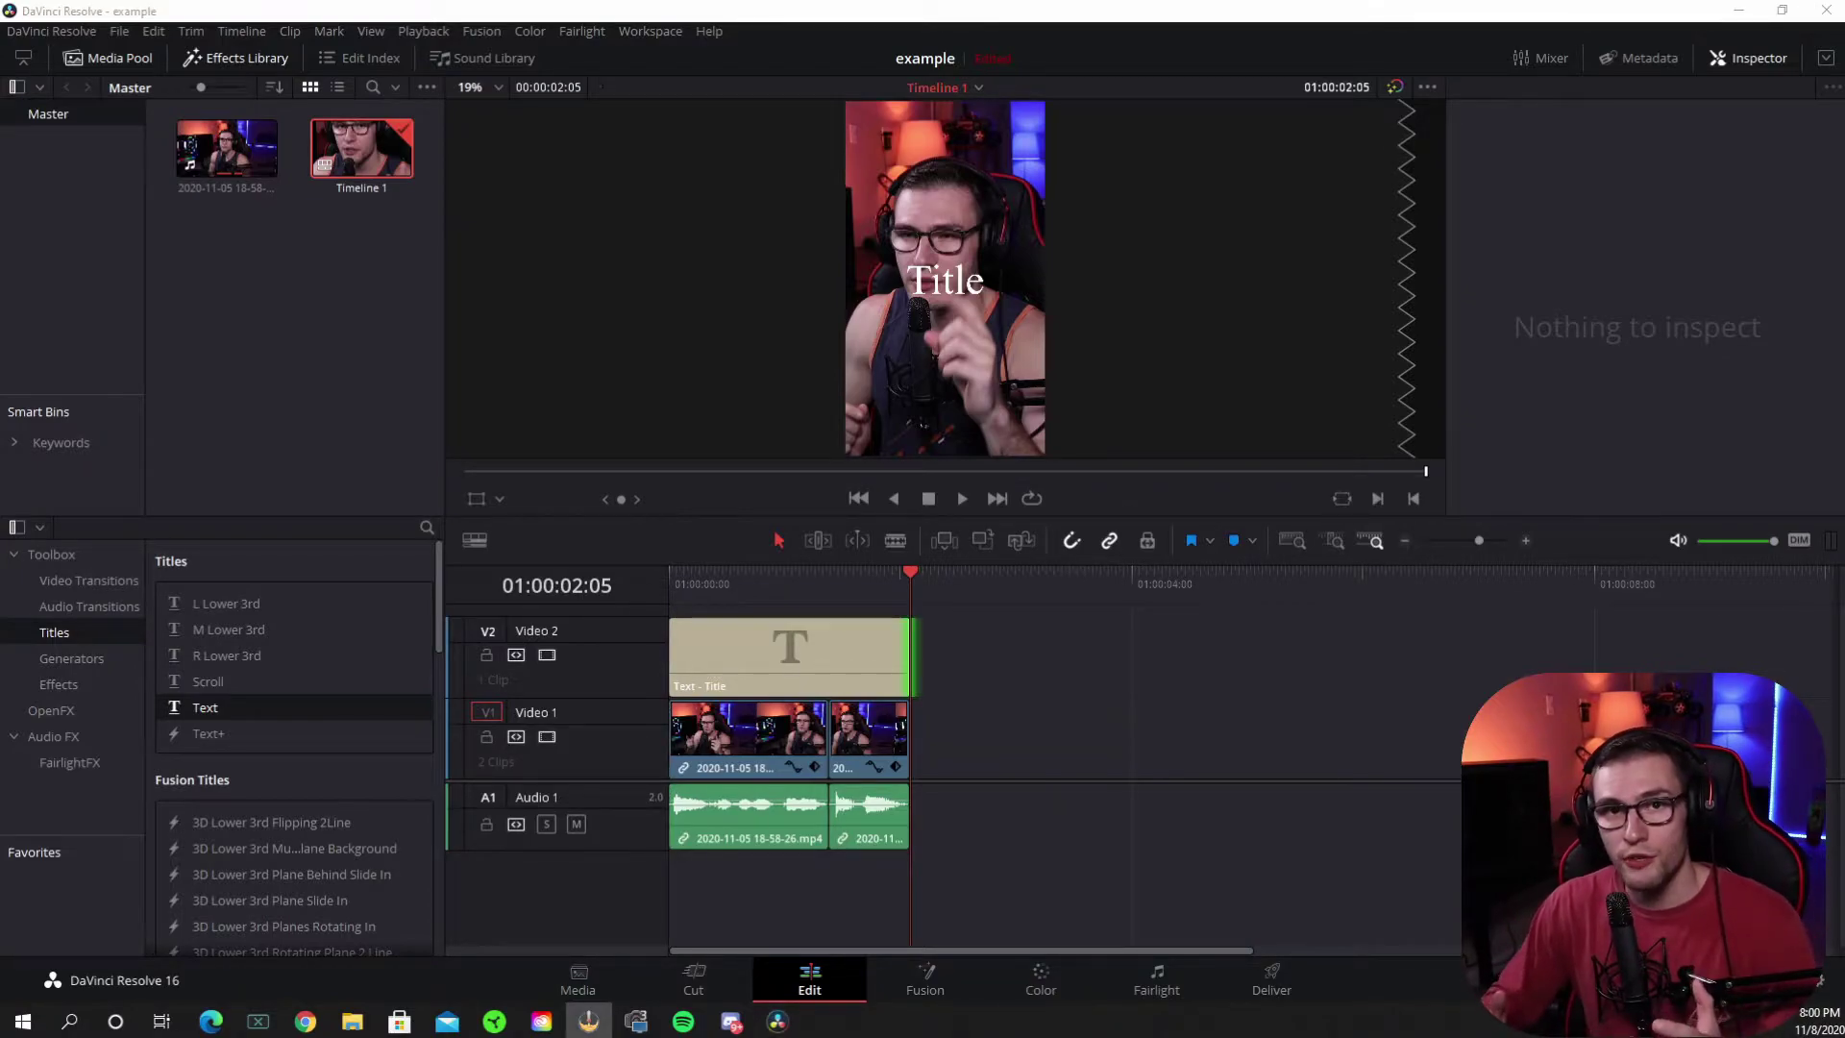
pyautogui.press('Home')
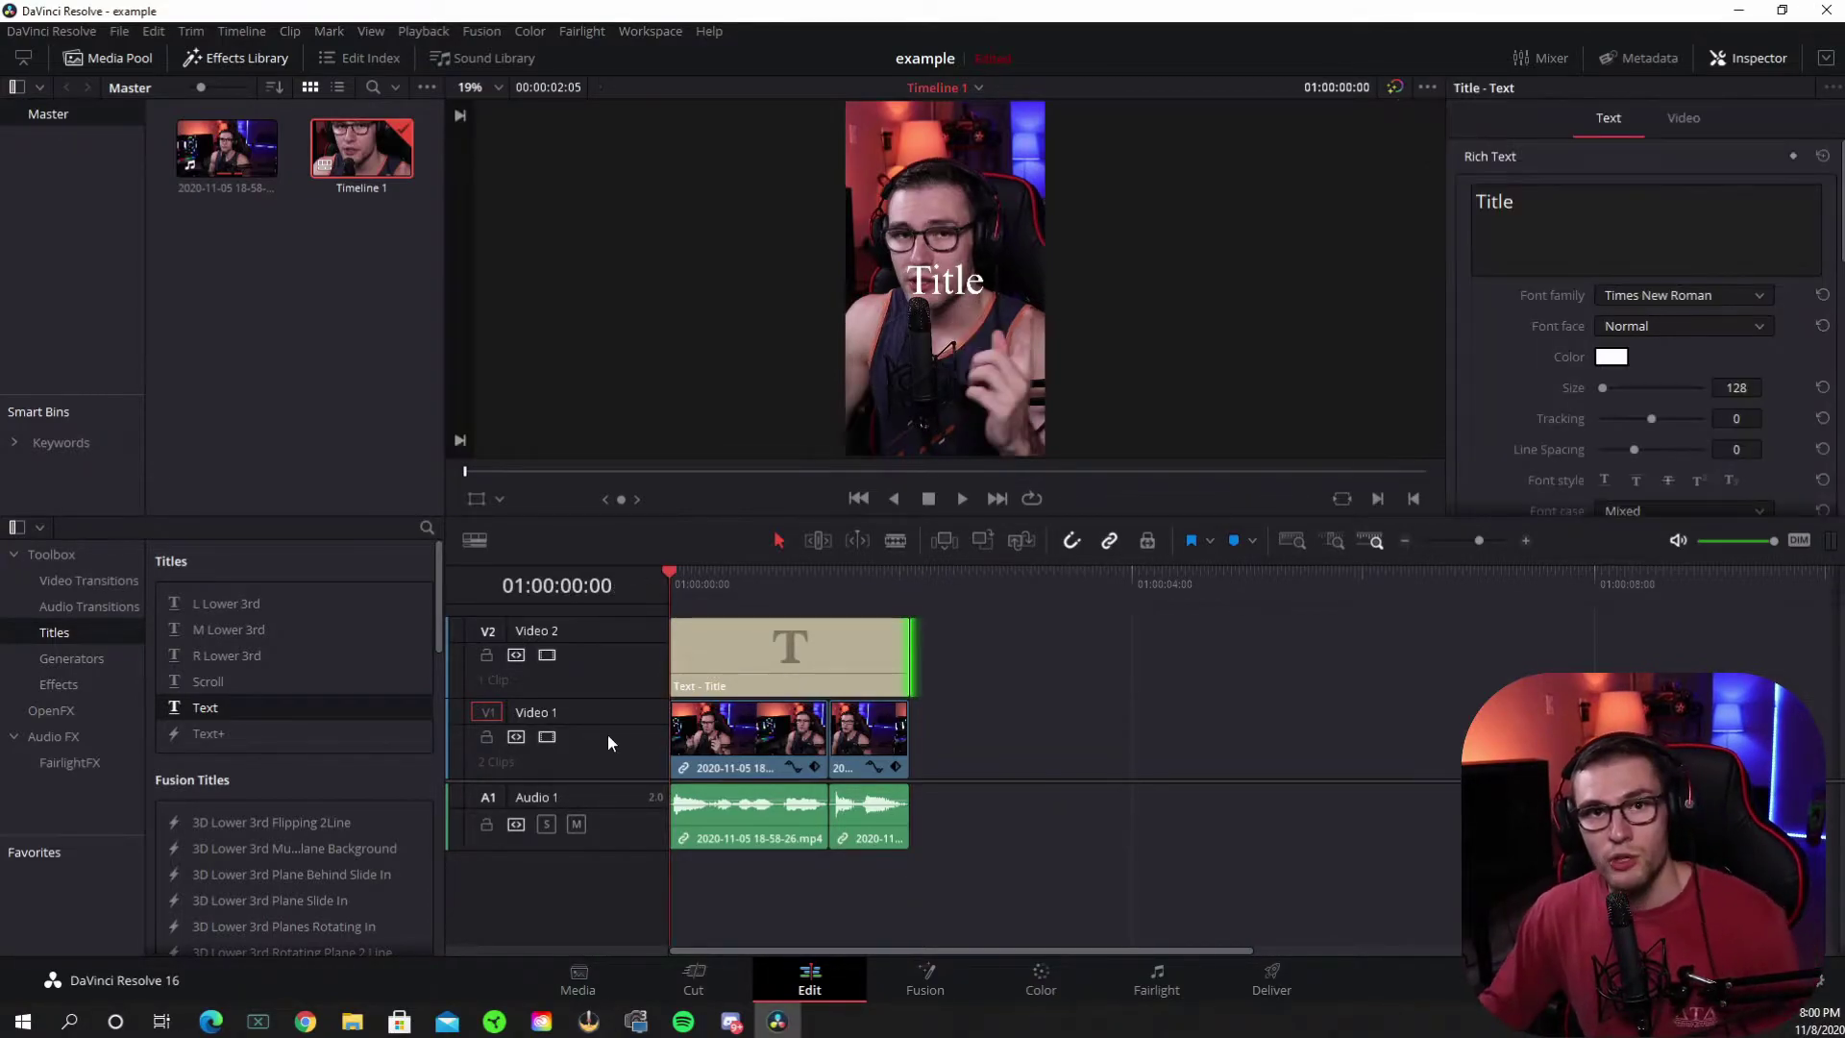
pyautogui.click(548, 738)
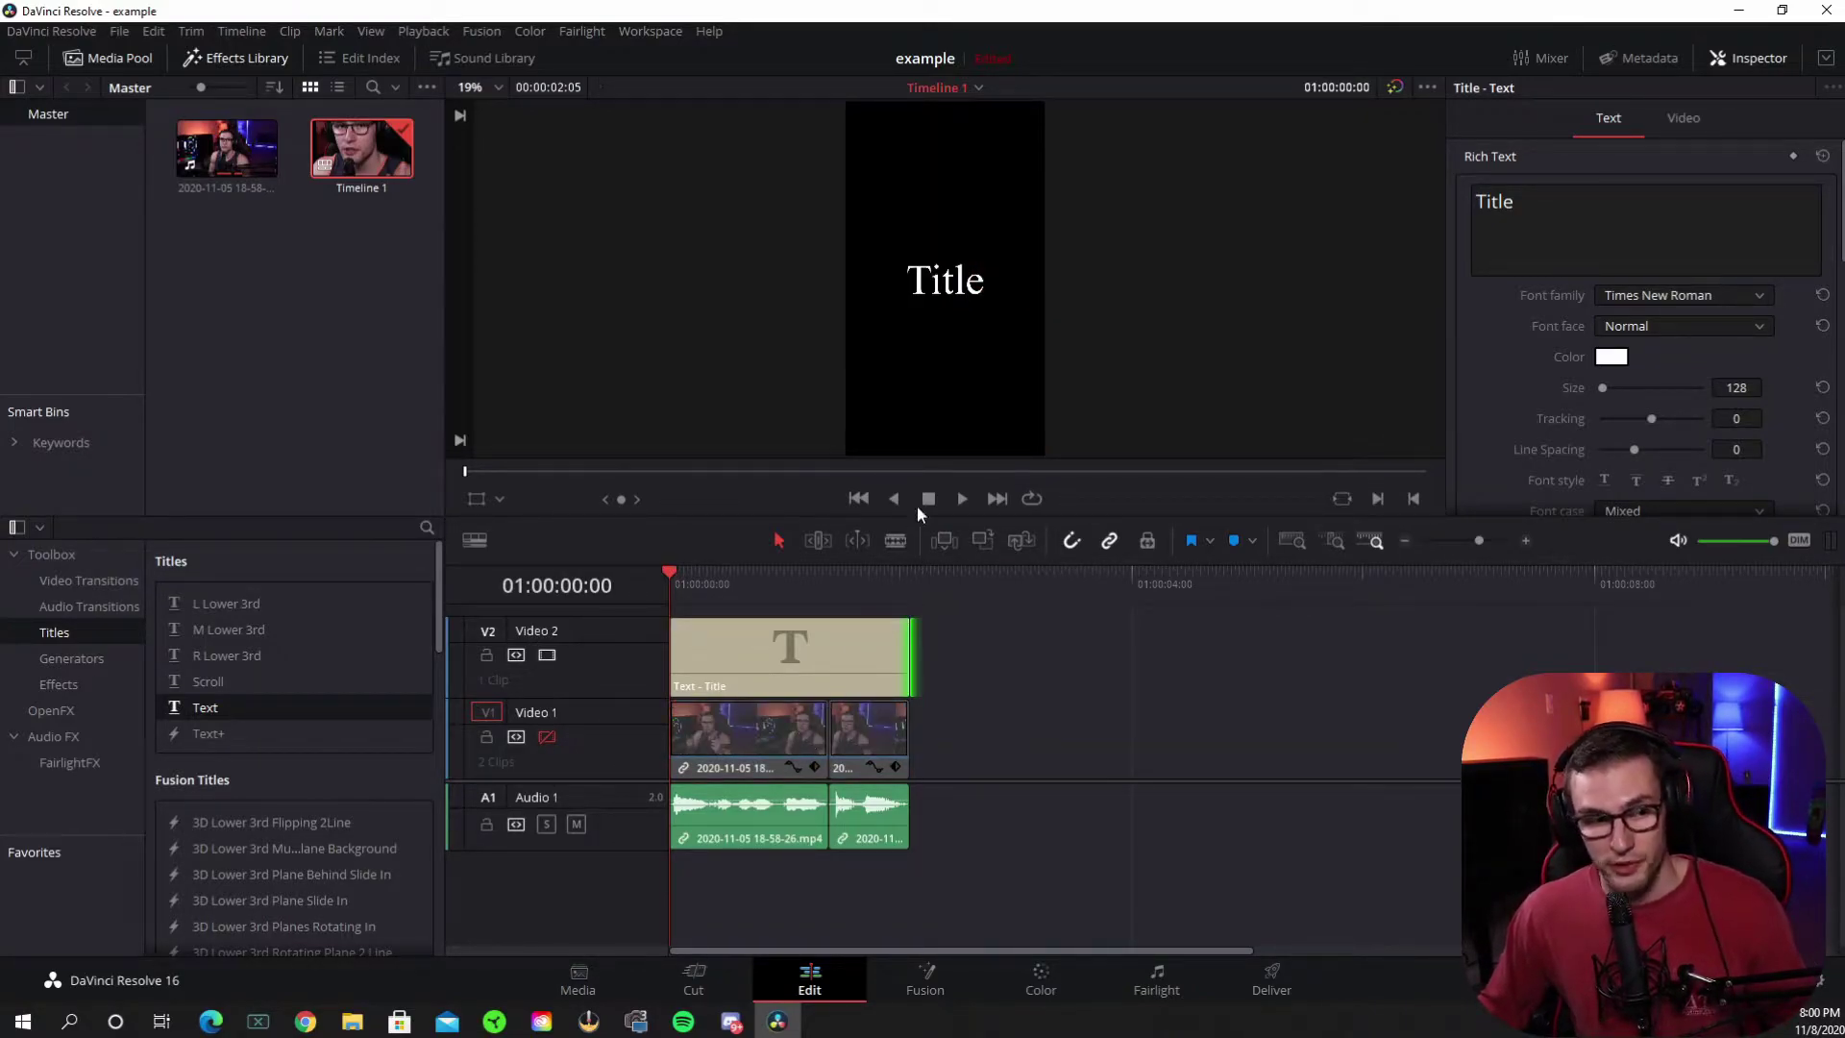
pyautogui.press('space')
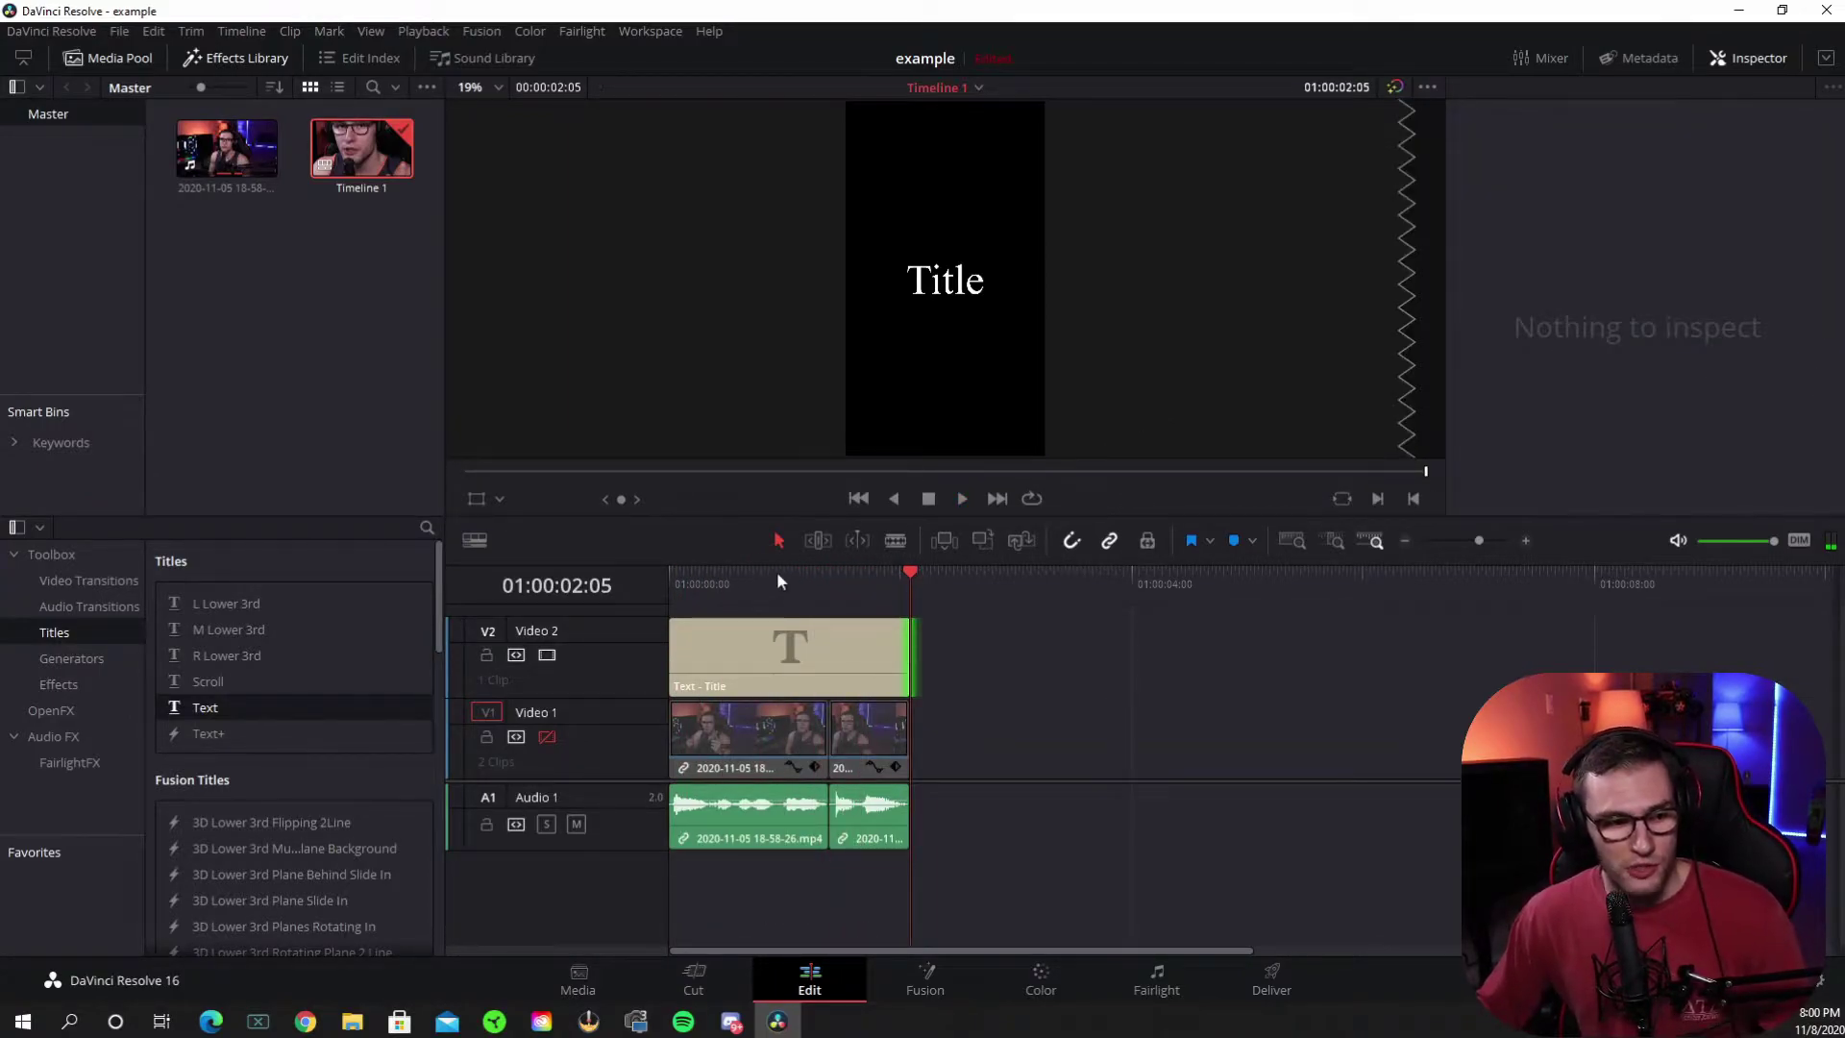
pyautogui.click(862, 577)
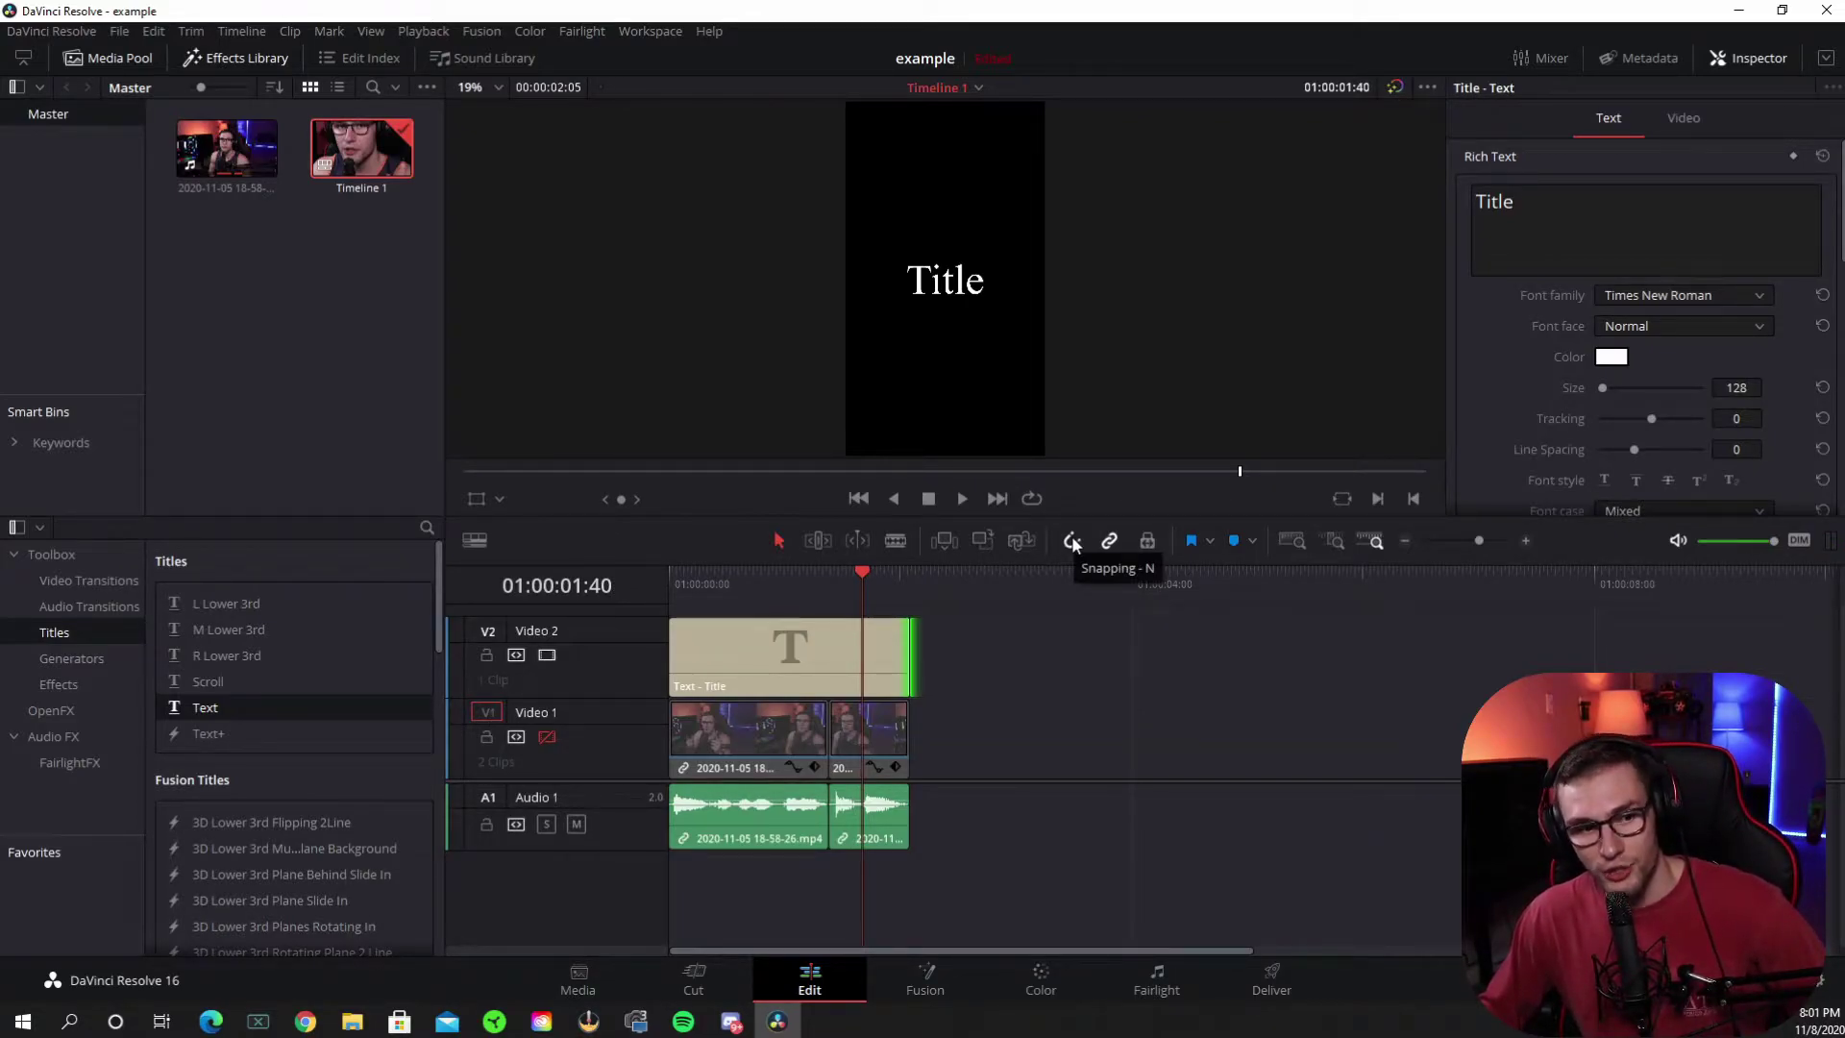
# Blade the V2 title into two clips at 01:00:00:54 and return to the Selection tool
pyautogui.click(669, 582)
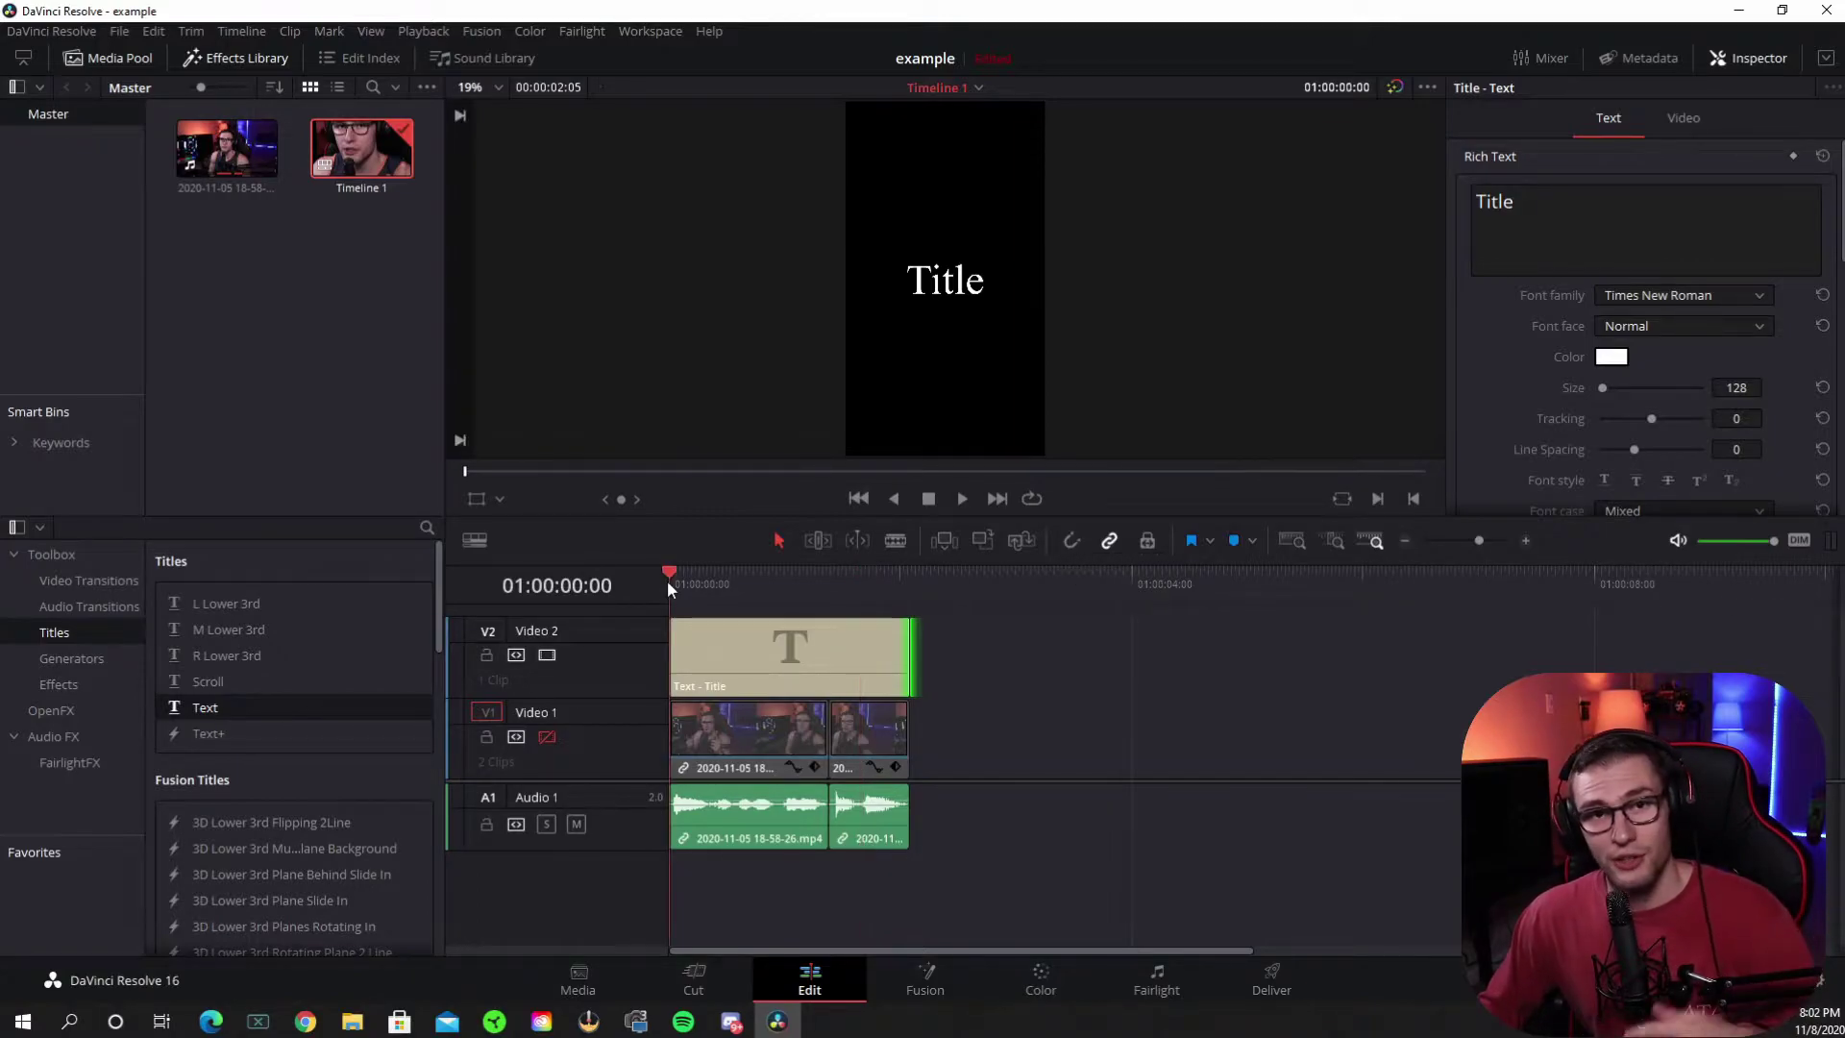
pyautogui.click(678, 582)
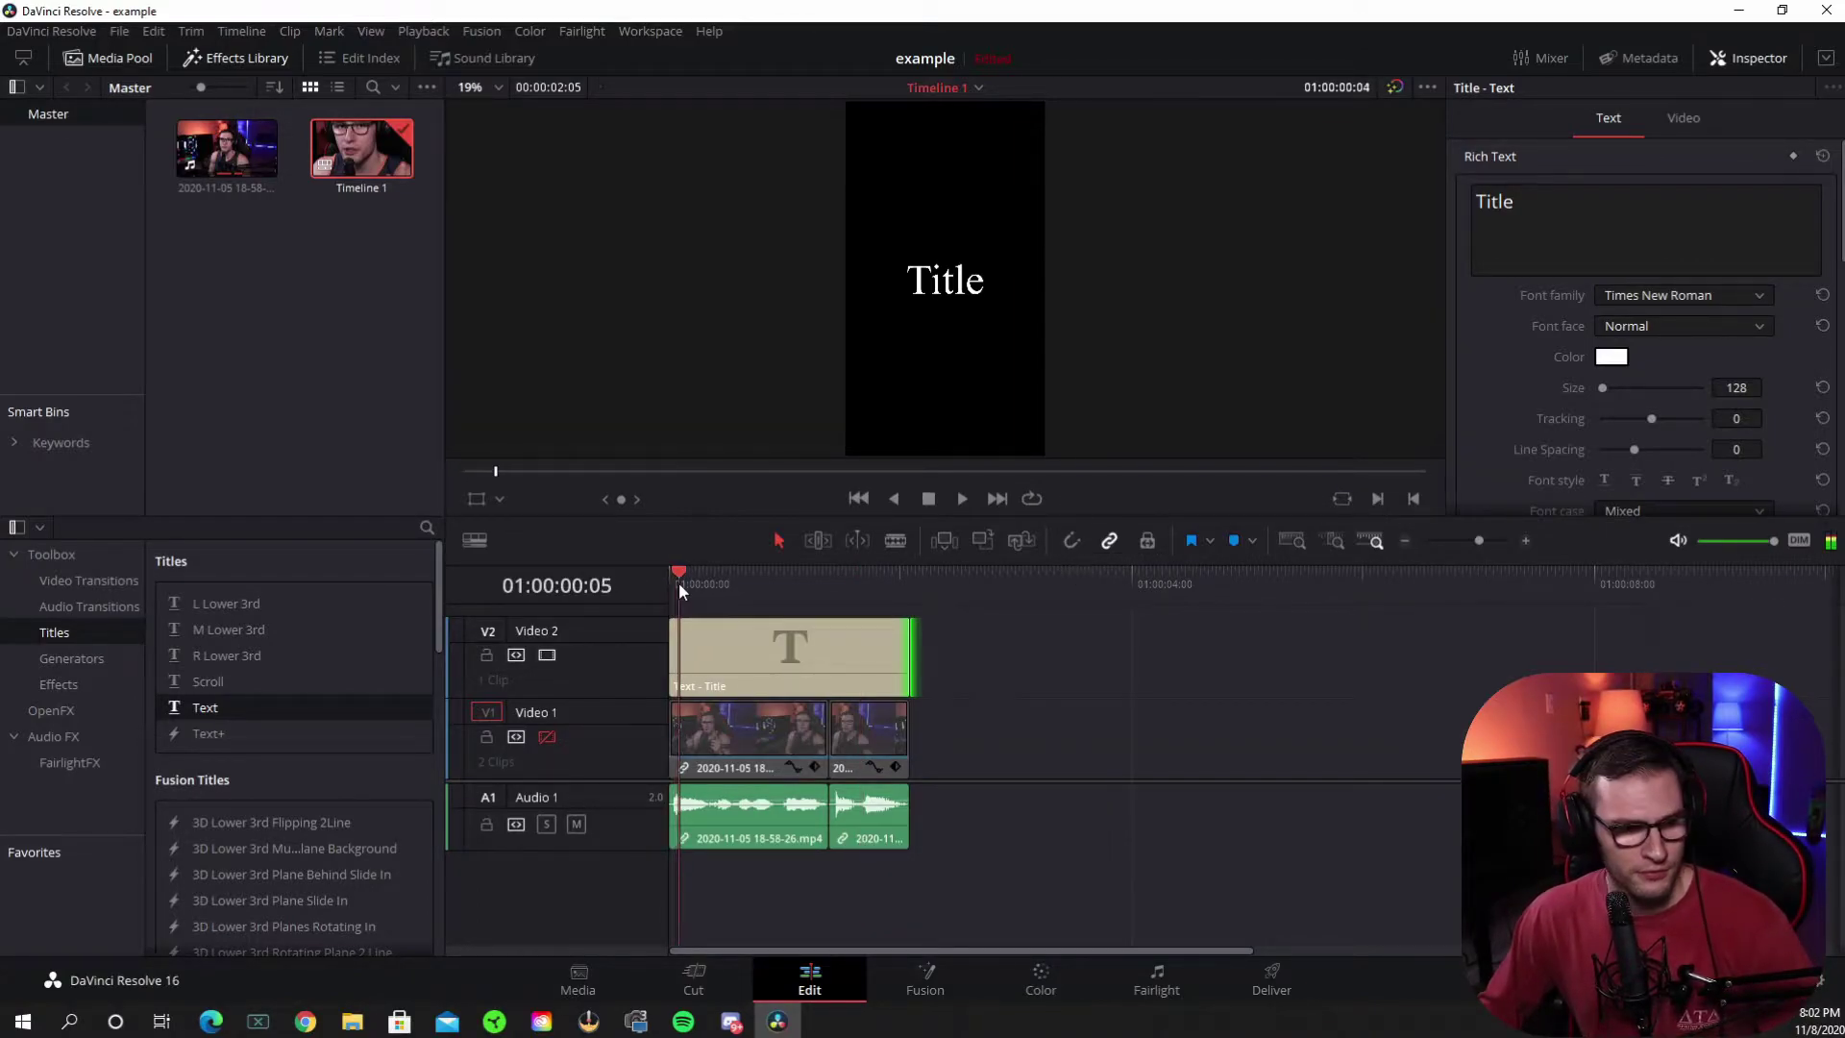
pyautogui.moveTo(679, 582); pyautogui.dragTo(776, 616)
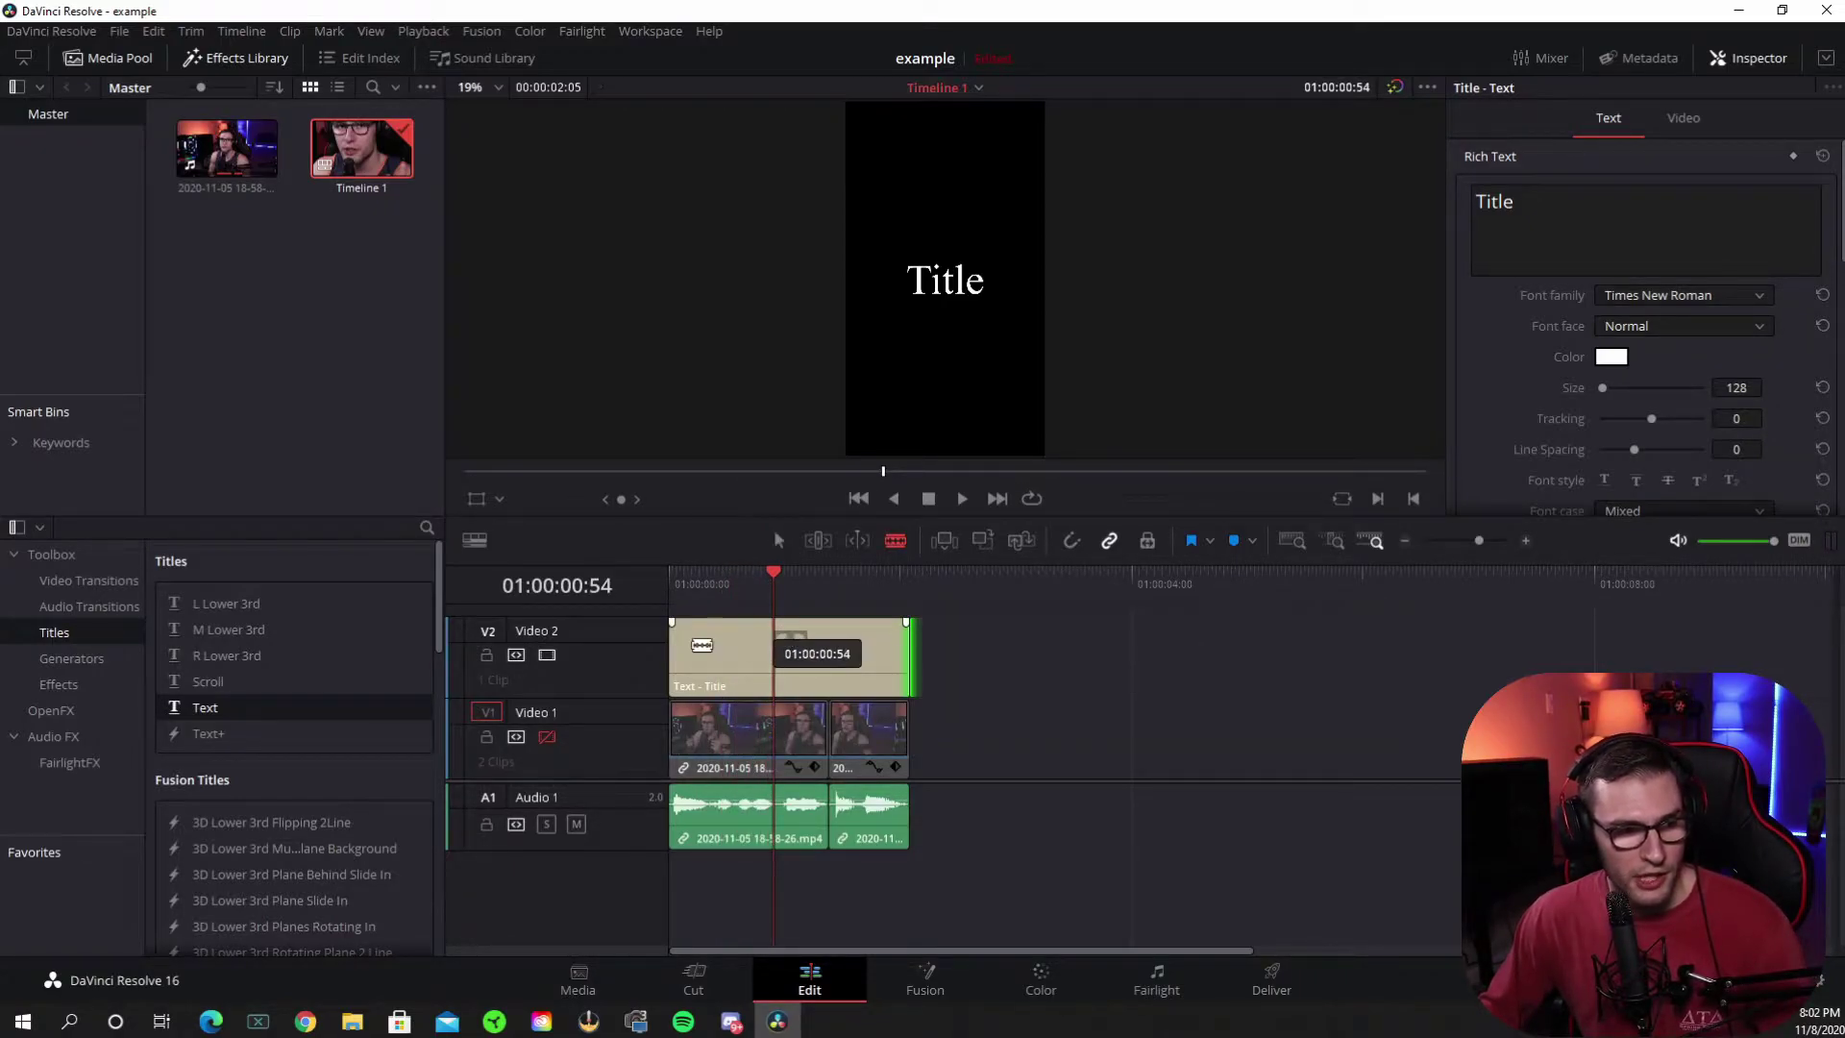
pyautogui.hotkey('ctrl', 'b')
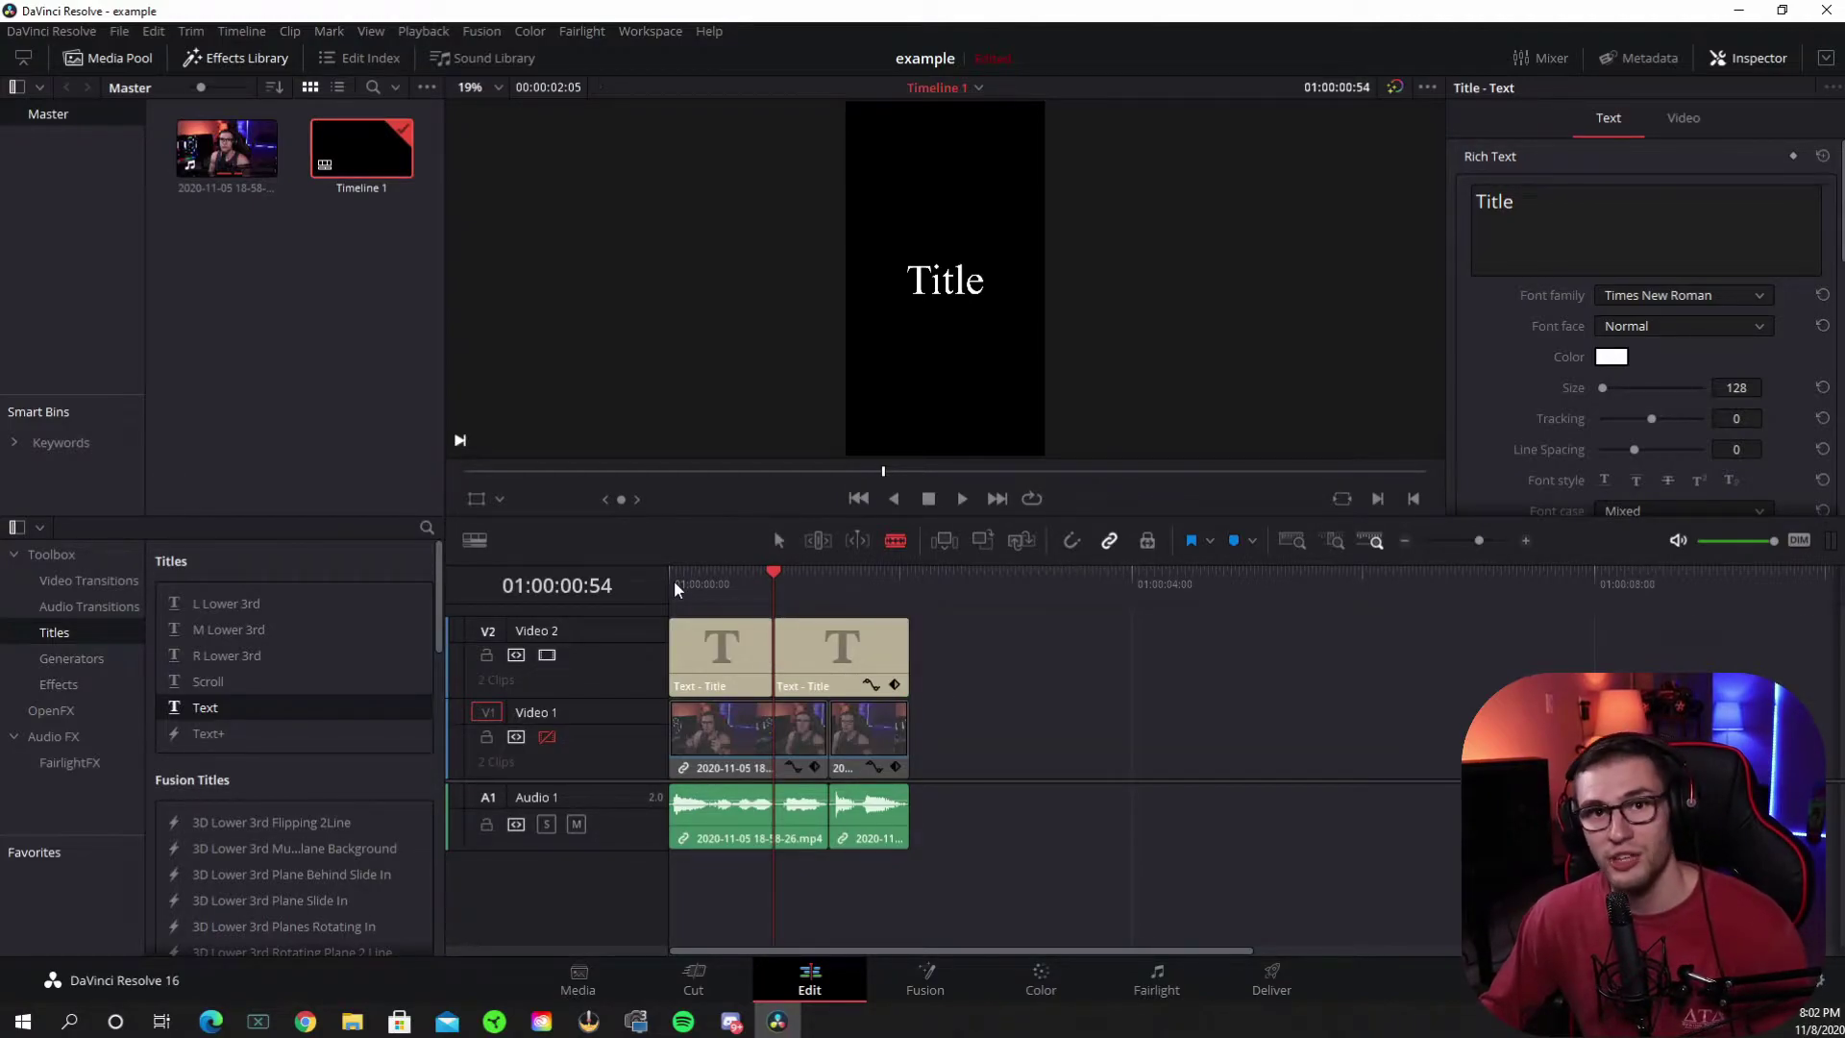
pyautogui.moveTo(674, 583); pyautogui.dragTo(772, 601)
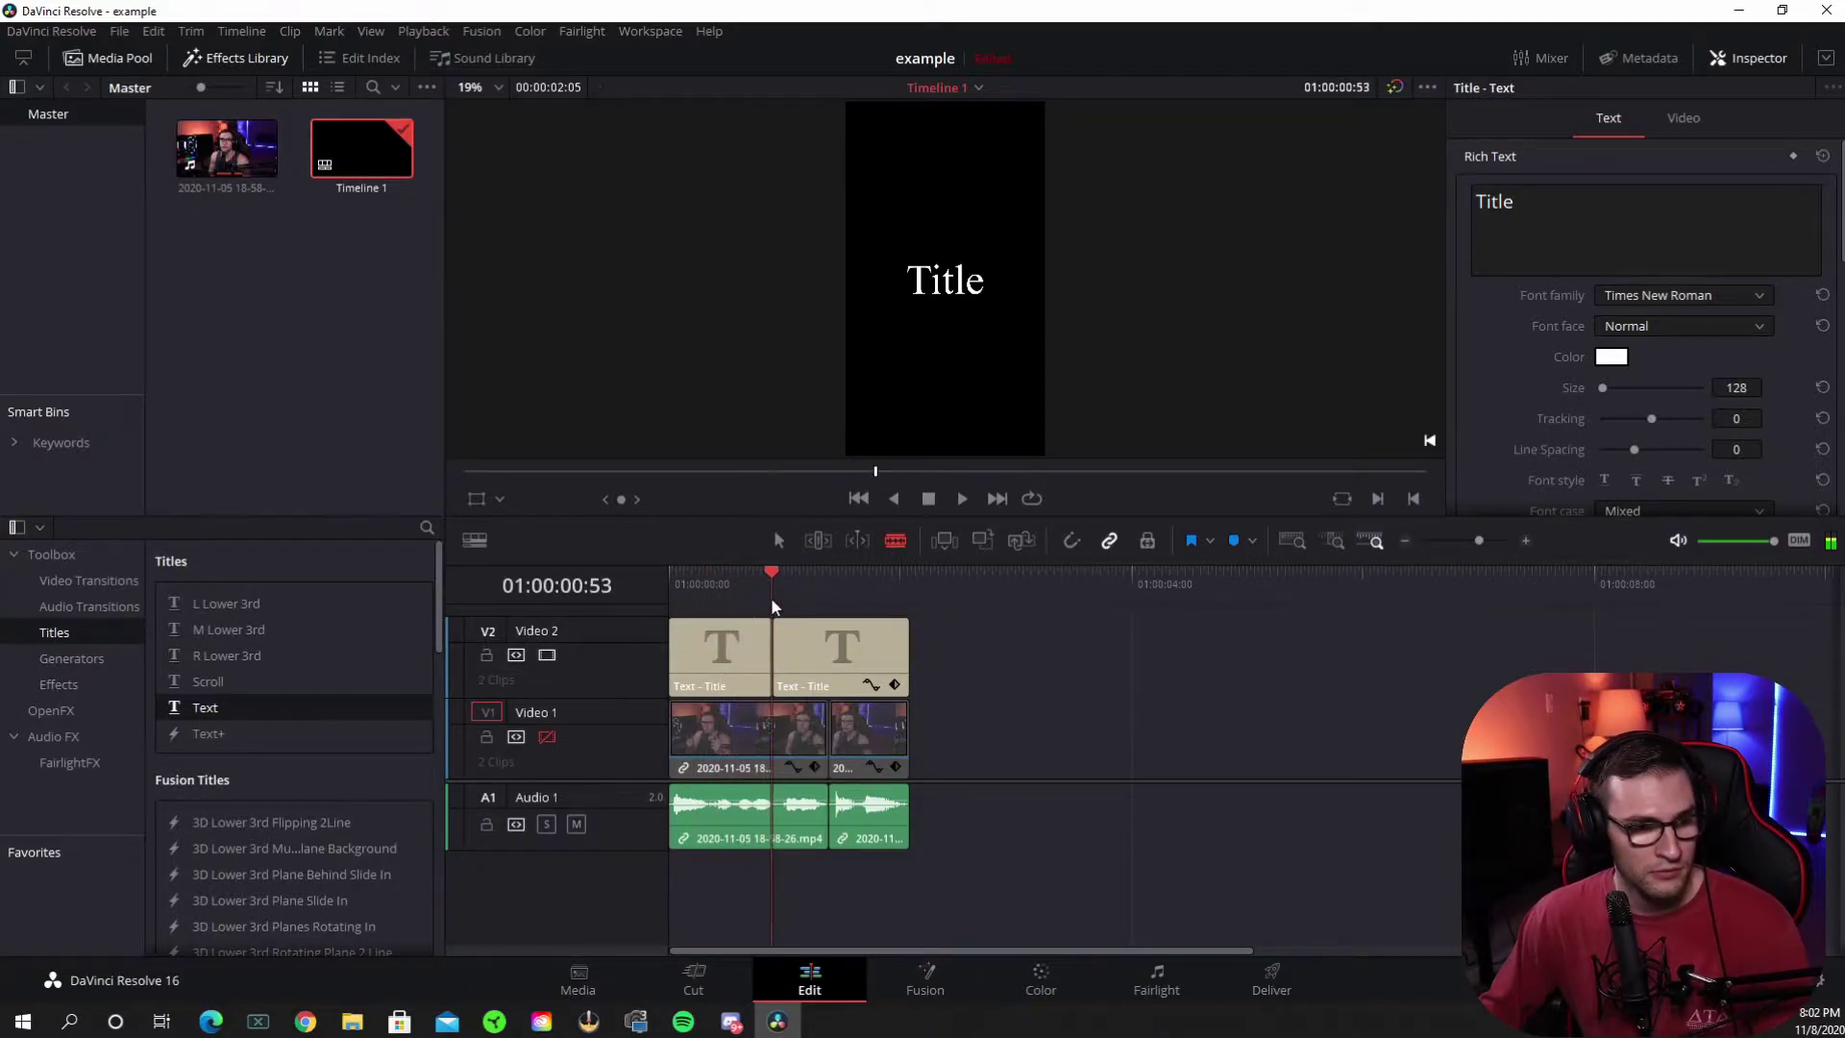
pyautogui.click(779, 541)
# Change the first title's text to 'killing TTV' at size 50
pyautogui.click(744, 650)
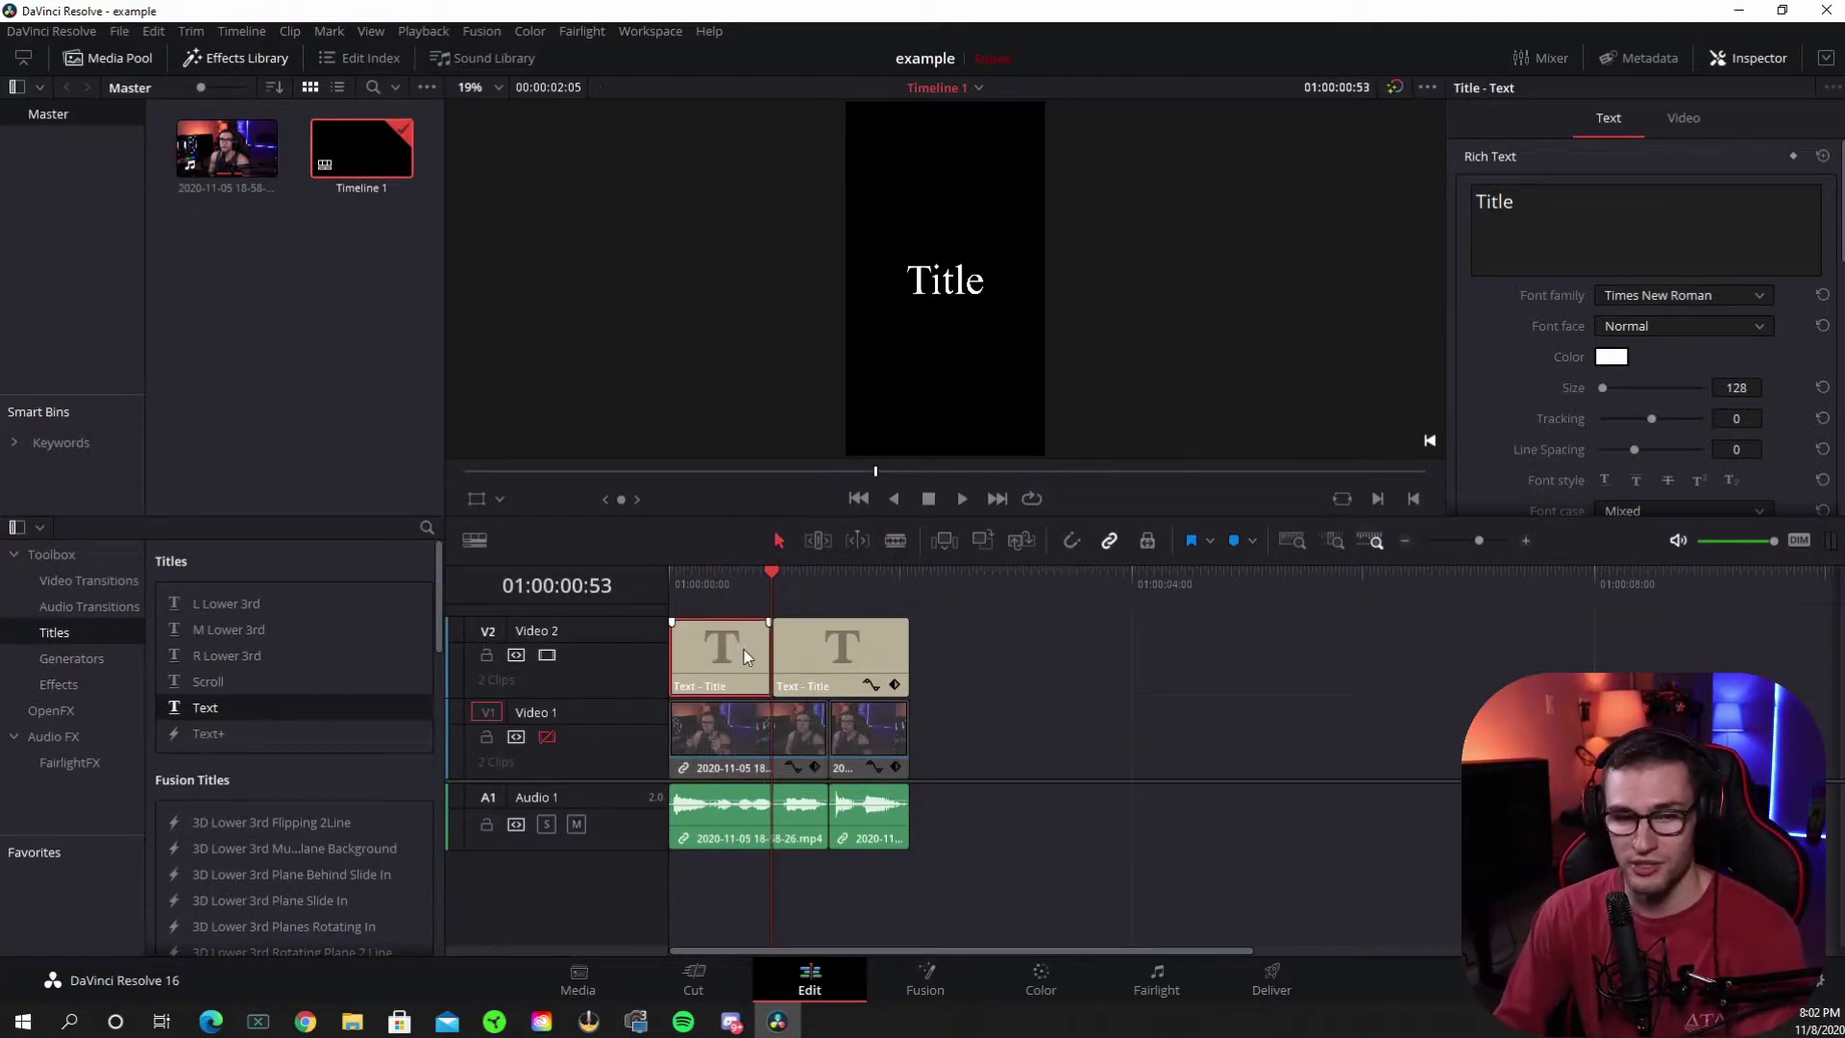
pyautogui.write('killing TTV')
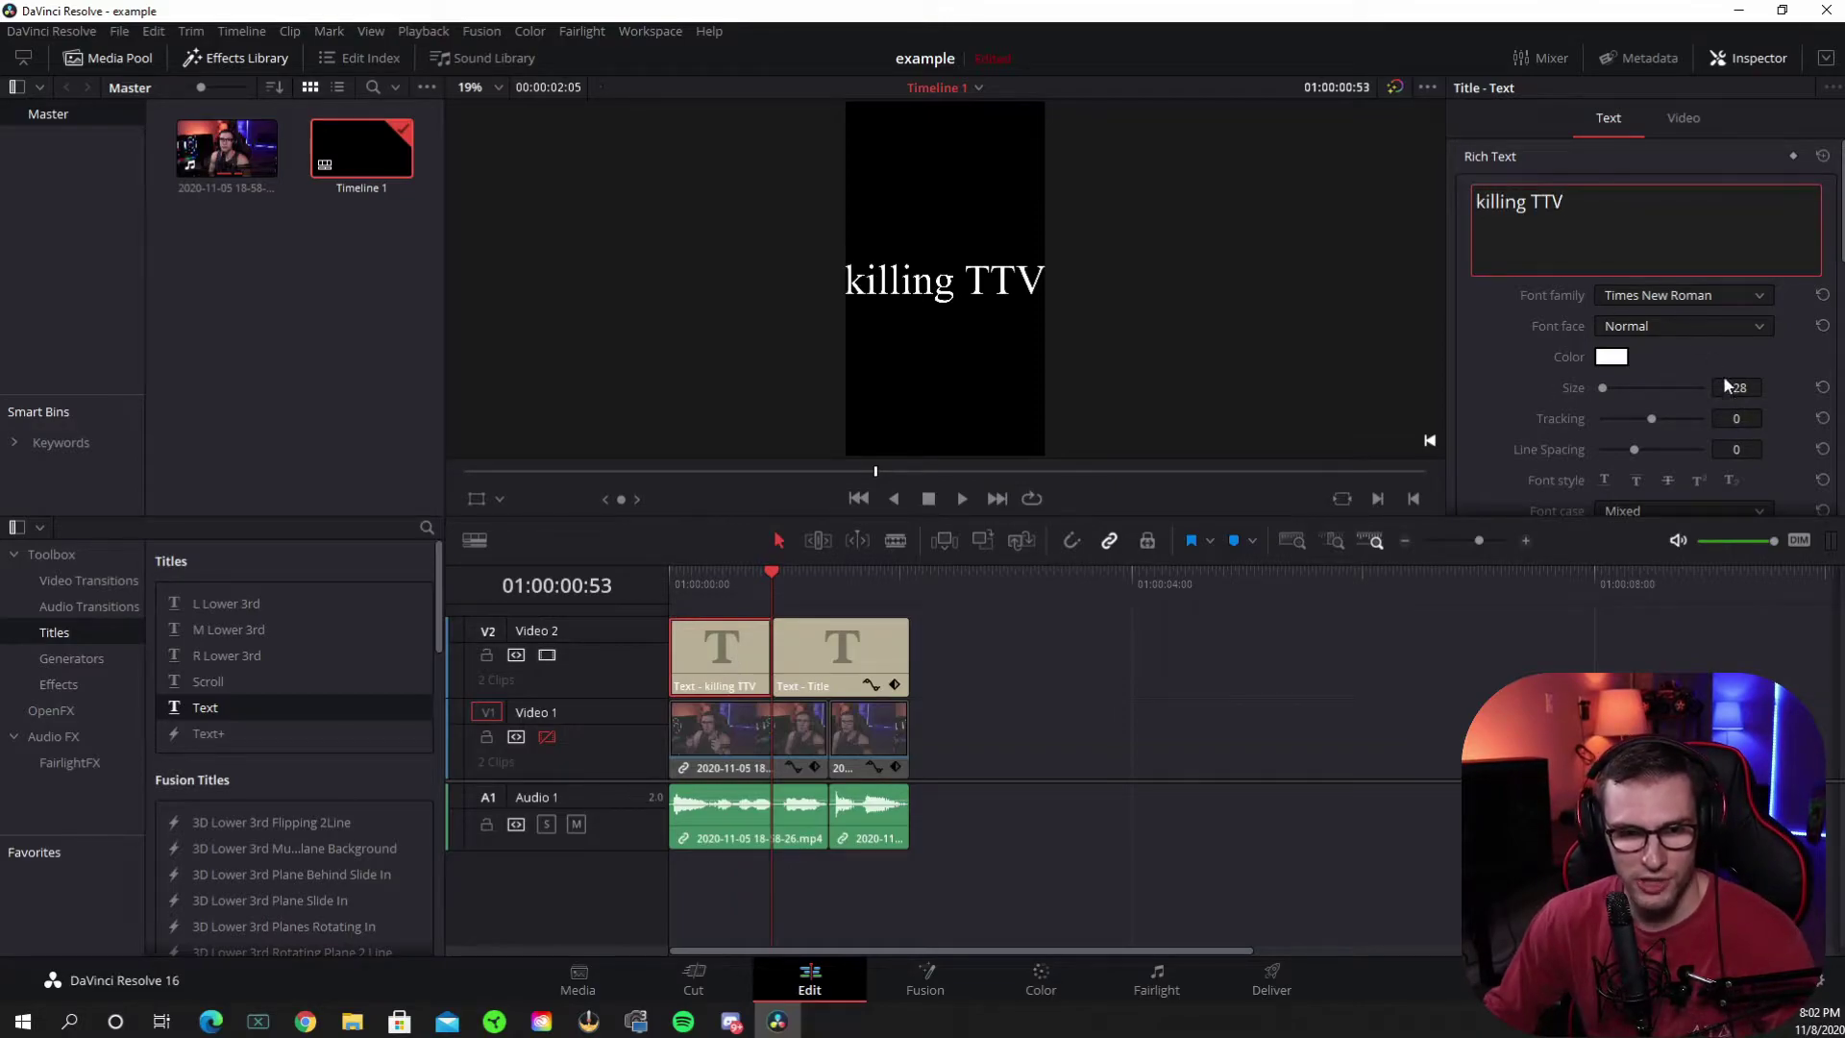
pyautogui.click(1732, 387)
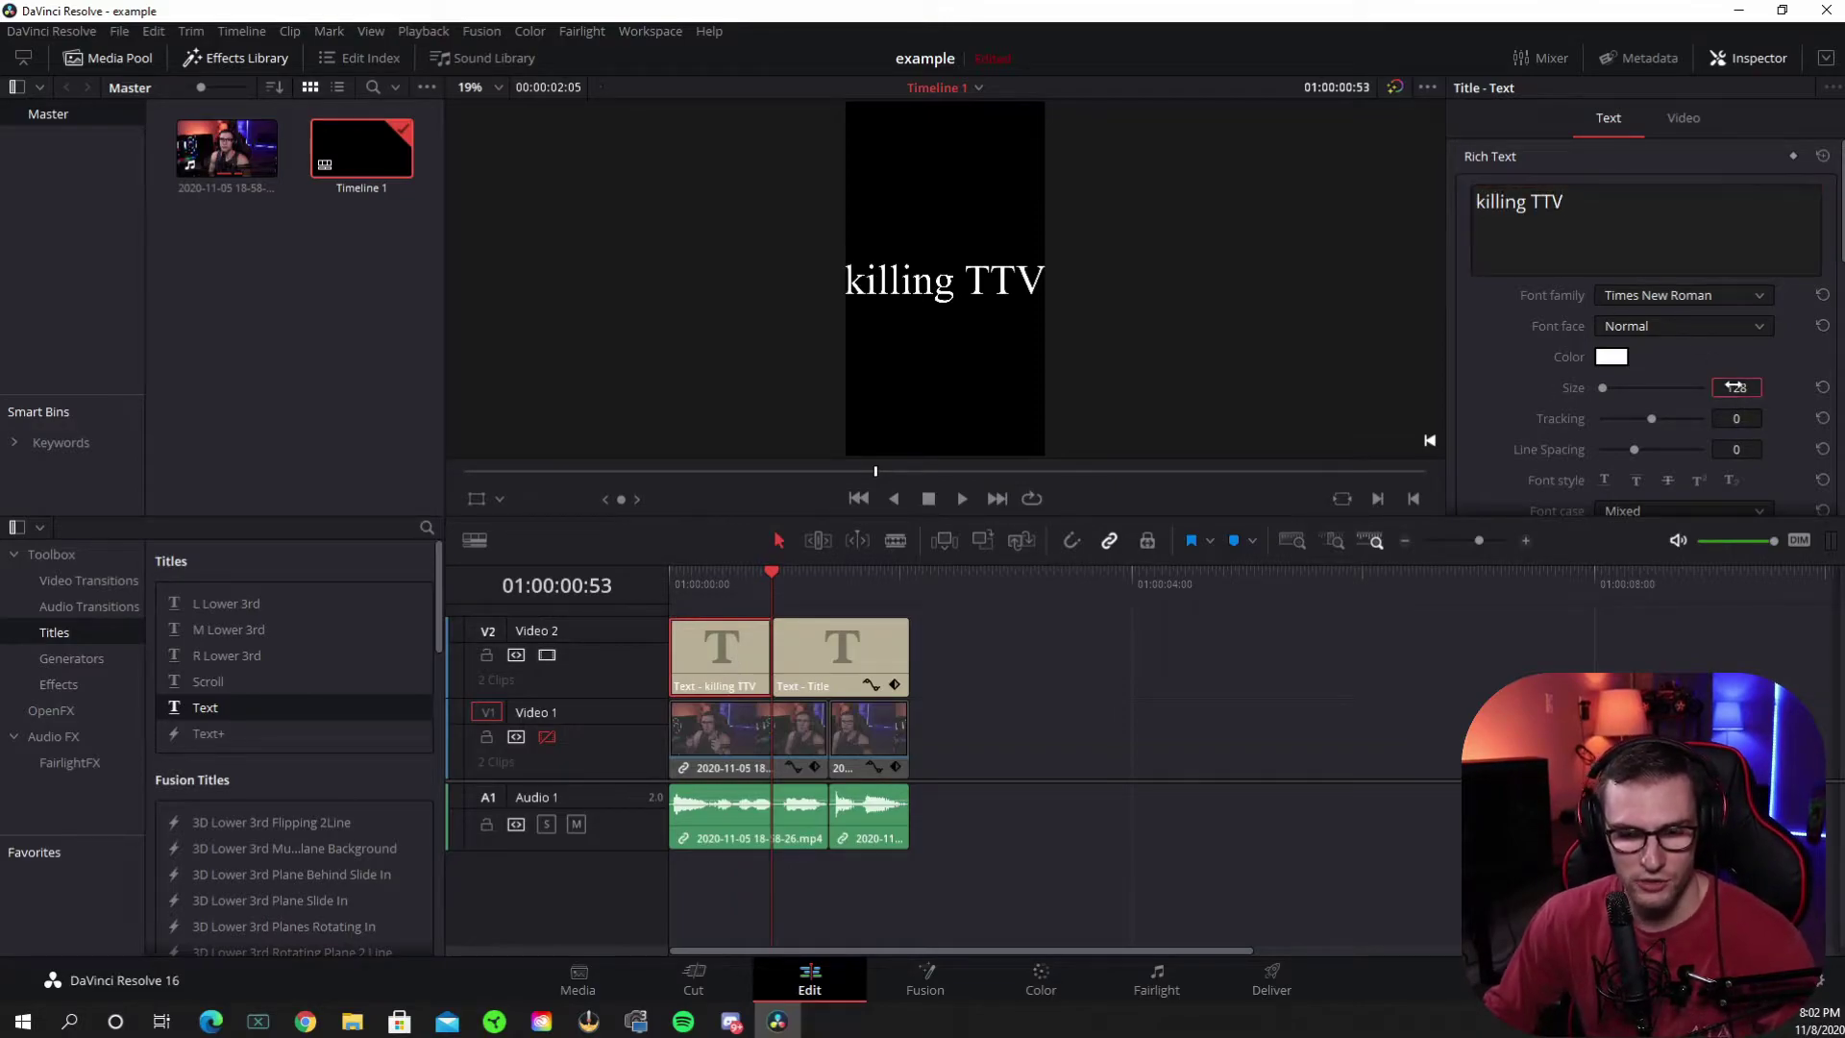
pyautogui.write('45')
pyautogui.press('BackSpace')
pyautogui.write('4')
pyautogui.press('Return')
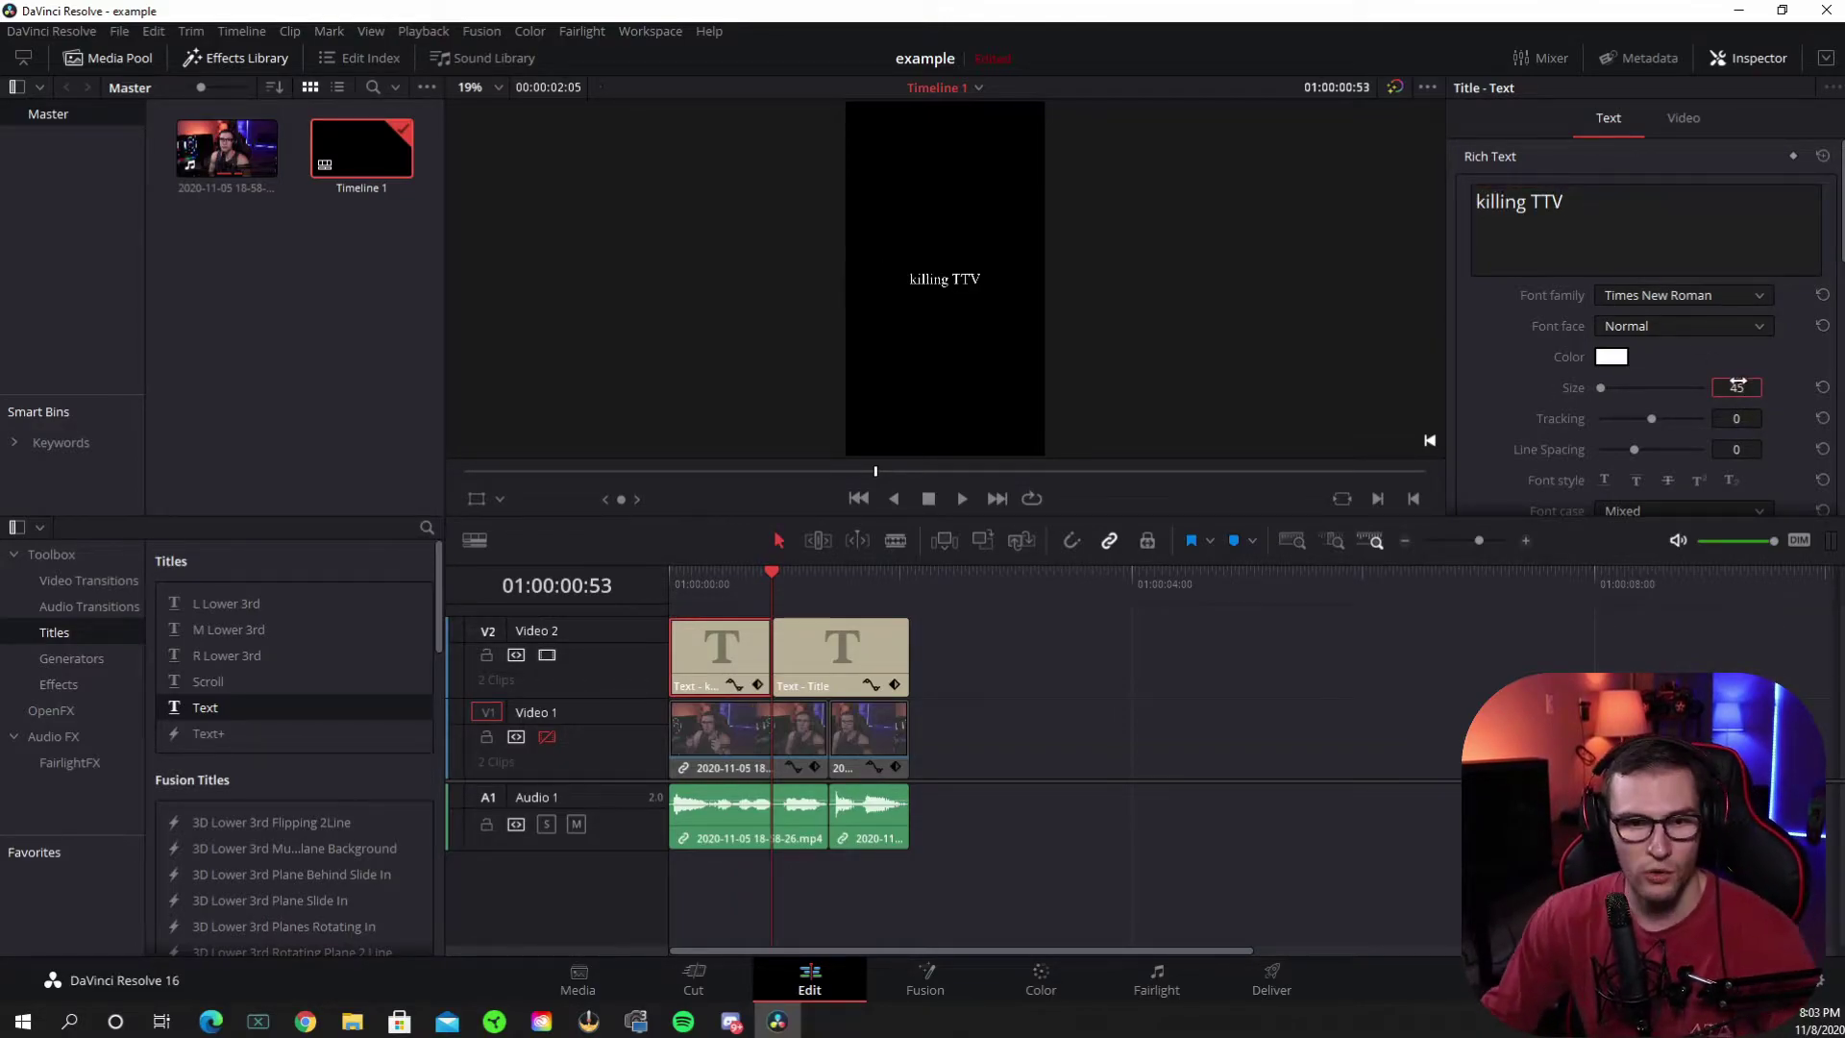
pyautogui.write('50')
pyautogui.press('Return')
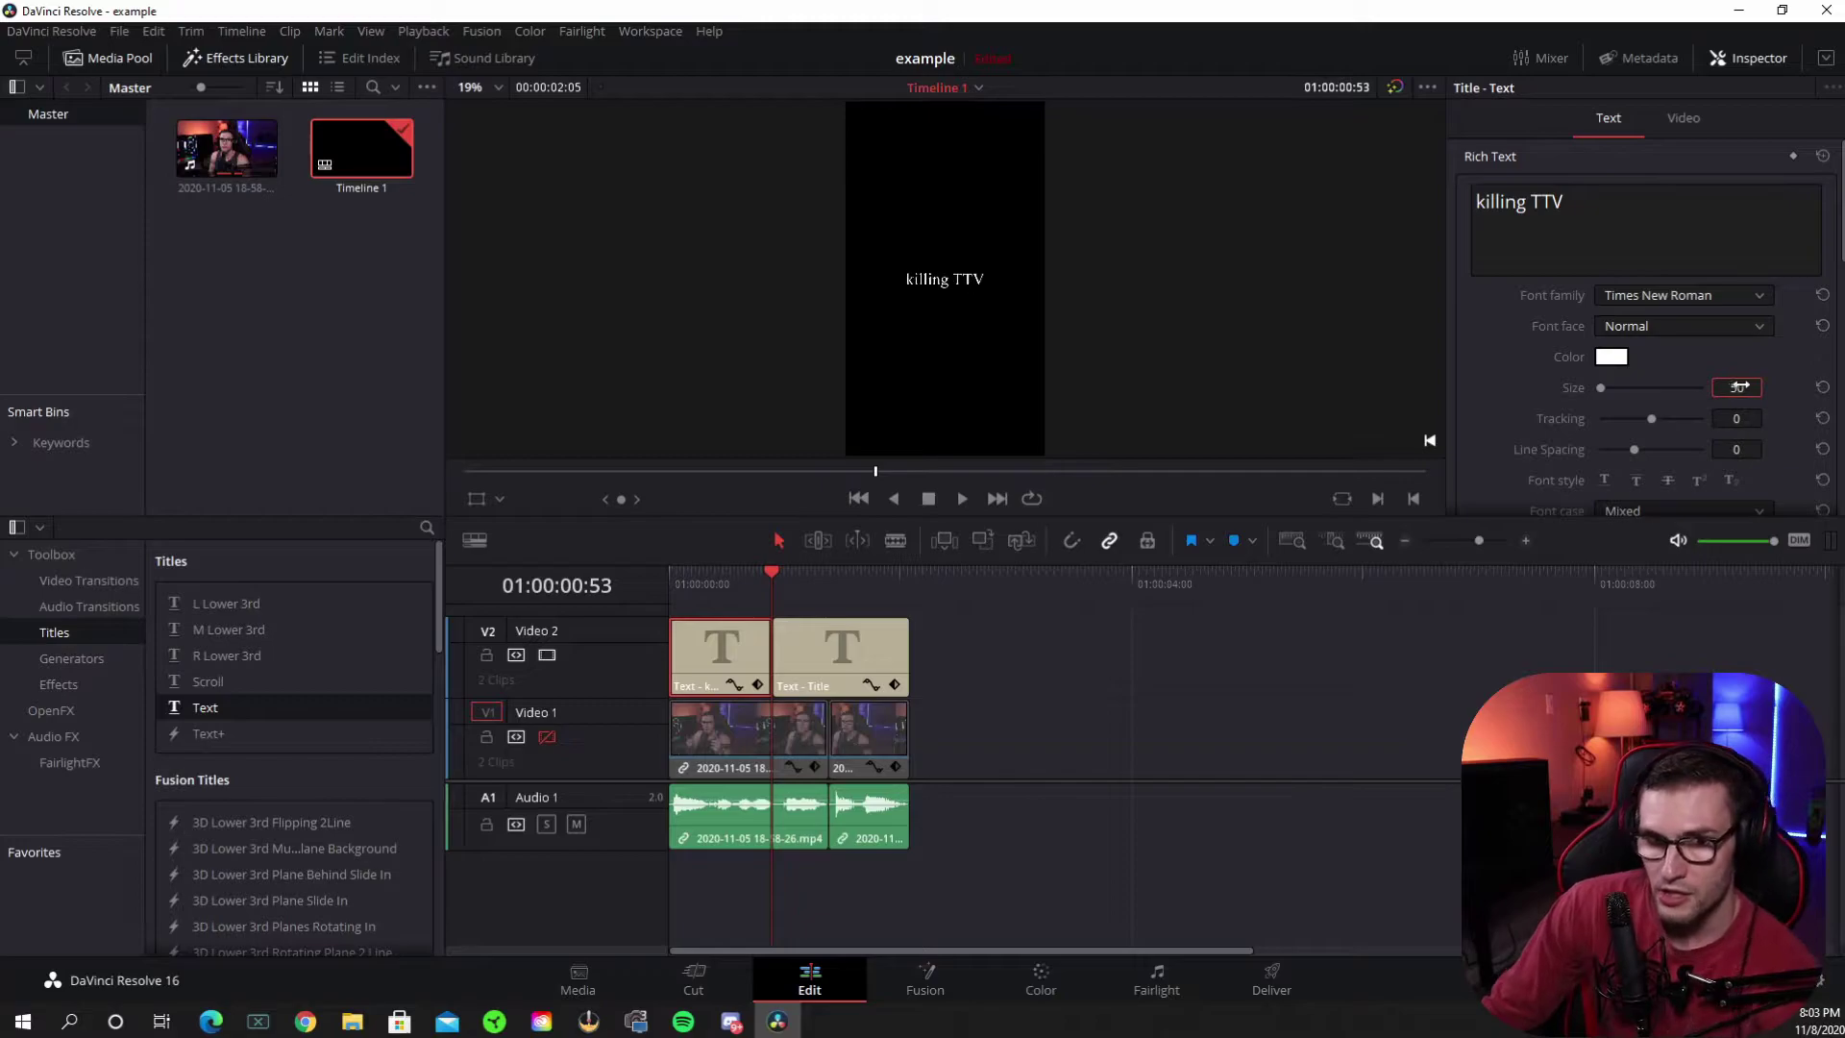
# Set the title's font family to Komika Axis
pyautogui.click(1681, 295)
pyautogui.scroll(-10, 1660, 493)
pyautogui.scroll(8, 1658, 493)
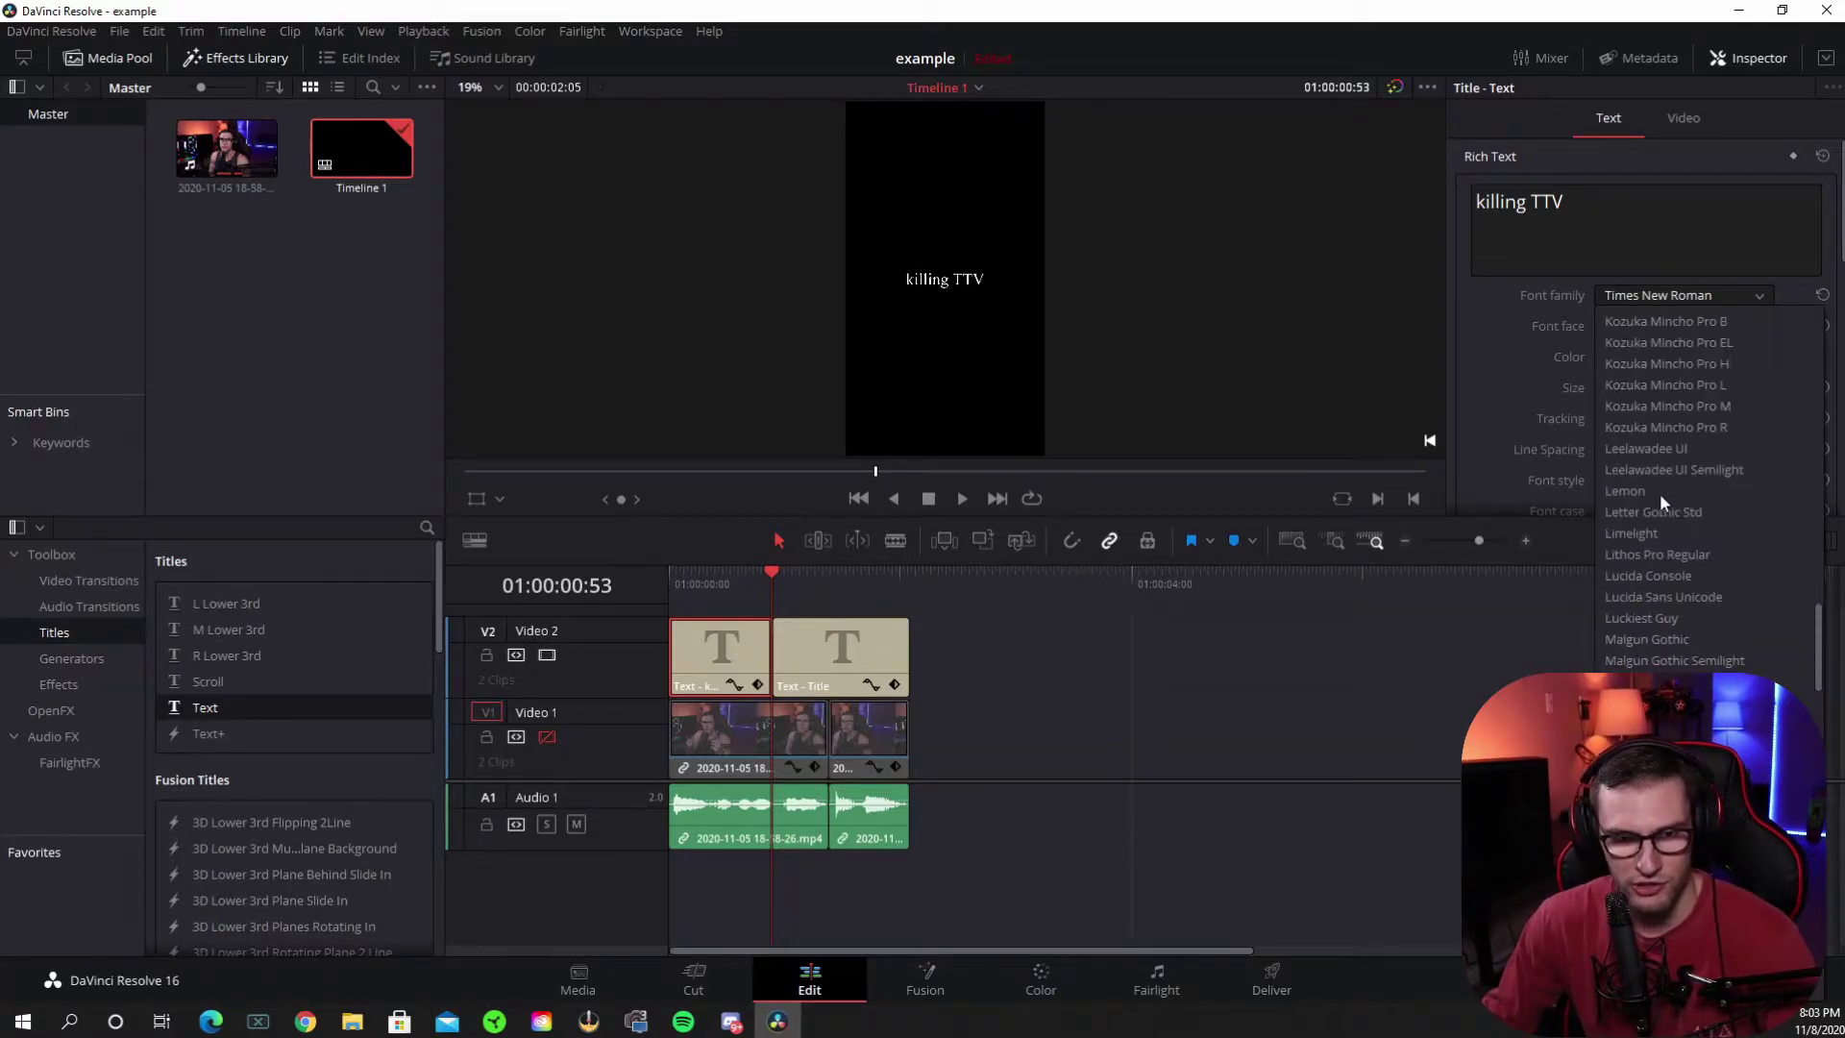
pyautogui.click(1670, 539)
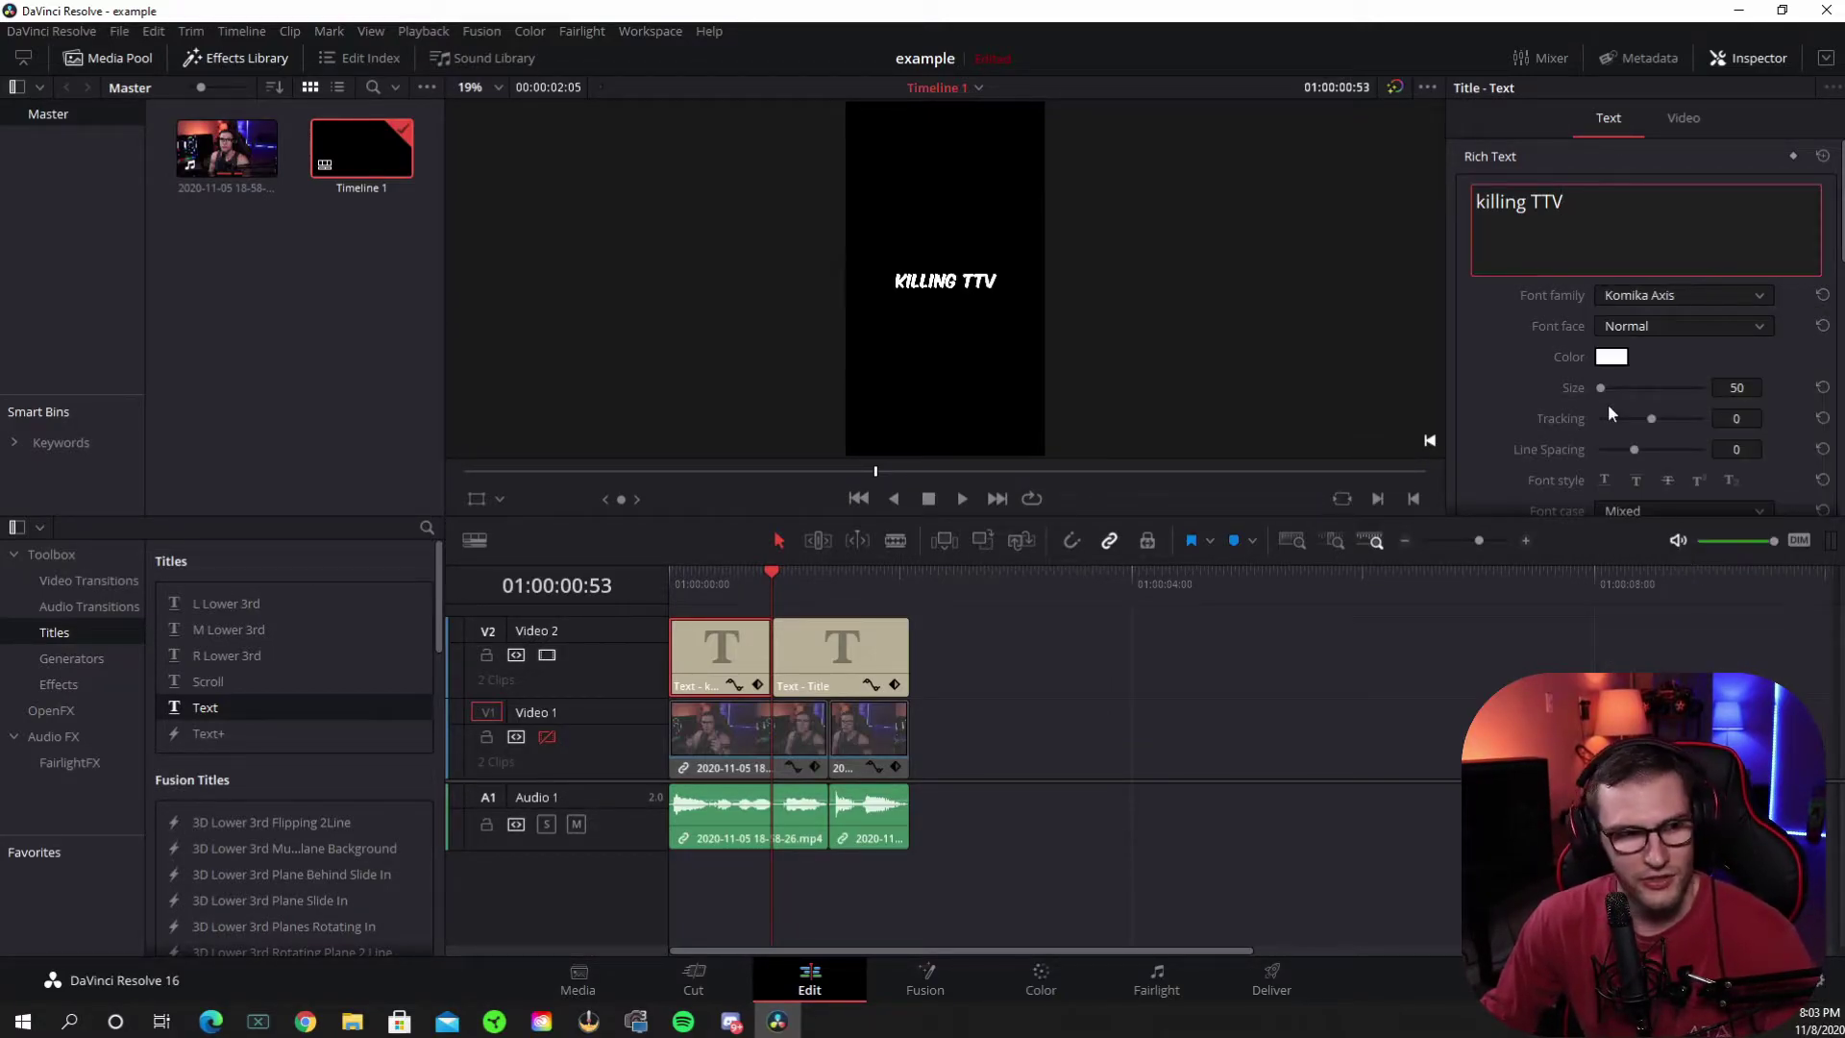
# Give the title a drop shadow offset of X 10, Y -10 and a stroke size of 2
pyautogui.scroll(-6, 1607, 404)
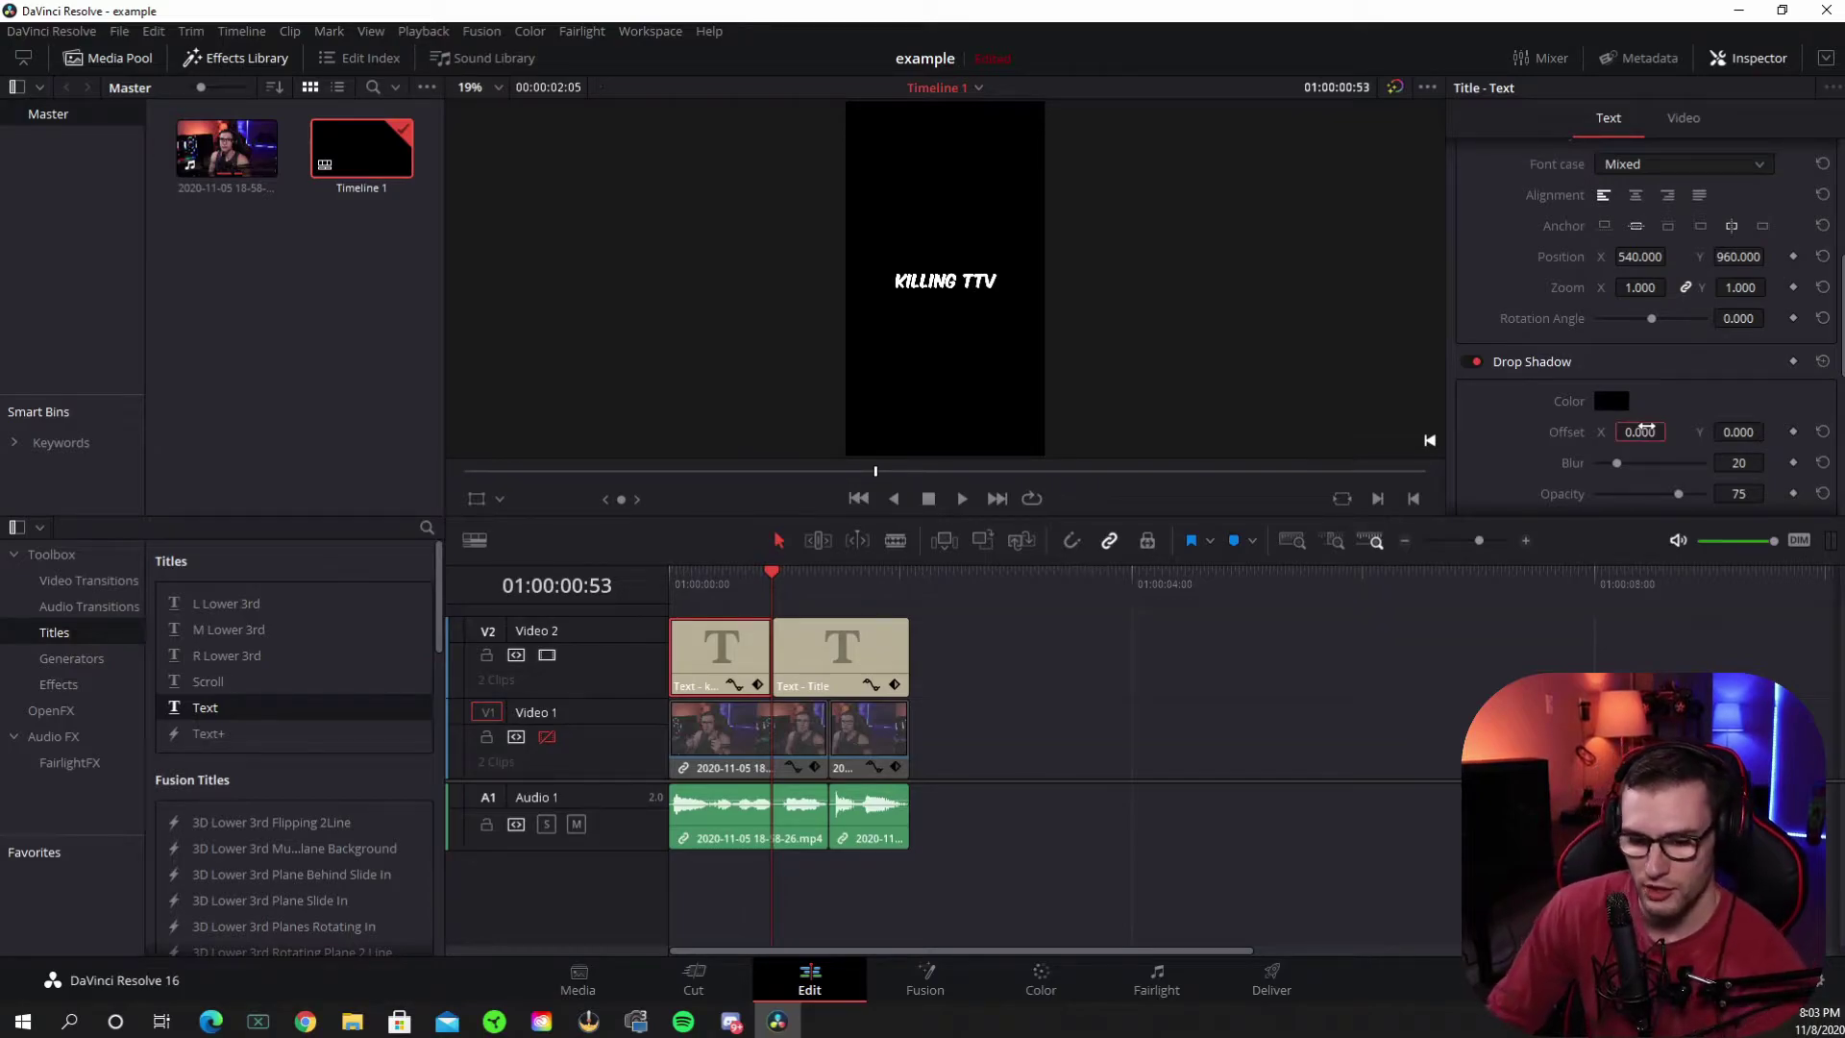
pyautogui.click(1640, 432)
pyautogui.write('10')
pyautogui.press('Return')
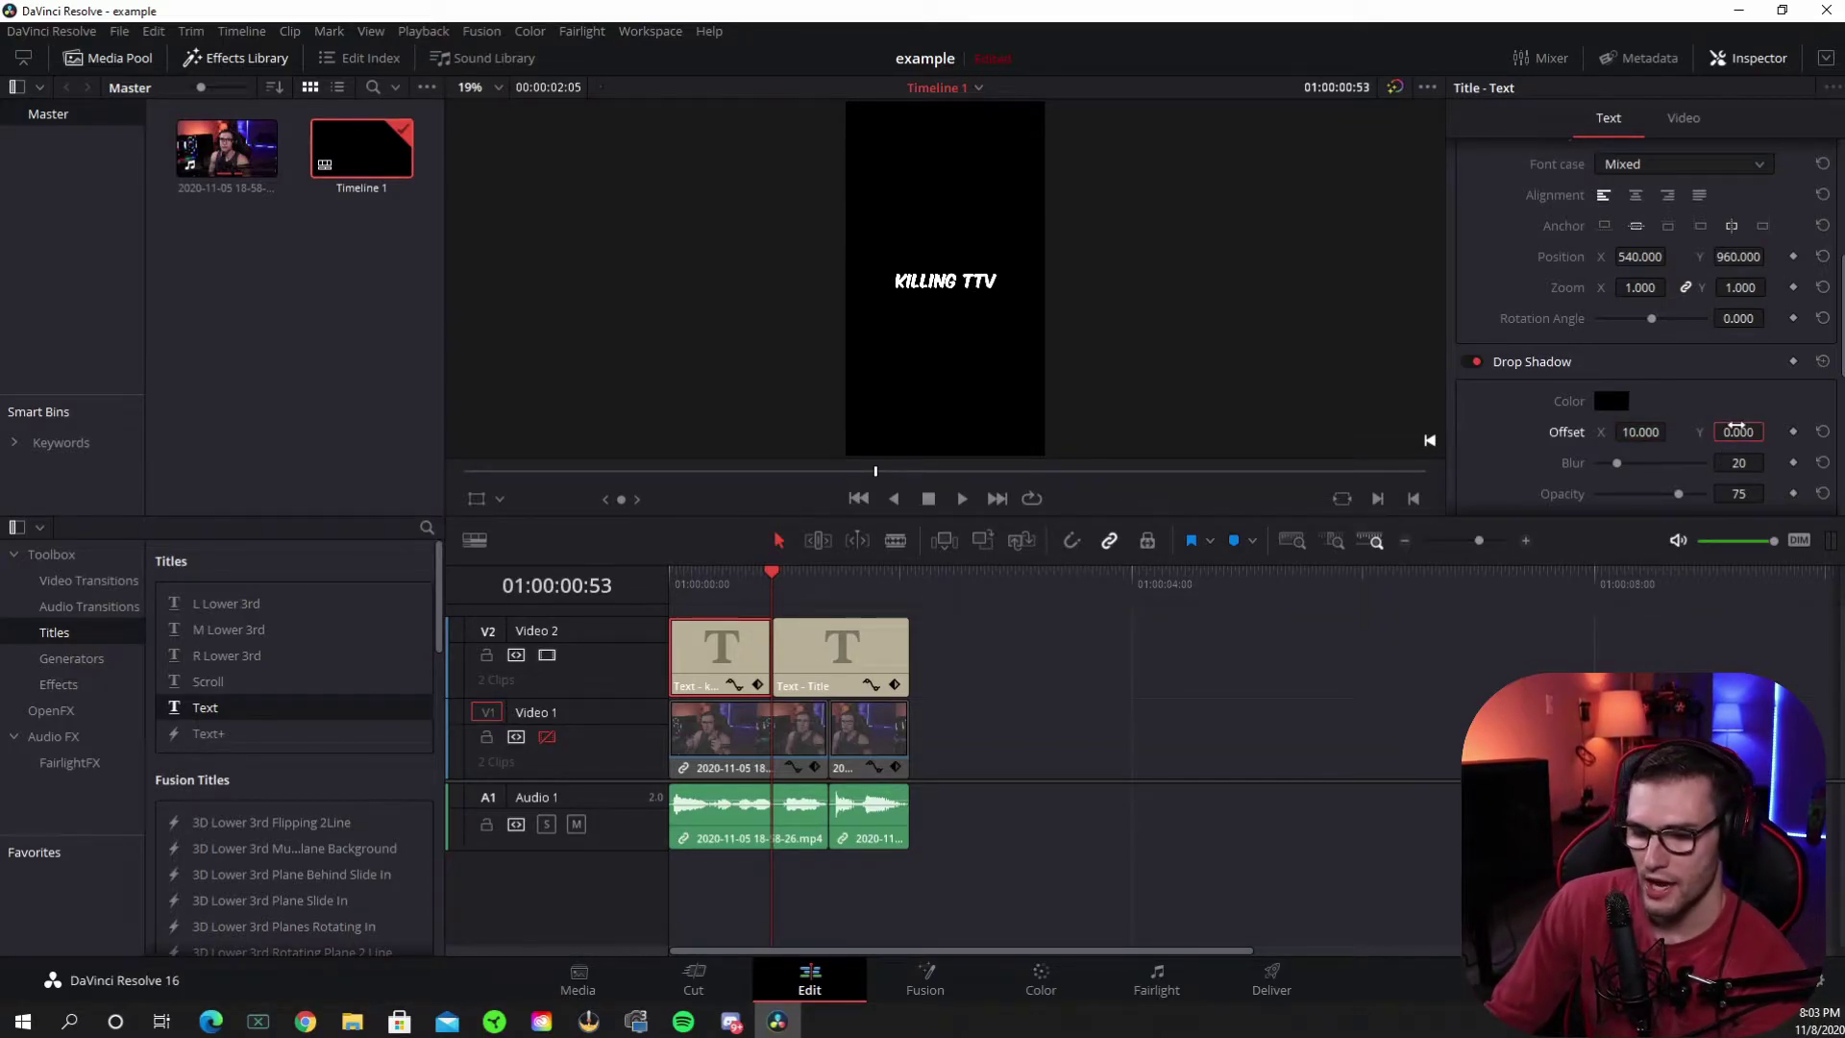
pyautogui.click(1736, 431)
pyautogui.write('-10')
pyautogui.press('Return')
pyautogui.scroll(-3, 1738, 432)
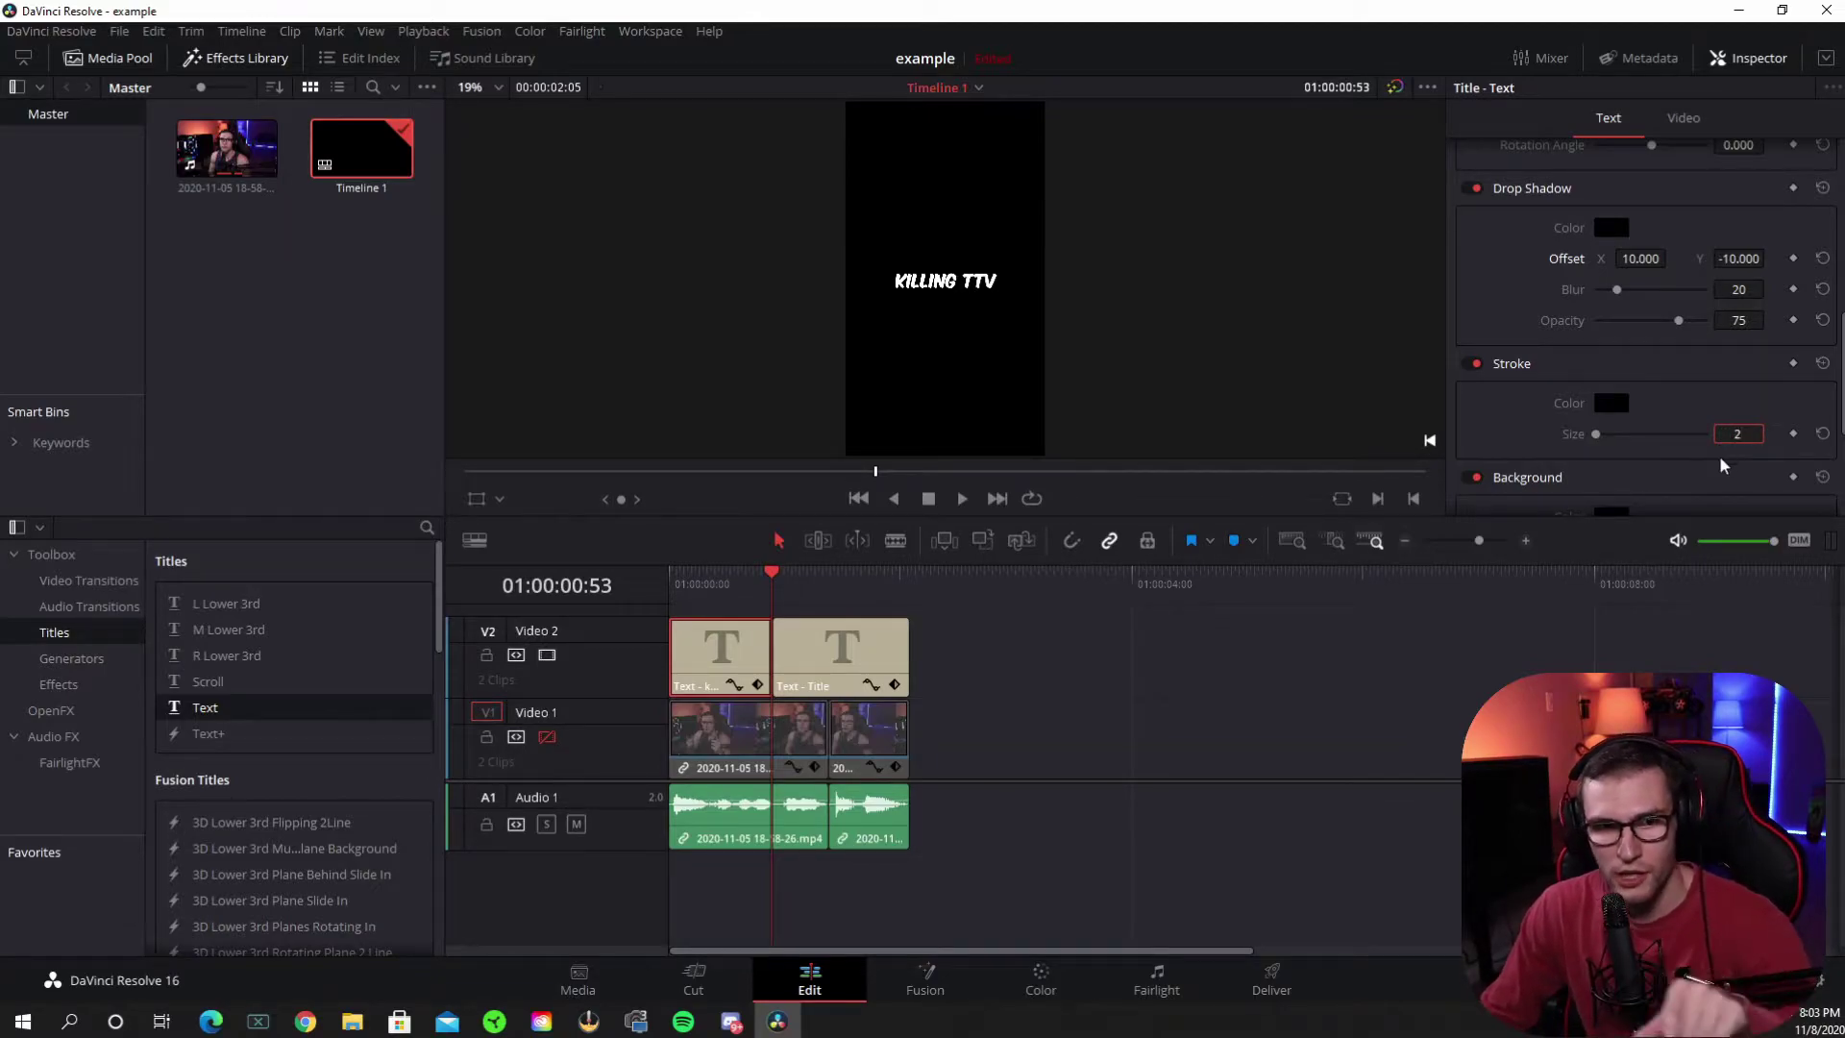
pyautogui.write('2')
pyautogui.press('Return')
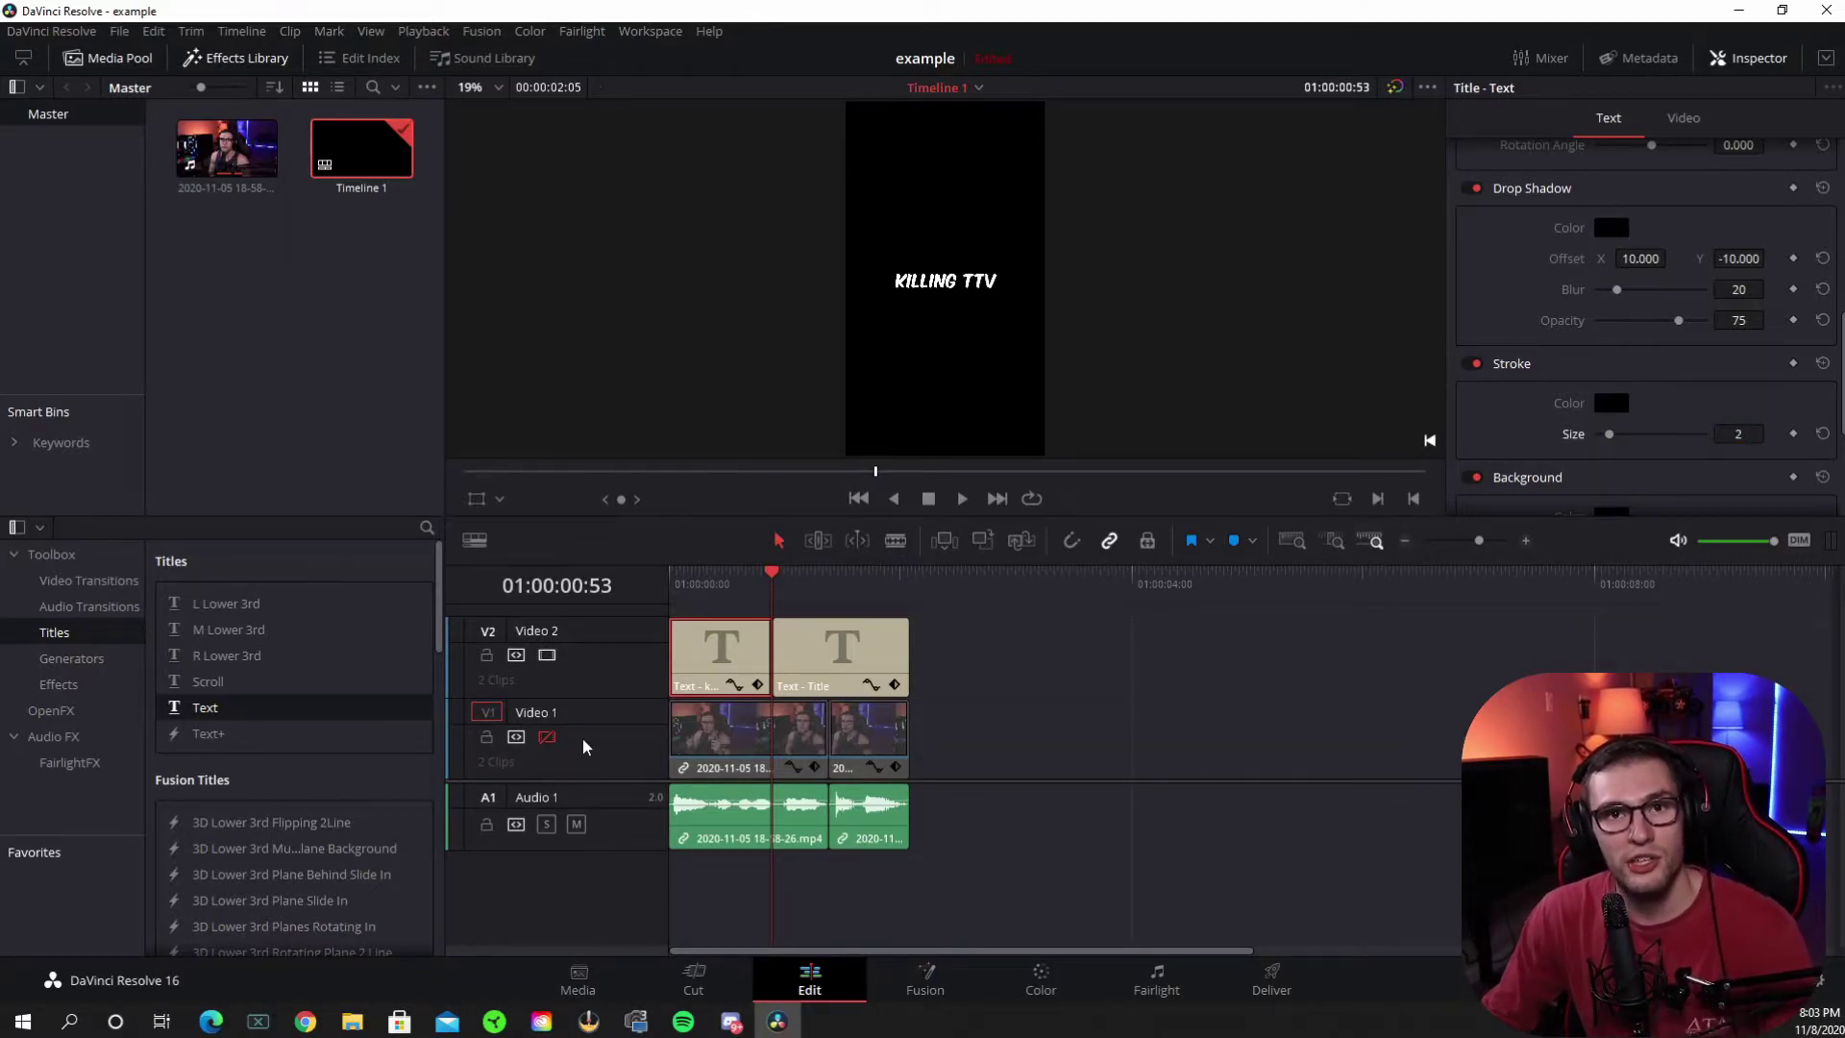
# Turn Video 1 back on and raise the killing TTV caption higher in the frame
pyautogui.click(548, 737)
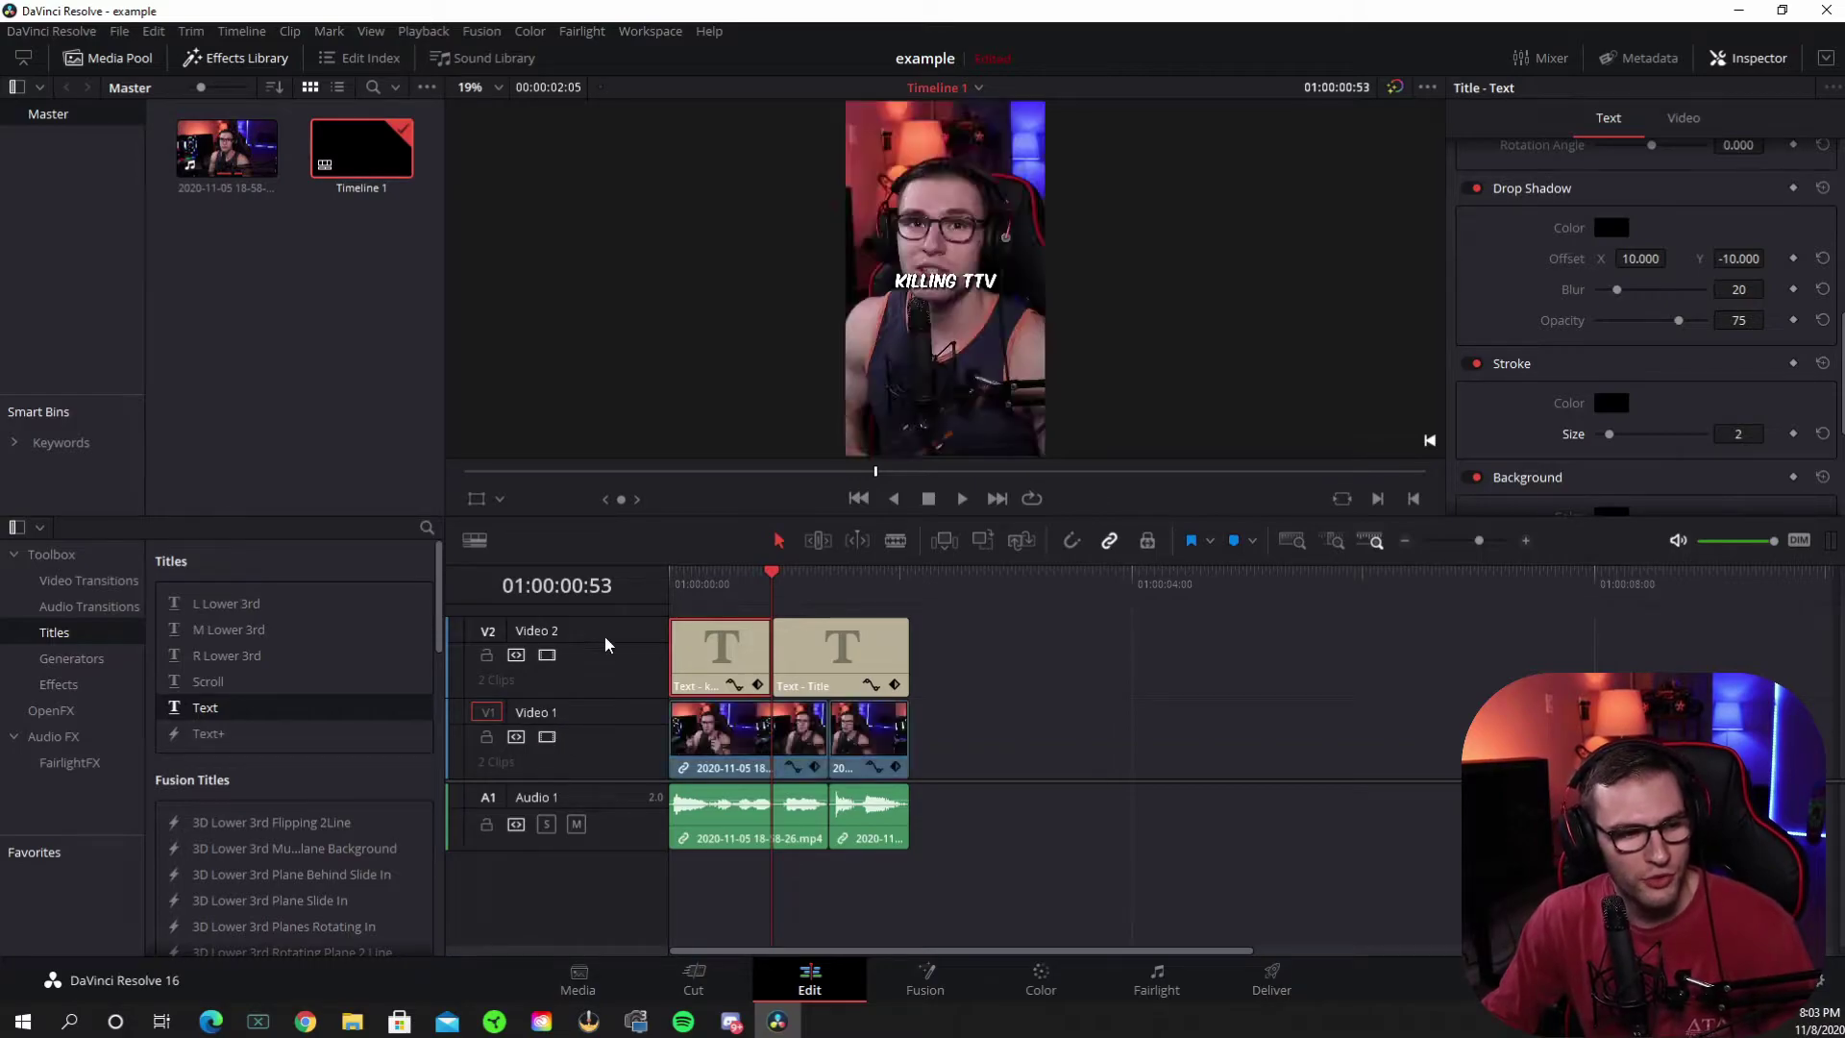
pyautogui.scroll(5, 1633, 336)
pyautogui.moveTo(1739, 430)
pyautogui.mouseDown()
pyautogui.moveTo(1770, 429)
pyautogui.moveTo(1731, 430)
pyautogui.mouseUp()
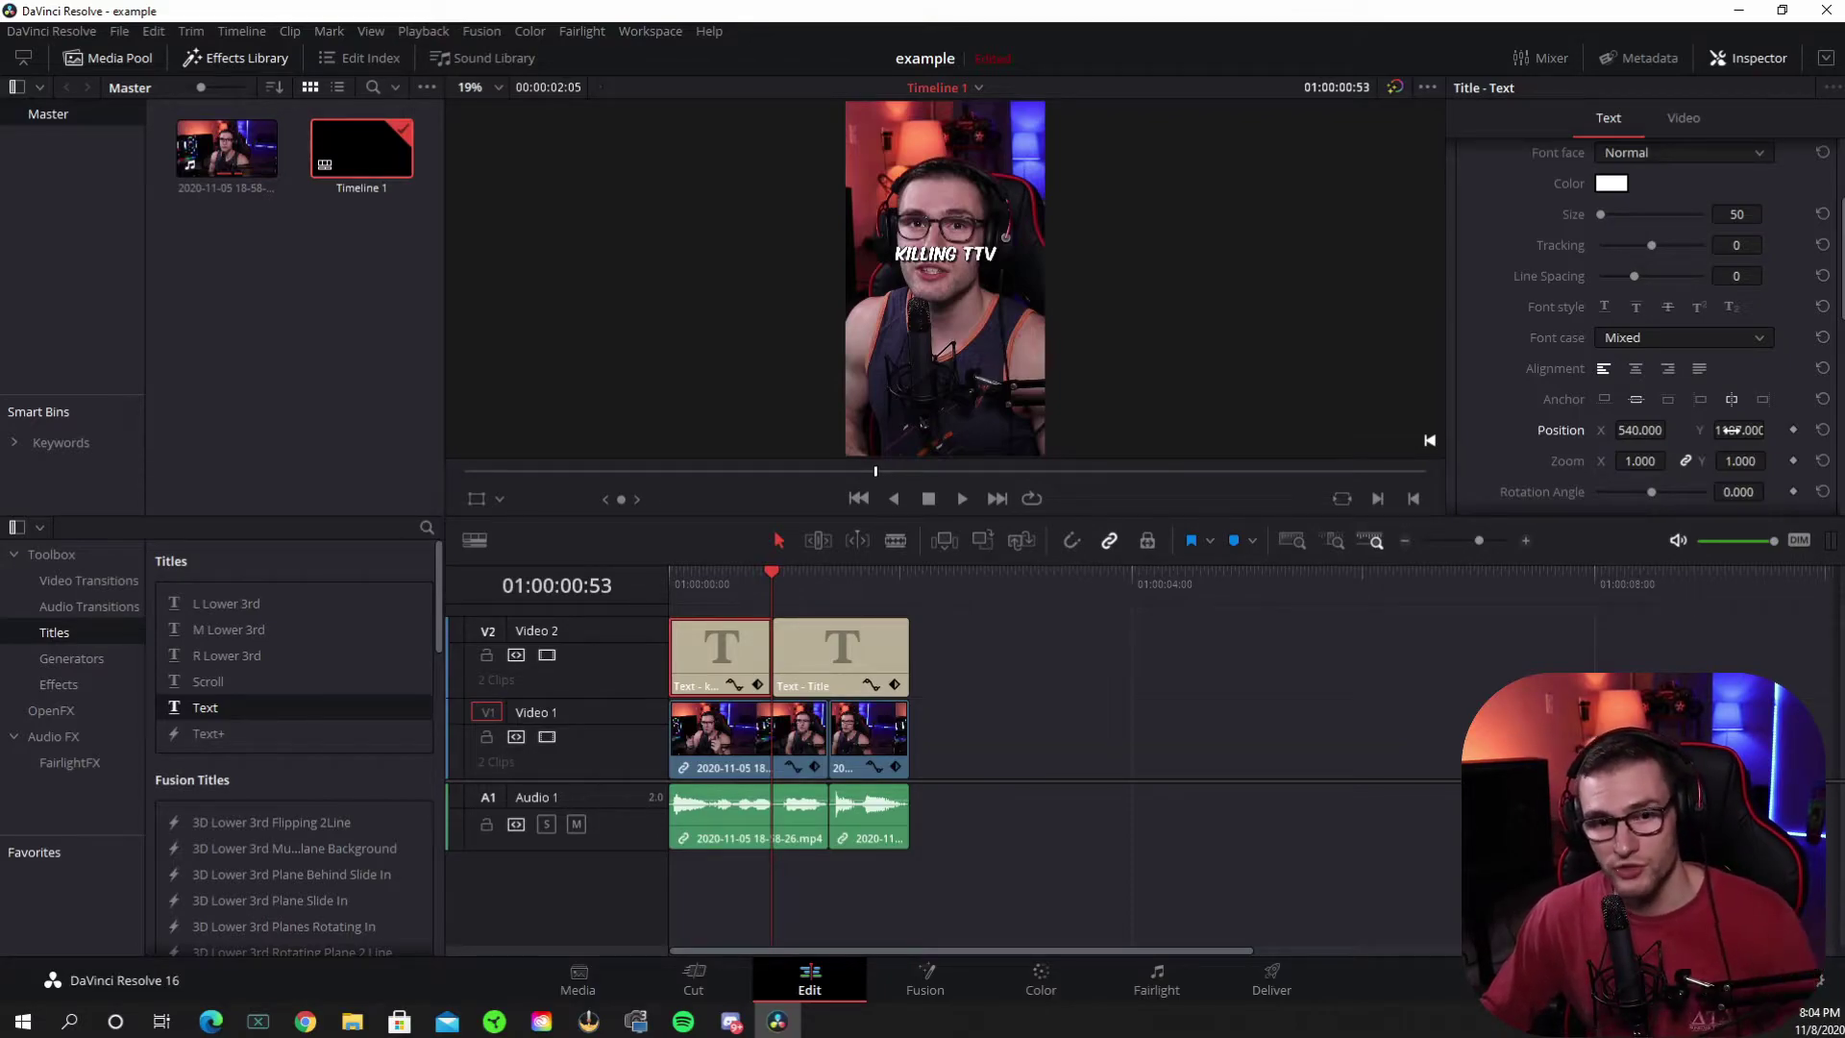
# Drag a fresh Text title from Titles onto a new track above the captions
pyautogui.click(968, 682)
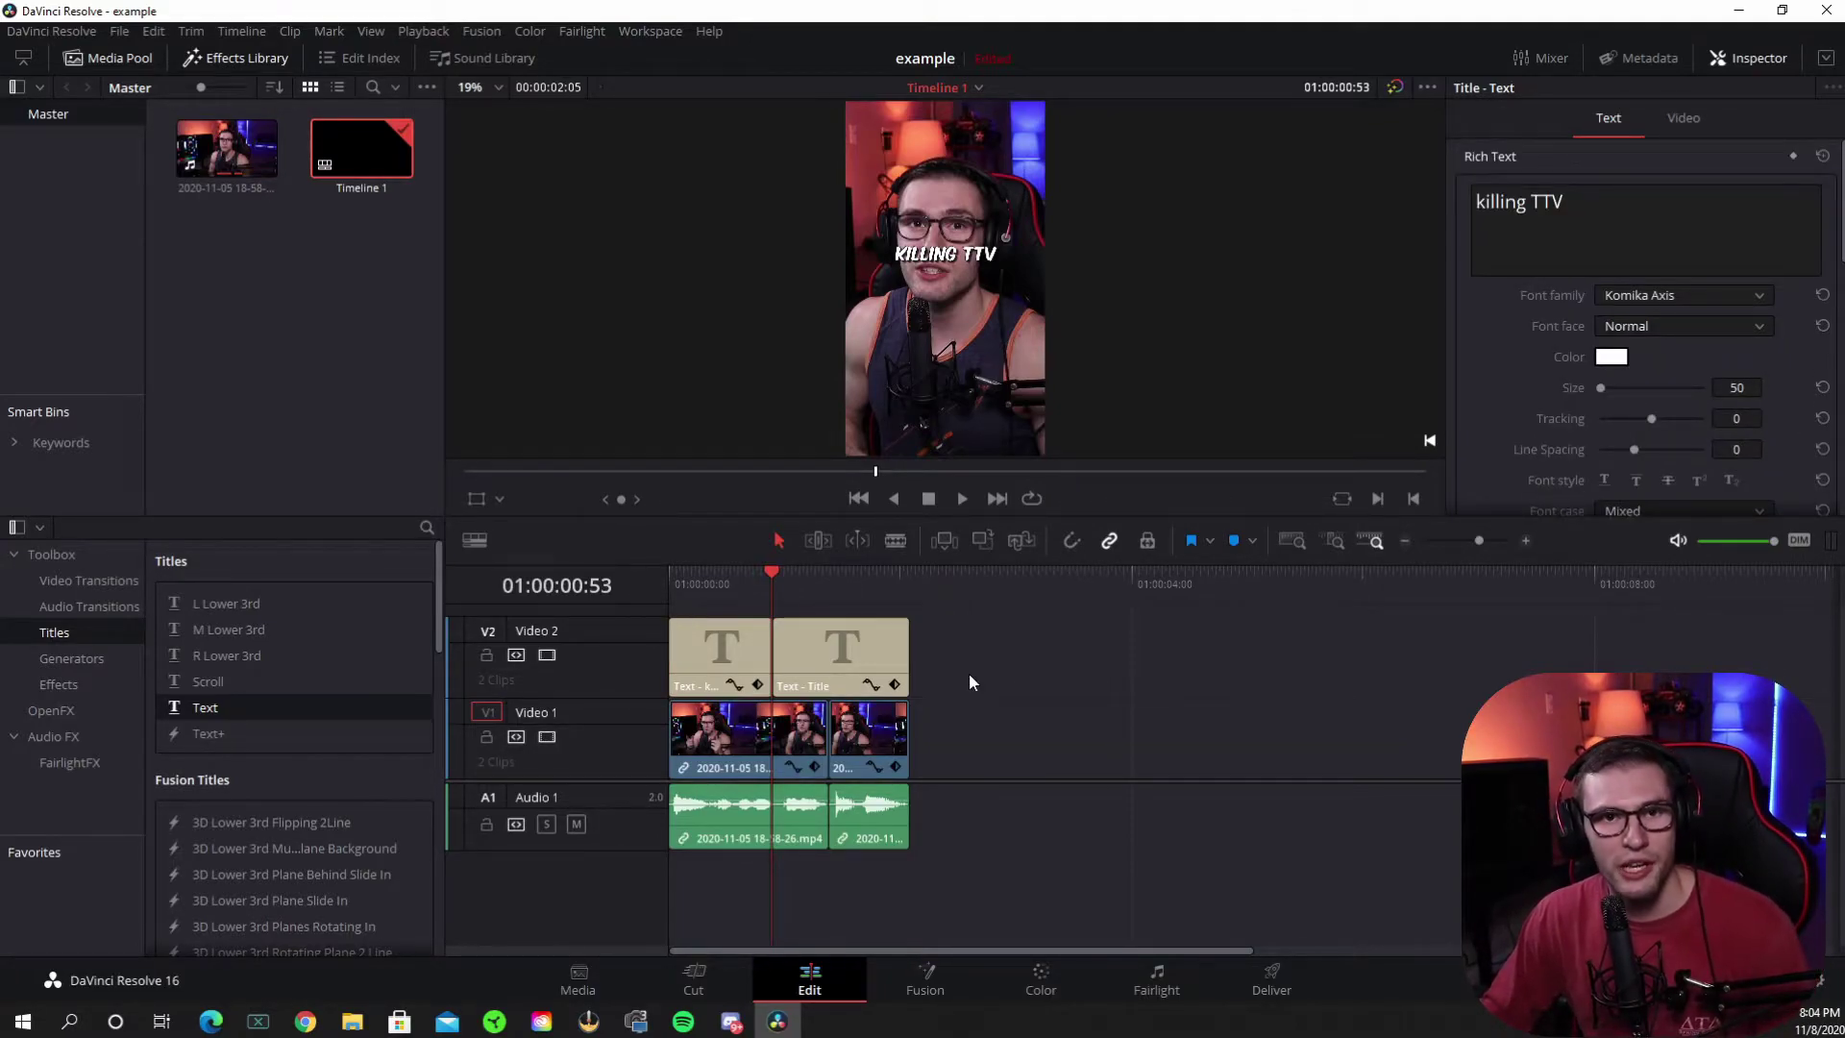
pyautogui.moveTo(205, 709); pyautogui.dragTo(669, 622)
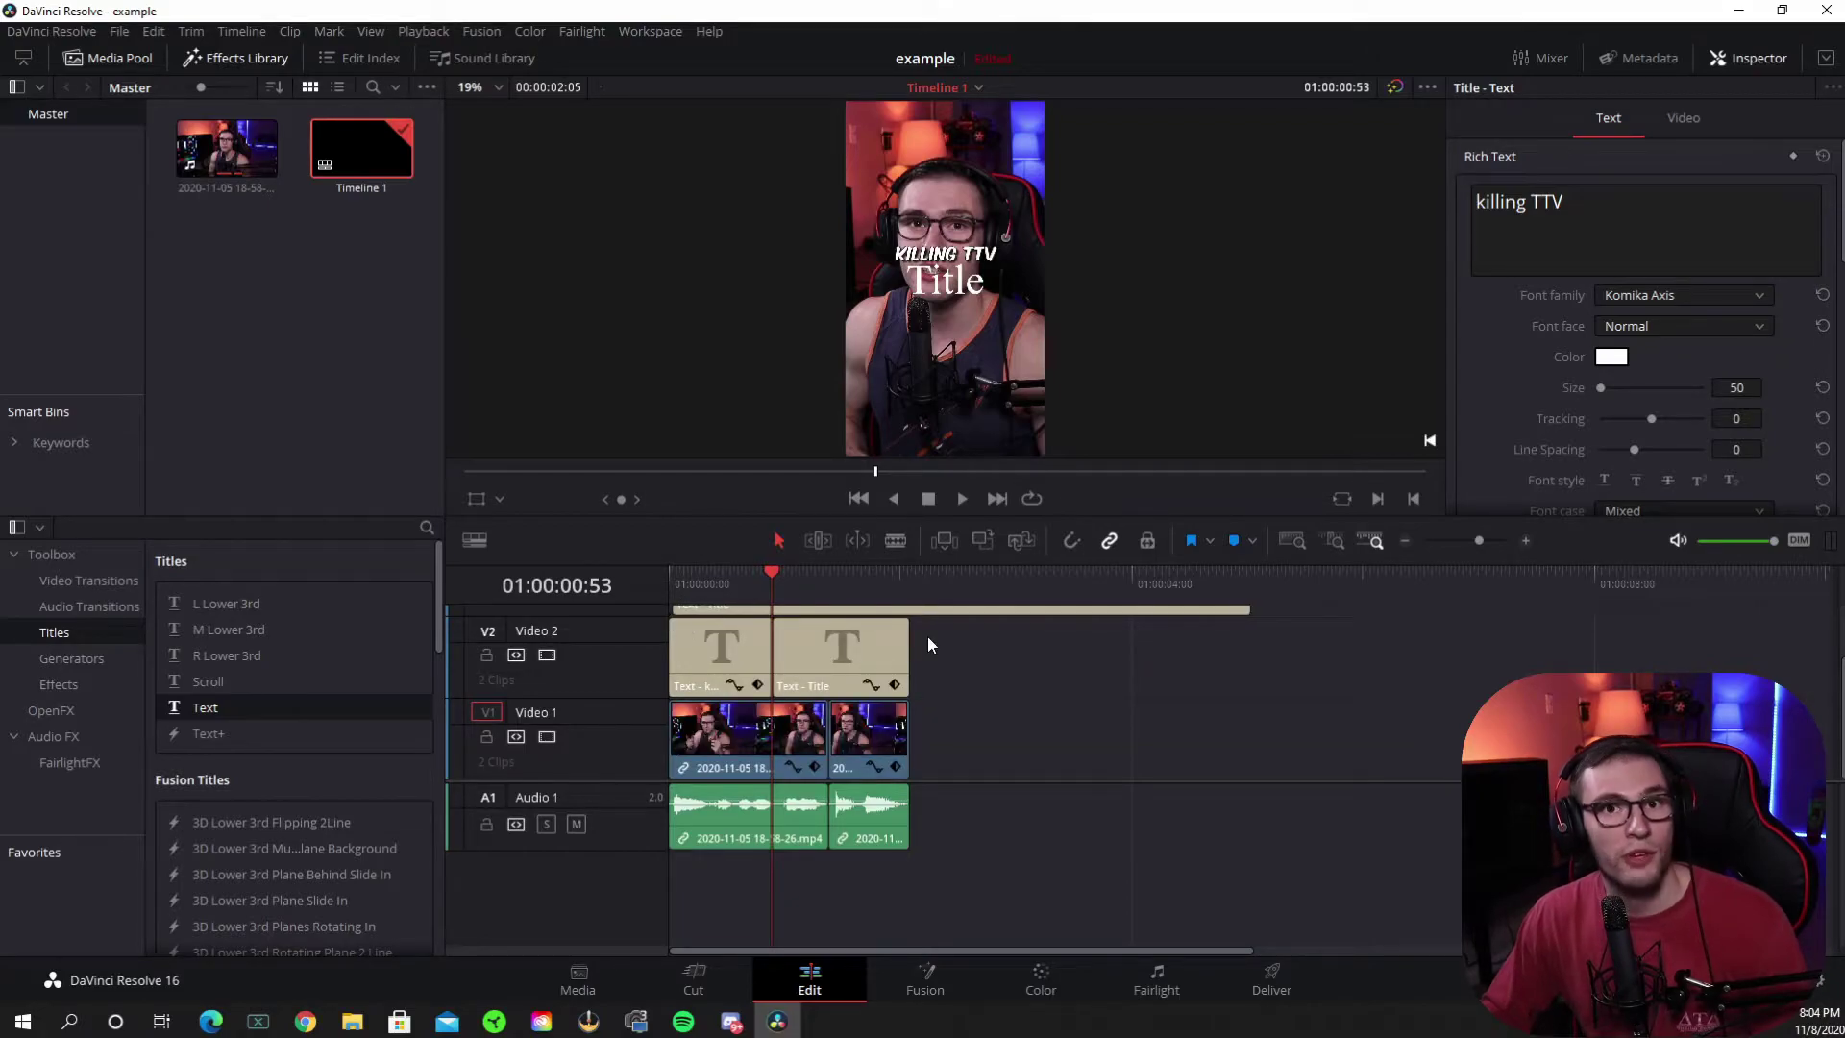
pyautogui.moveTo(928, 645); pyautogui.dragTo(926, 636)
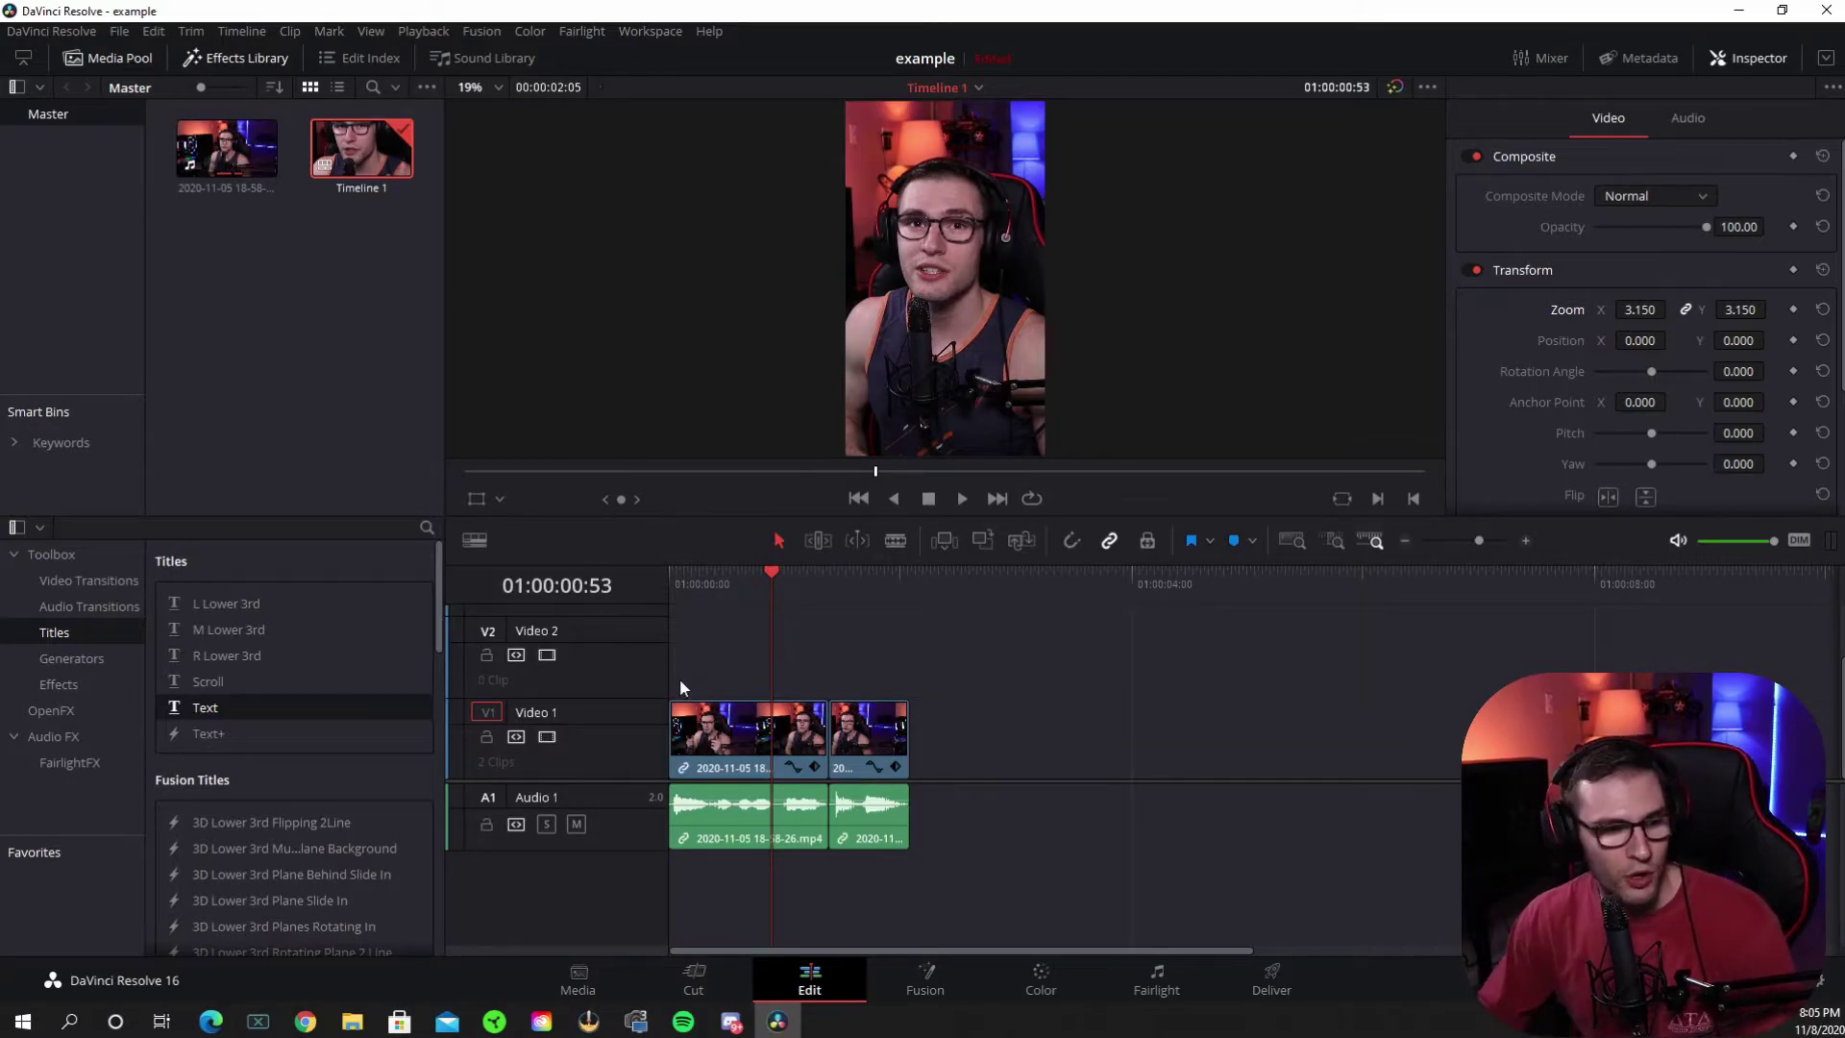
# Add a subtitle track and place a Subtitle caption at the start of the timeline
pyautogui.rightClick(629, 732)
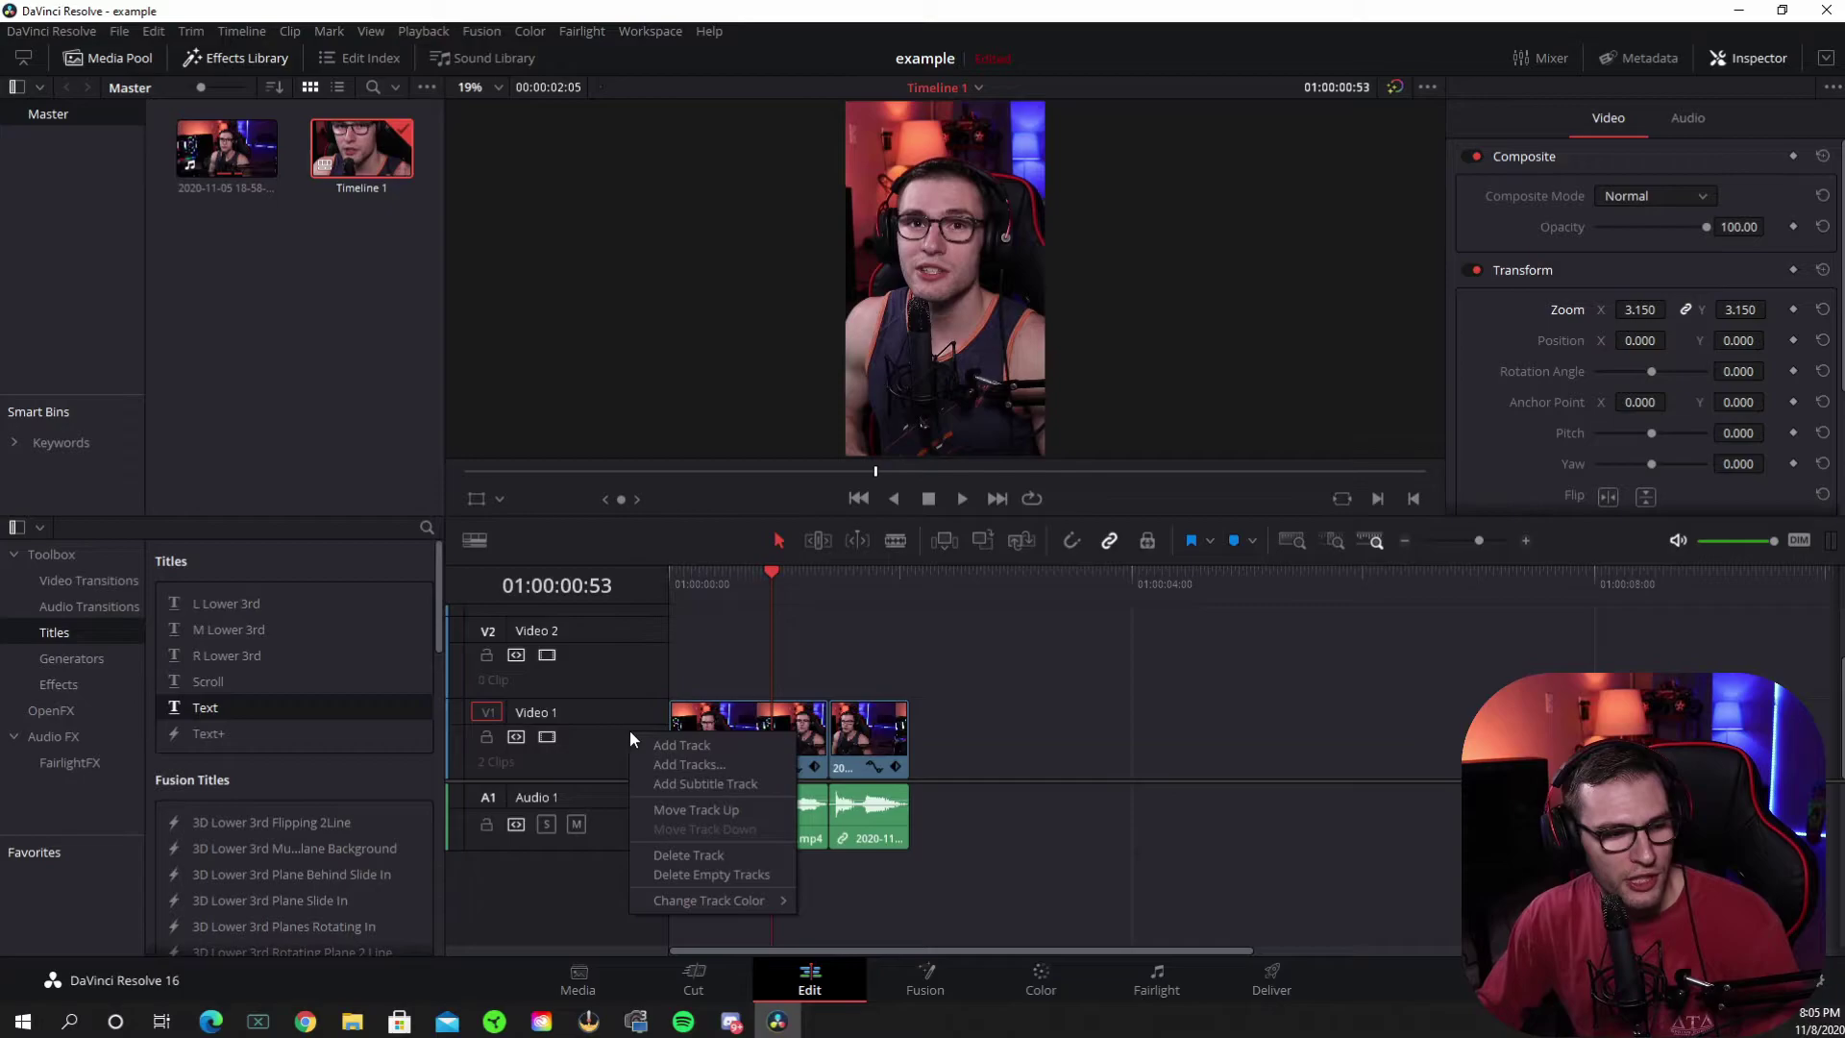
pyautogui.click(694, 789)
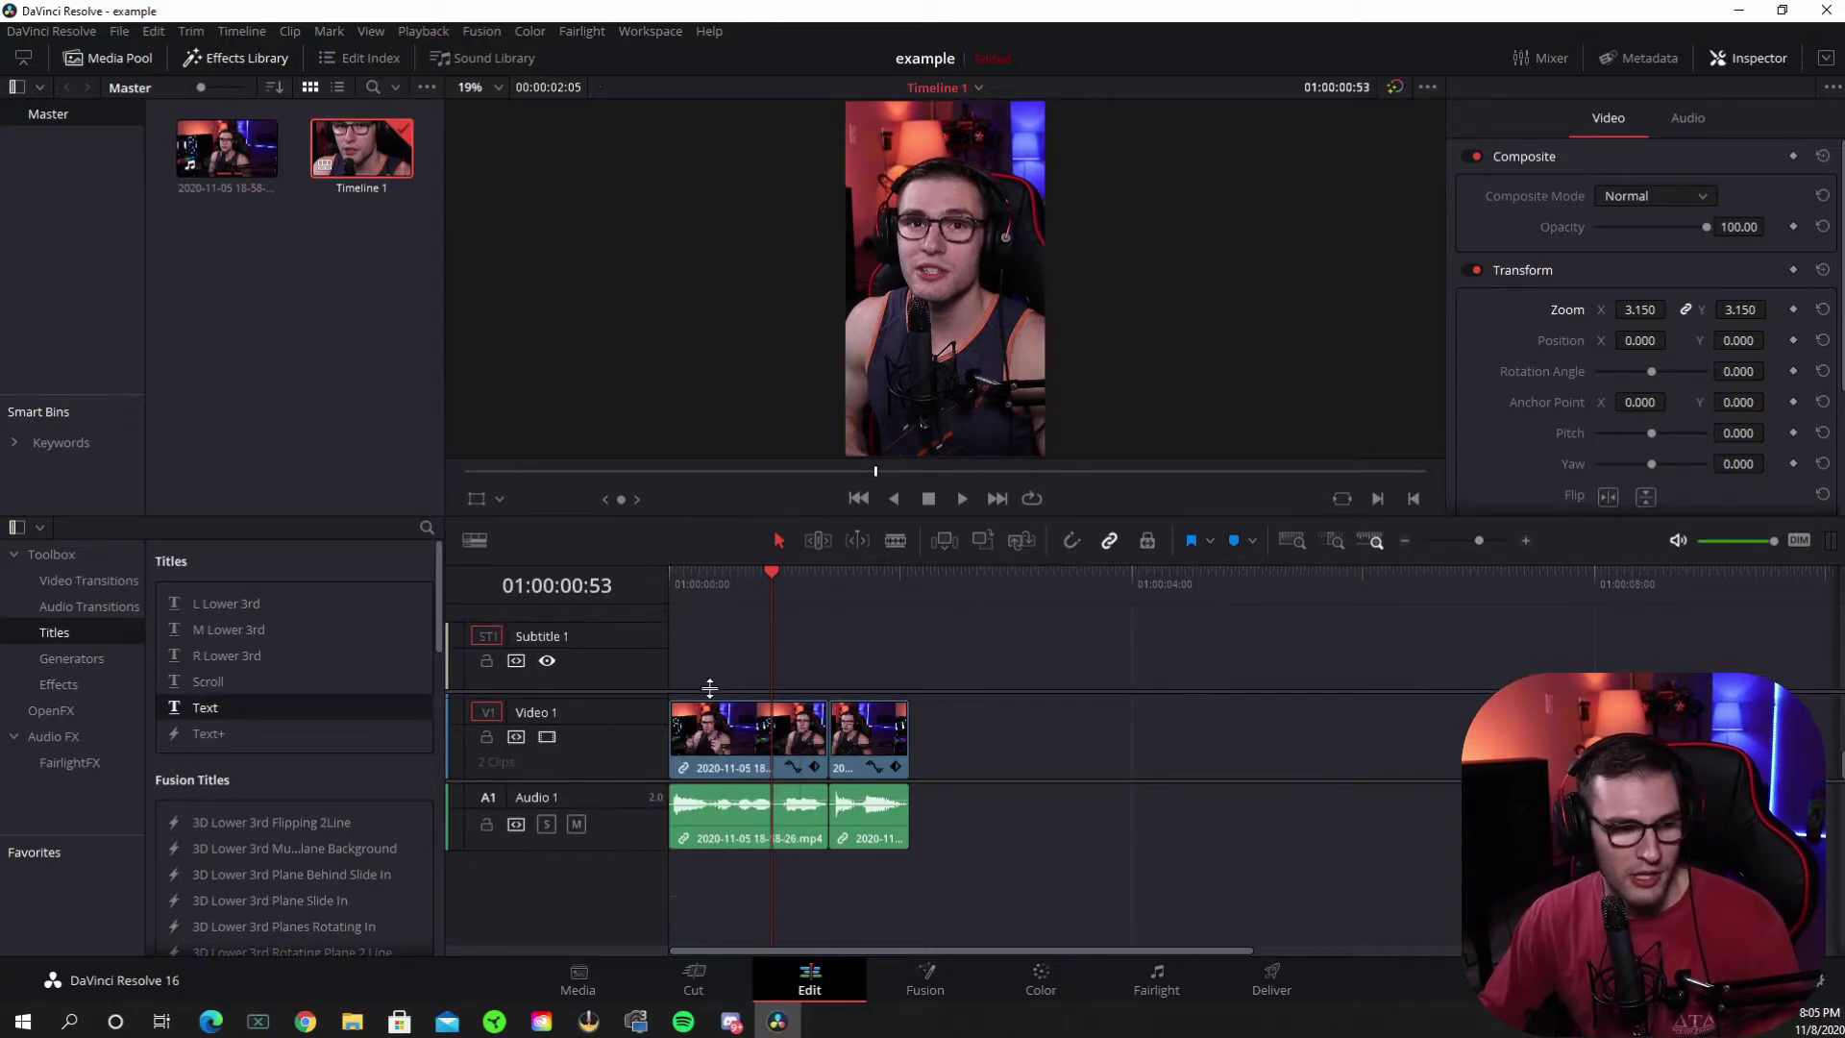
pyautogui.rightClick(707, 657)
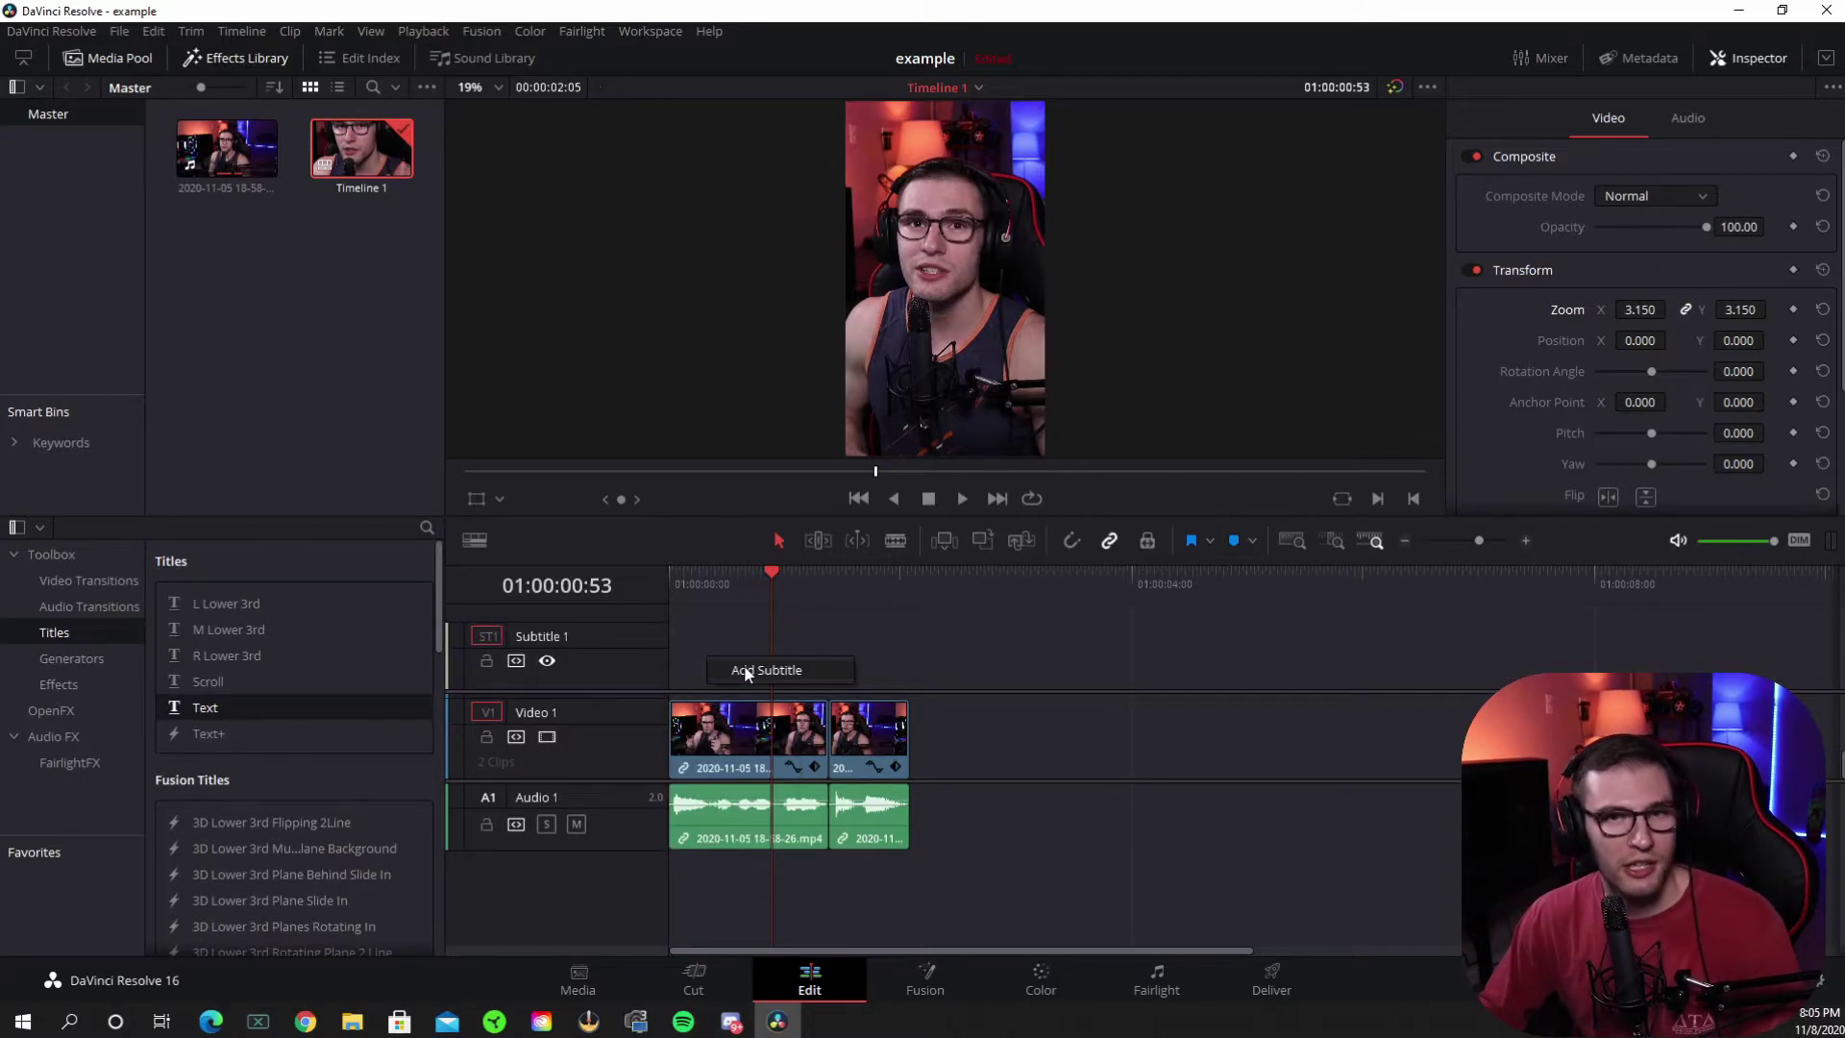
pyautogui.click(746, 669)
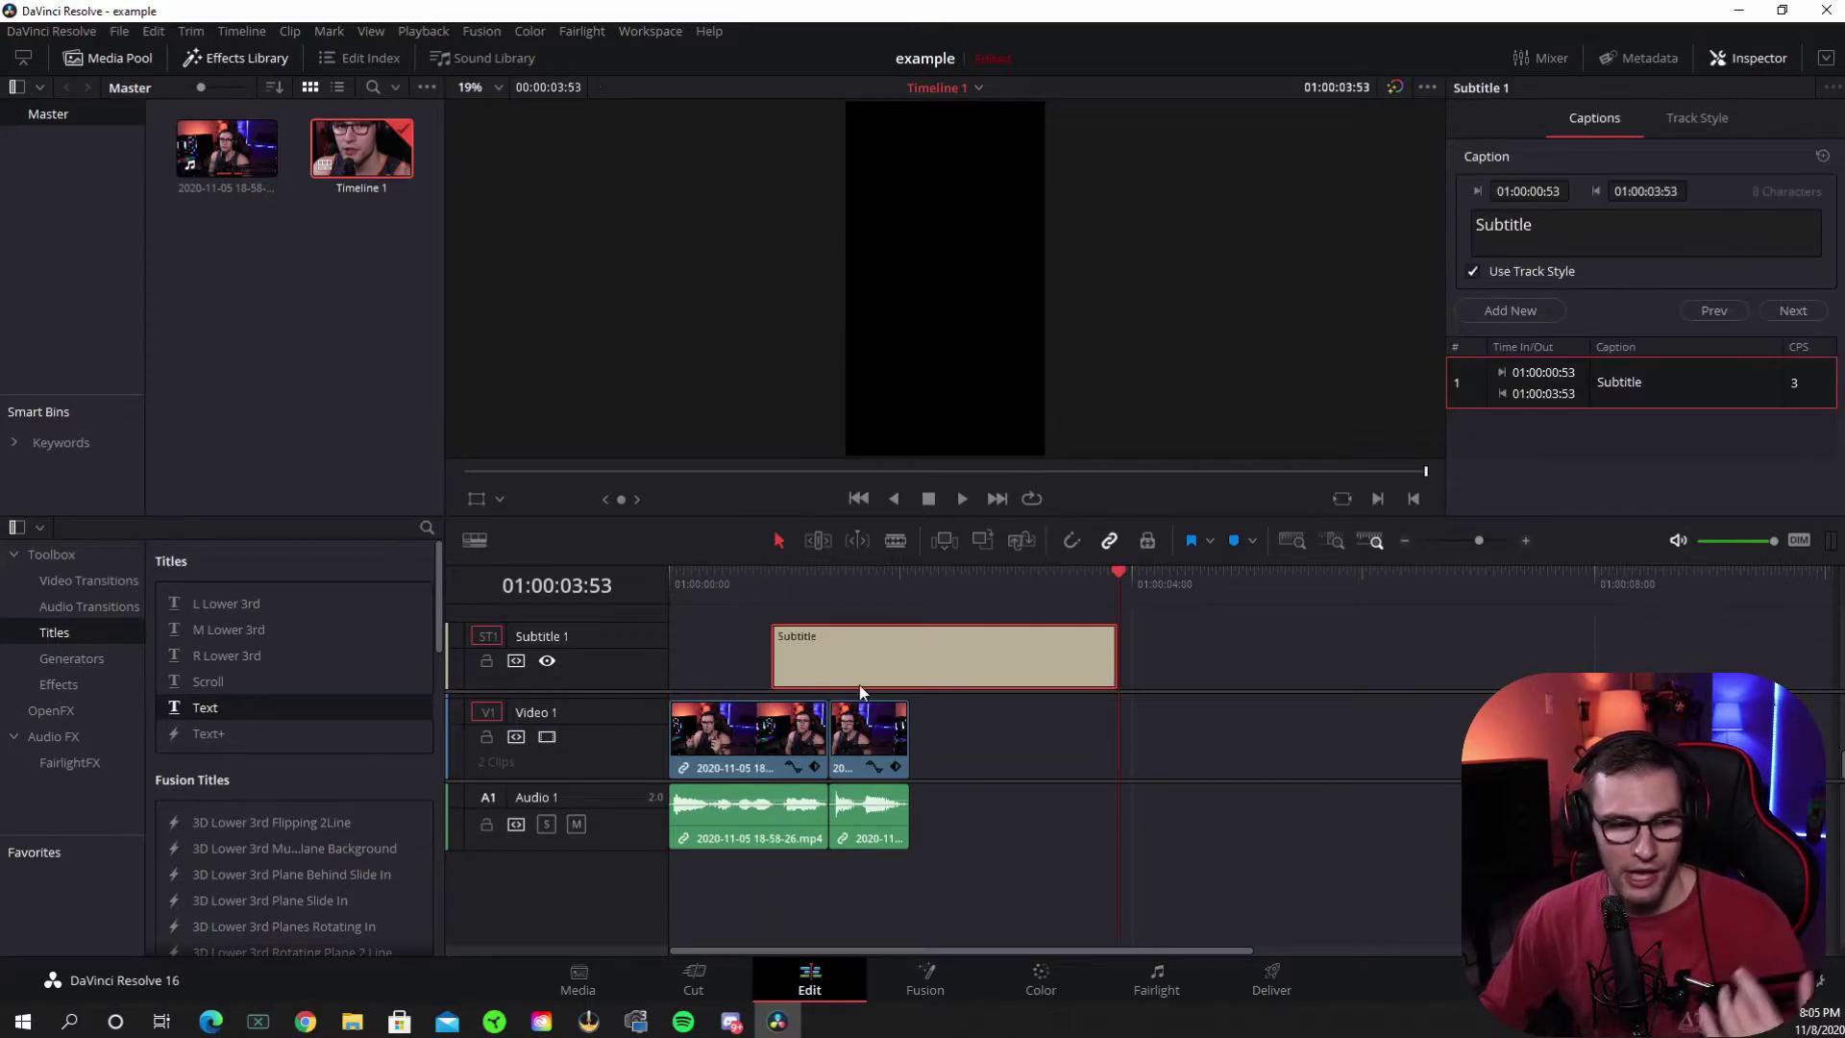
pyautogui.moveTo(883, 661); pyautogui.dragTo(780, 657)
pyautogui.click(671, 596)
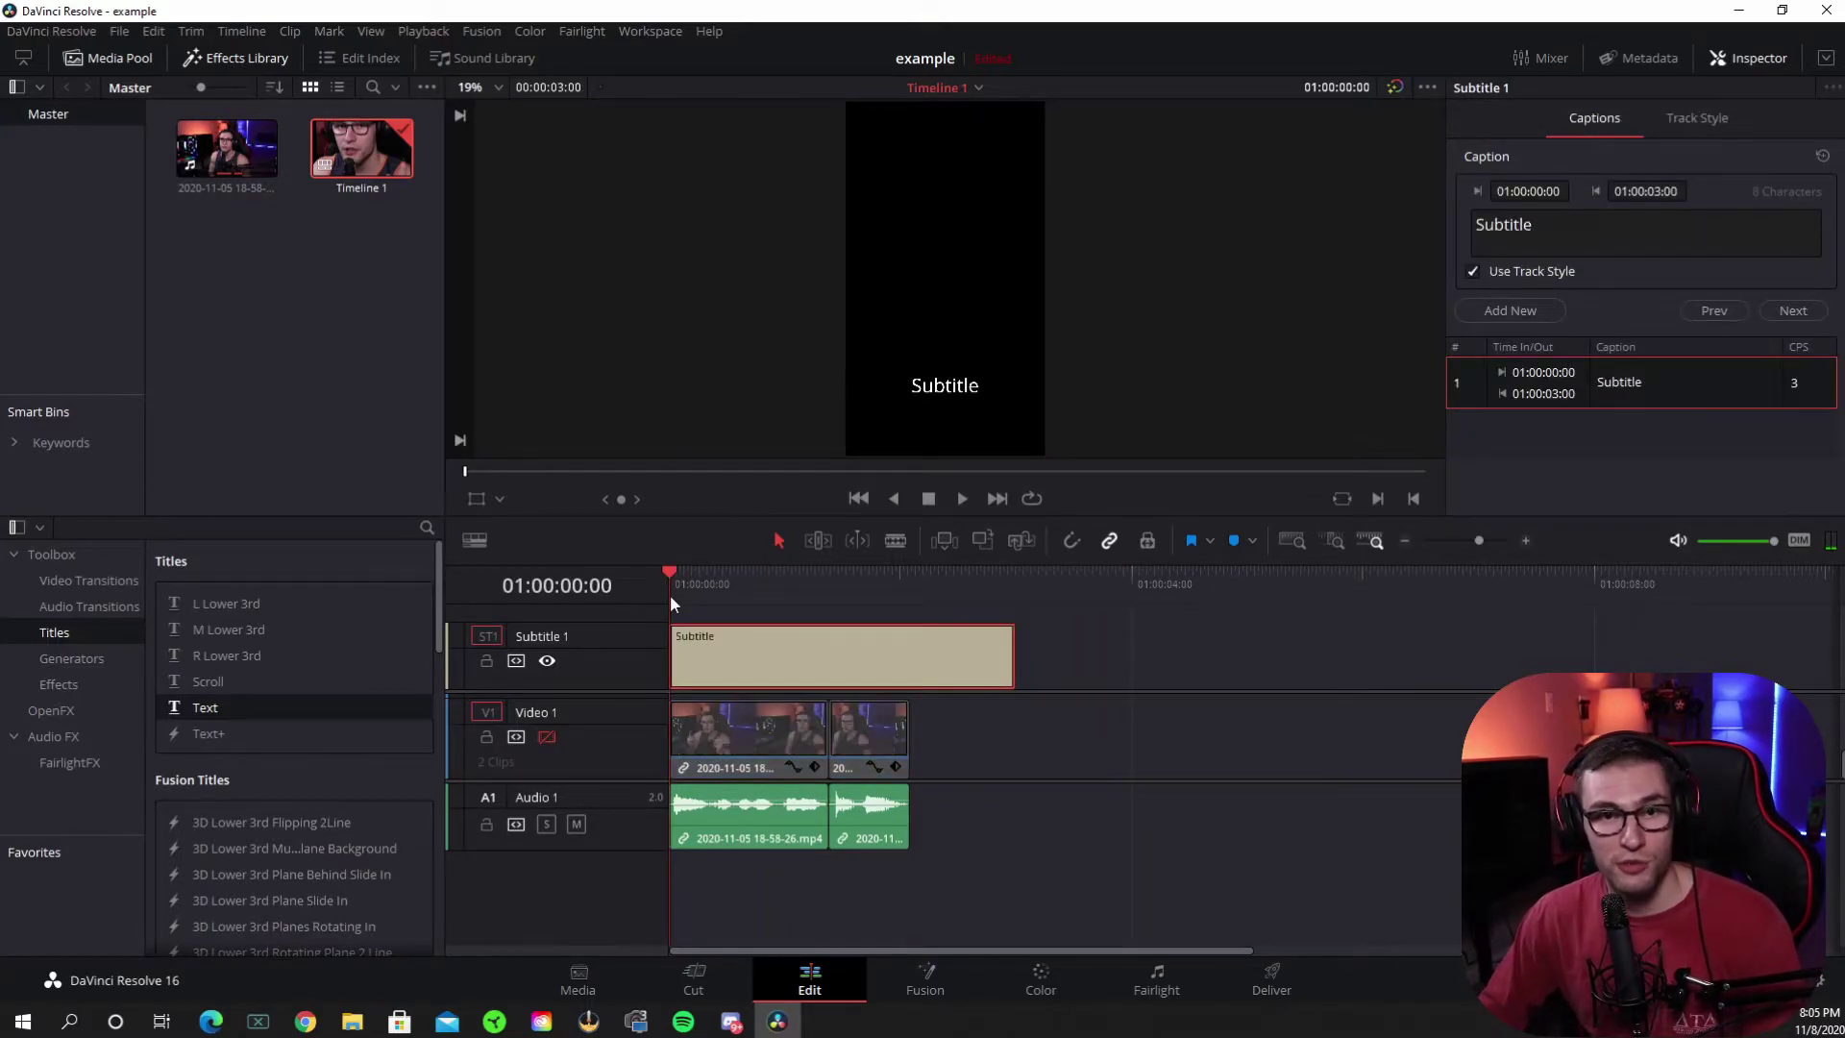
# Split the caption at 01:00:00:54 with the blade and select the first caption's text
pyautogui.moveTo(672, 593); pyautogui.dragTo(774, 620)
pyautogui.press('b')
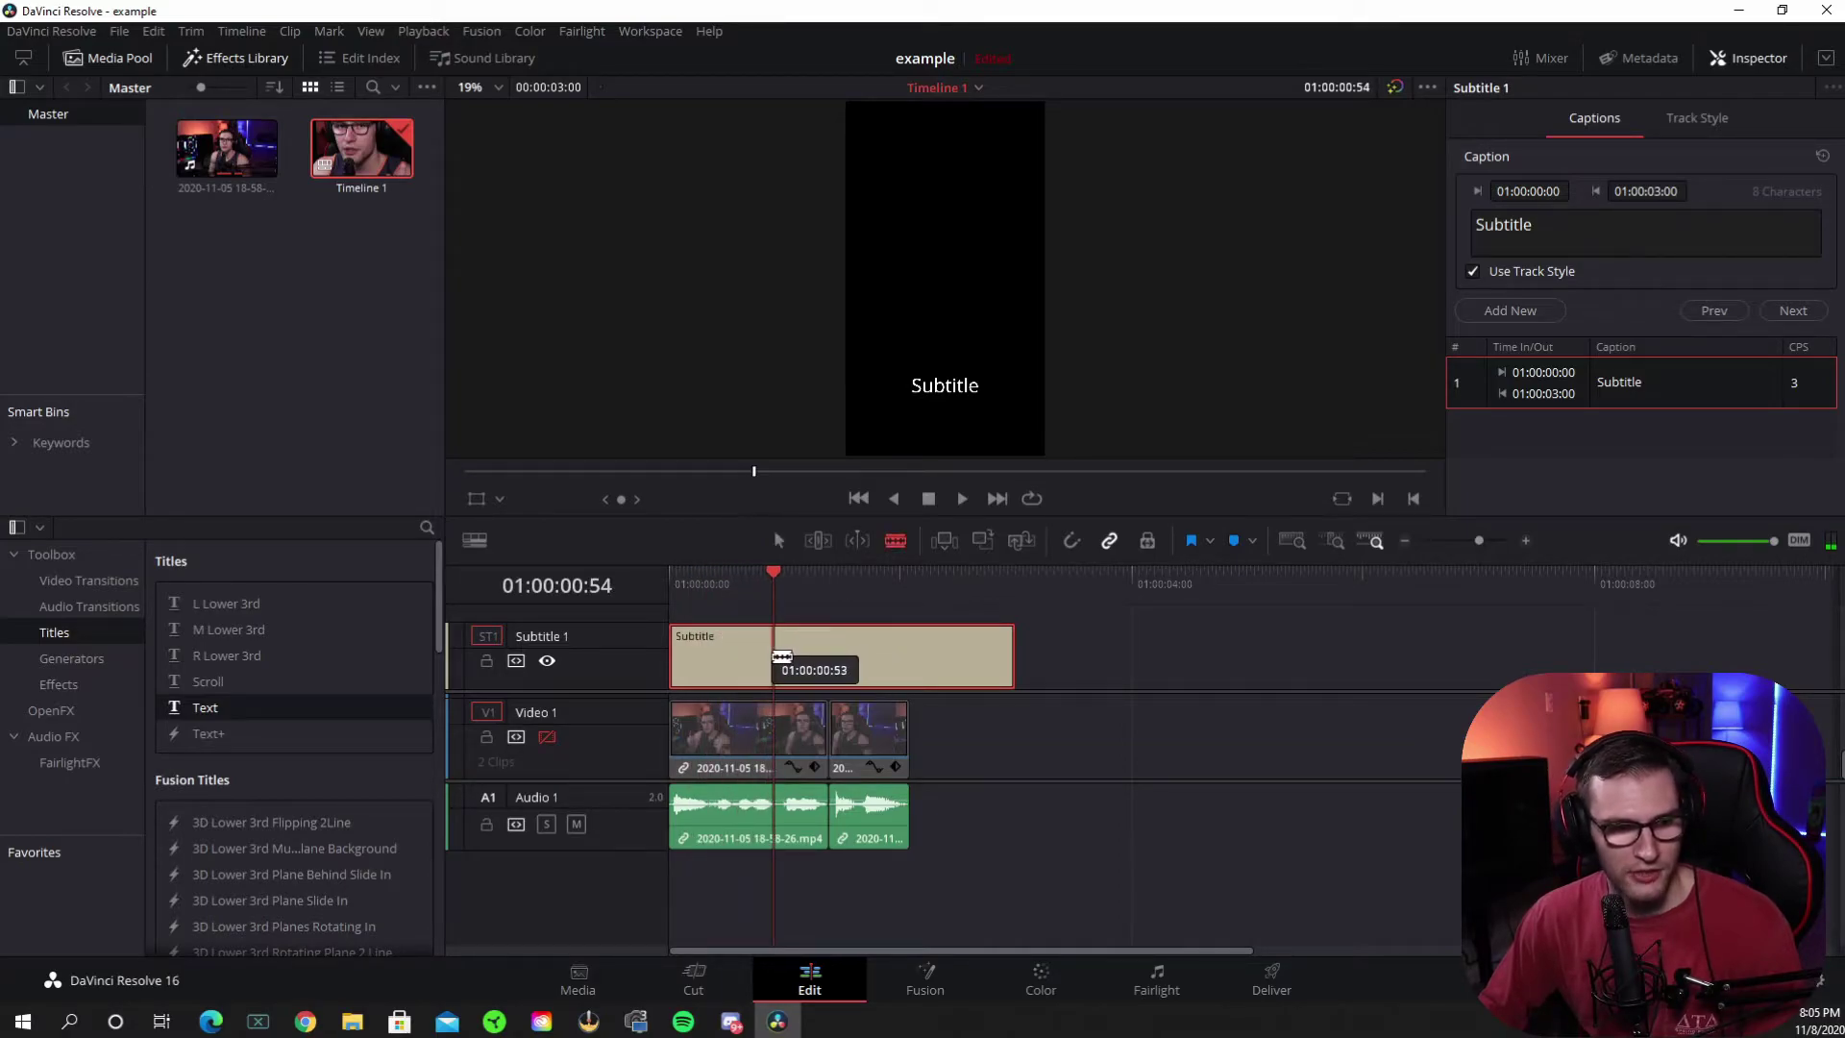
pyautogui.moveTo(781, 656); pyautogui.dragTo(783, 657)
pyautogui.hotkey('ctrl', 'b')
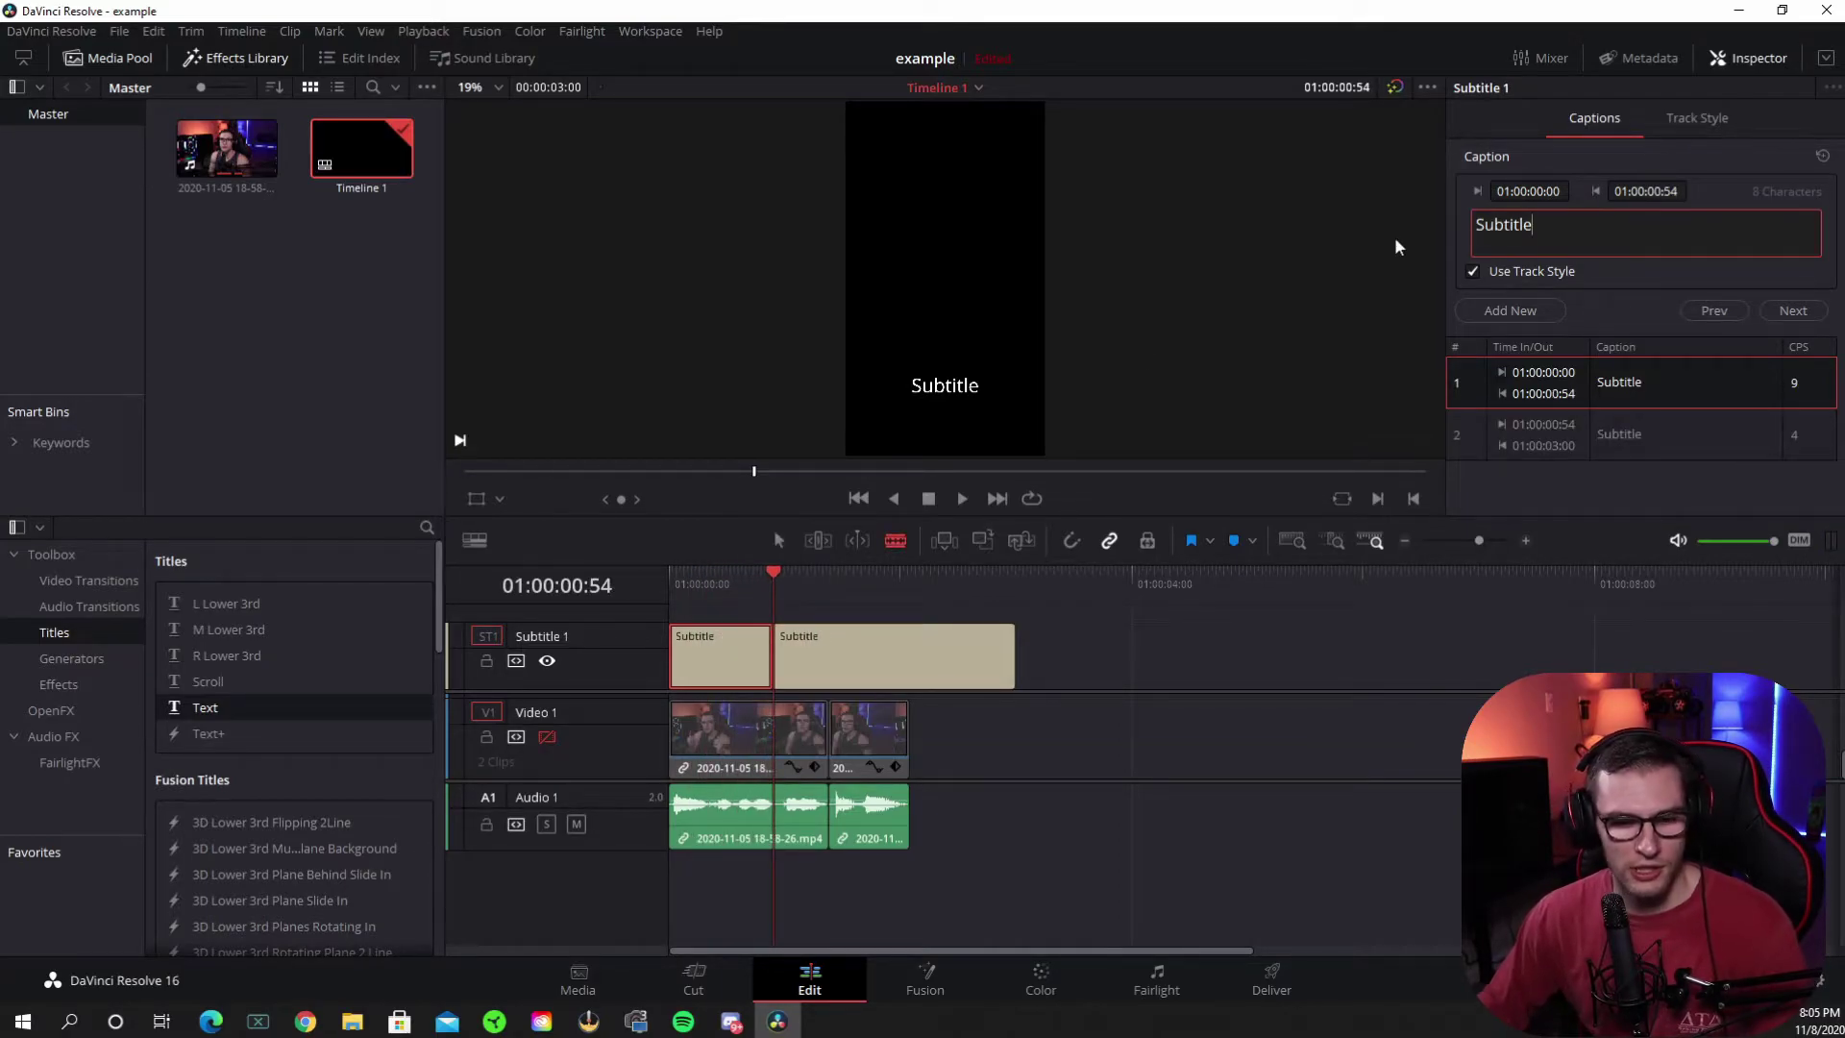
pyautogui.hotkey('ctrl', 'a')
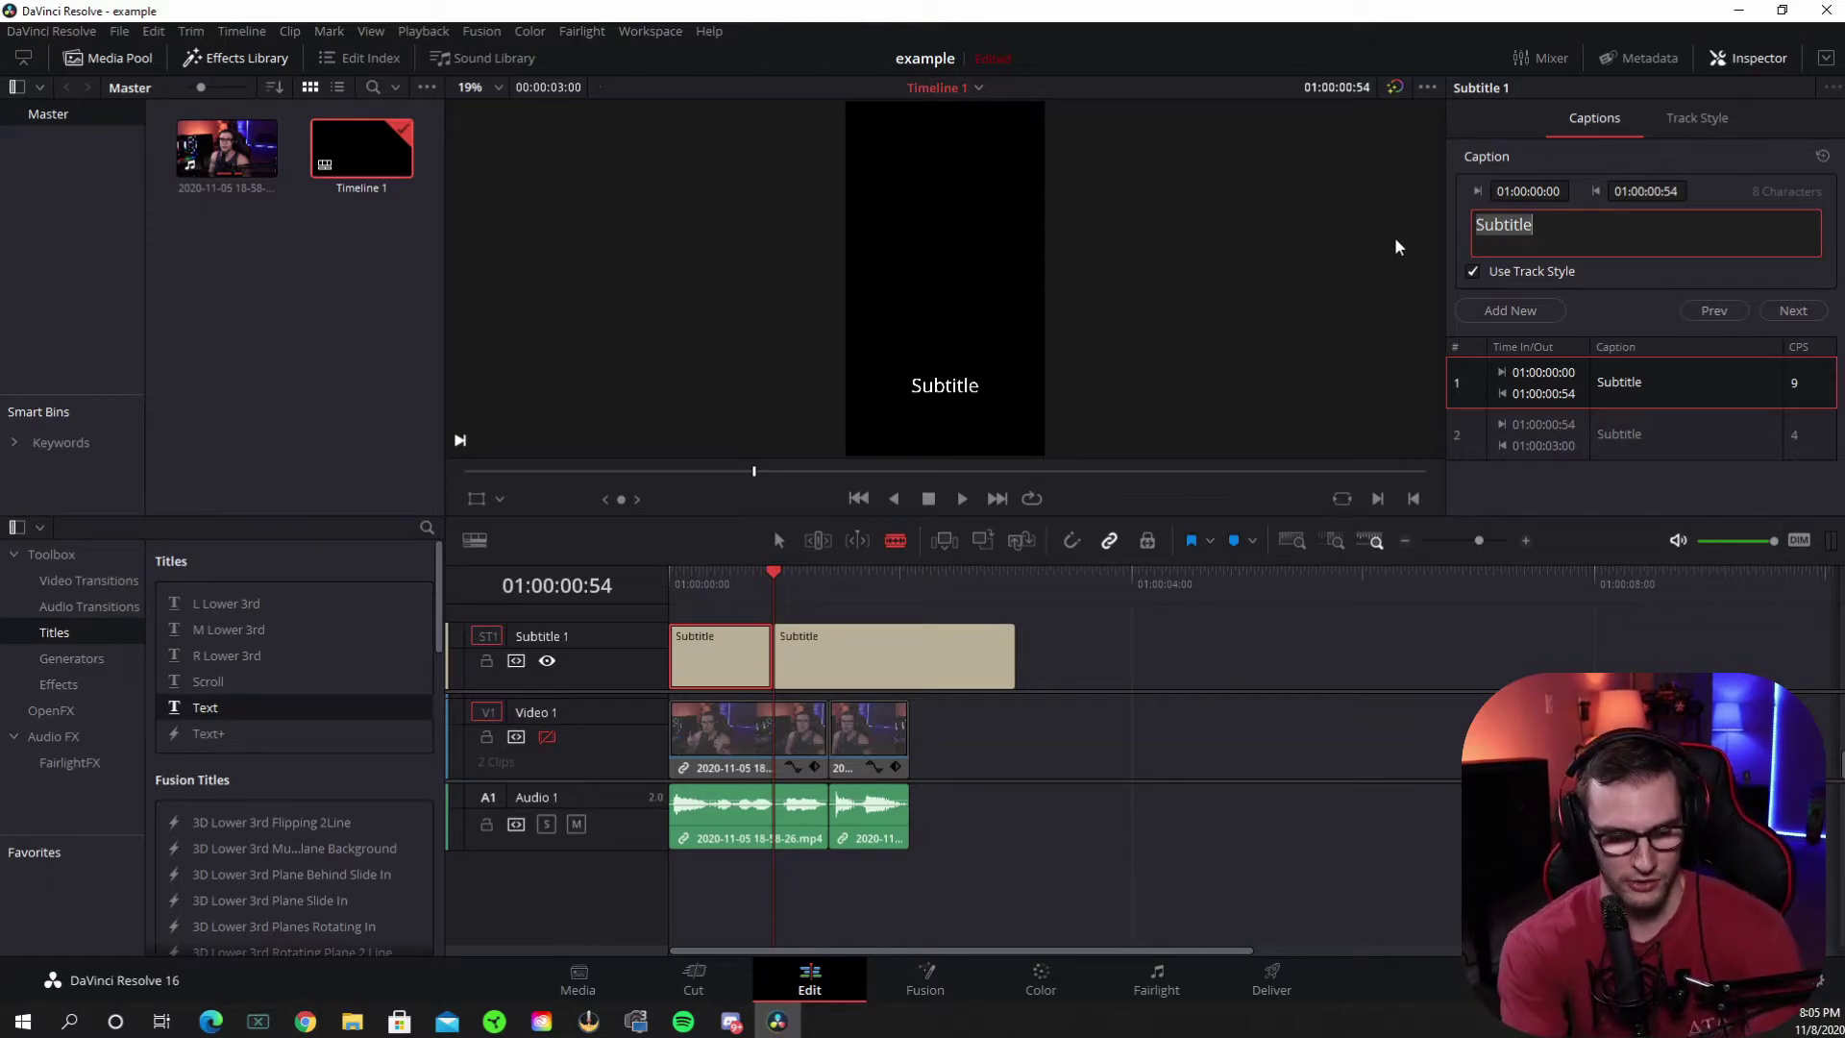
# Make the first caption read "Killing TTV's" and set the track font to Komika Axis
pyautogui.write("Killing TTV's")
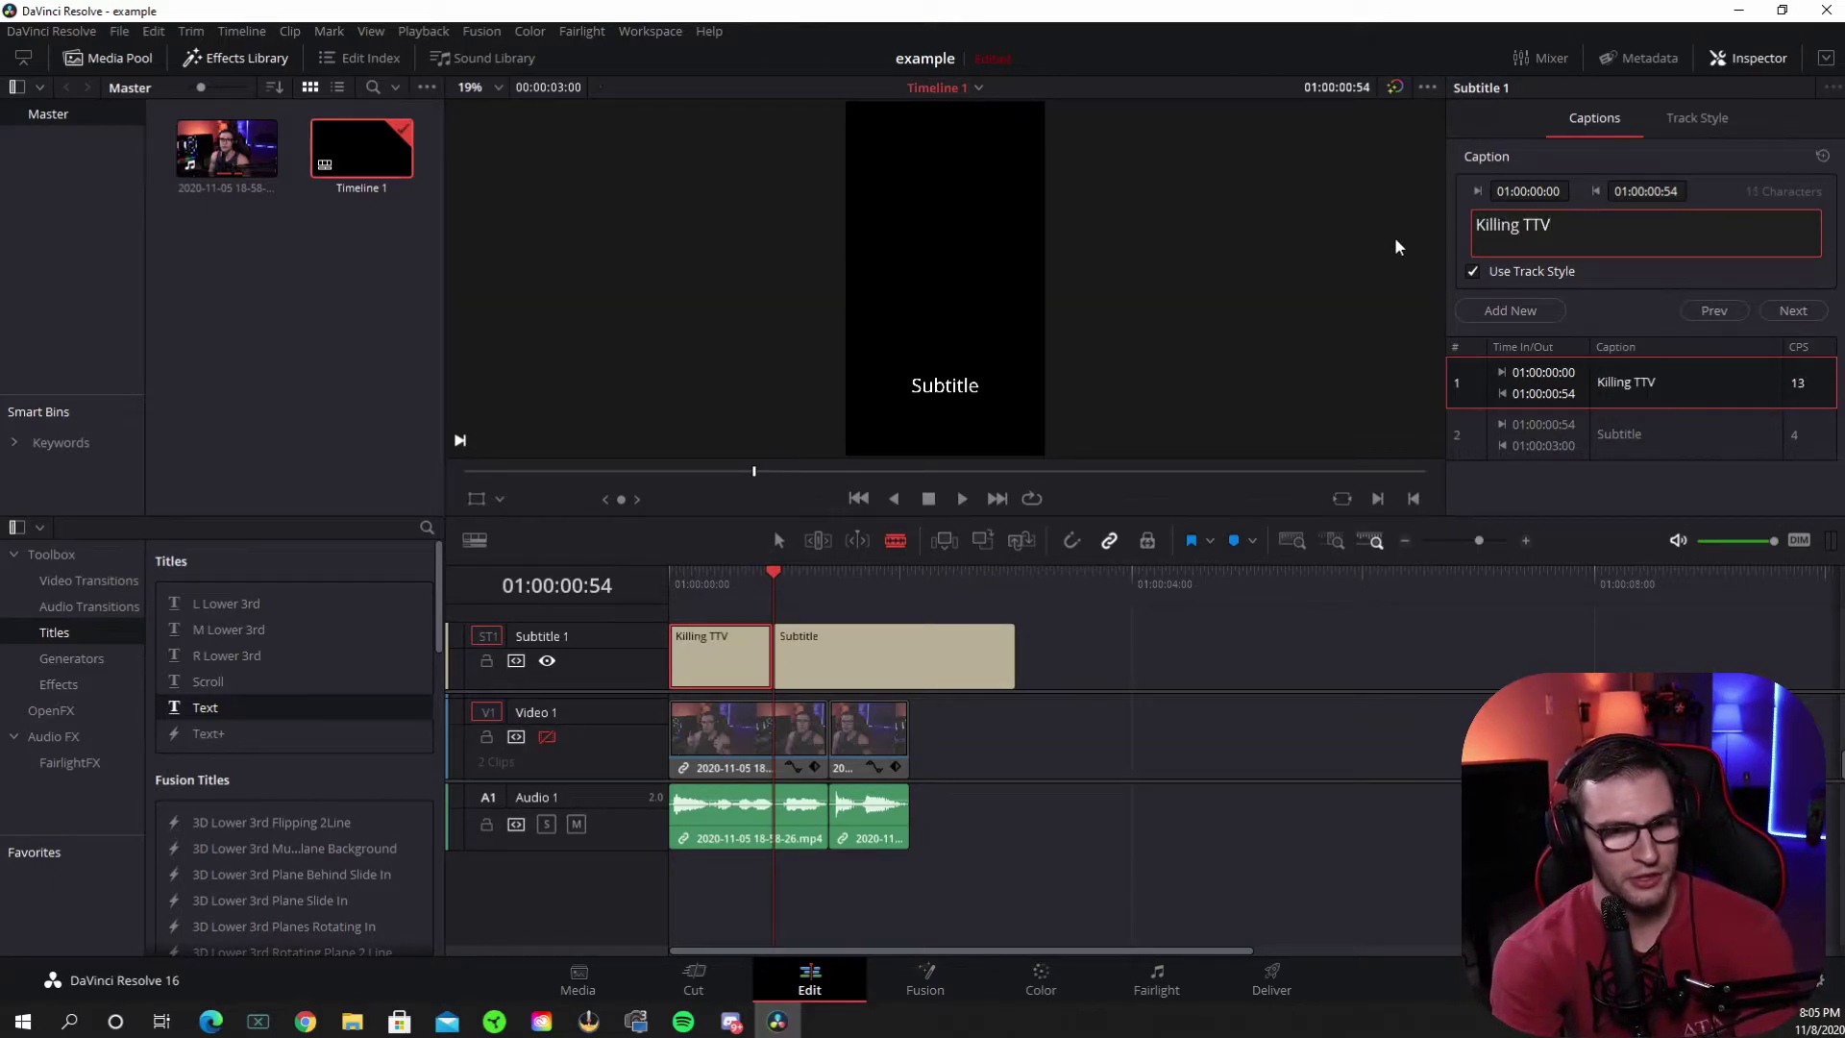
pyautogui.click(1697, 117)
pyautogui.click(1681, 223)
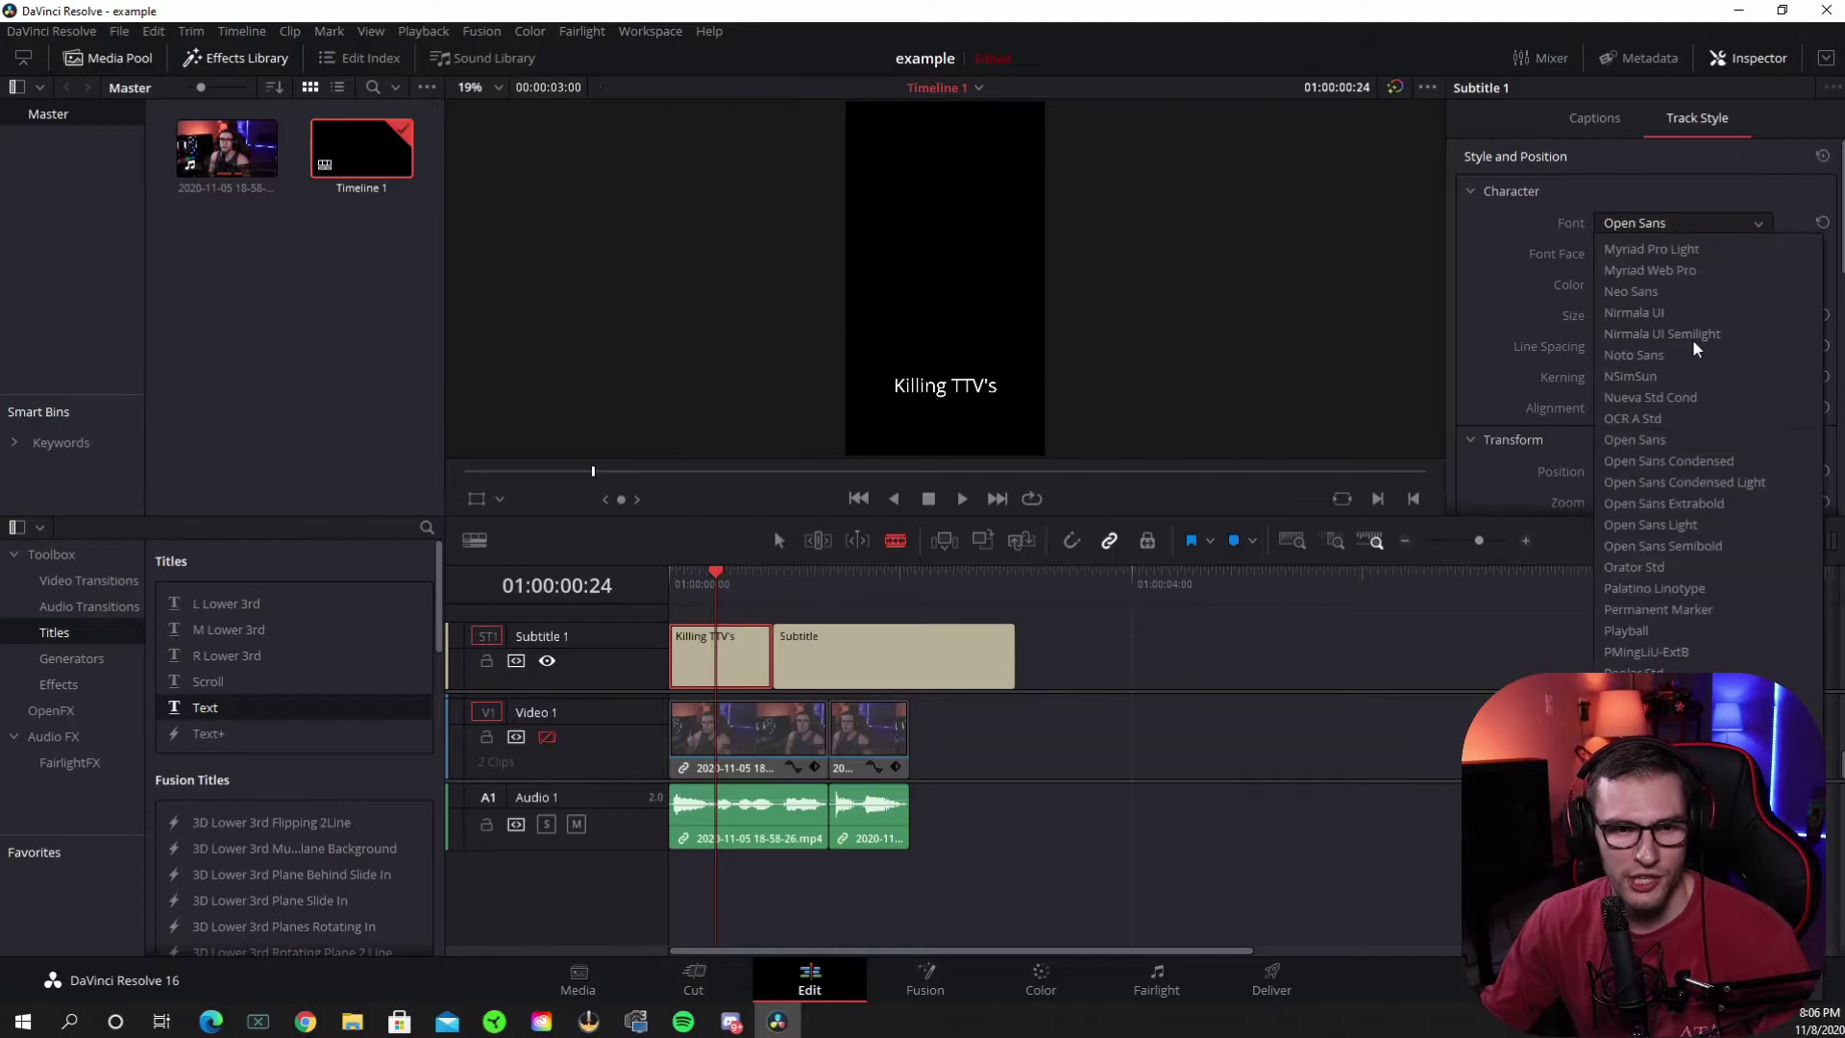
pyautogui.scroll(5, 1716, 432)
pyautogui.scroll(5, 1715, 433)
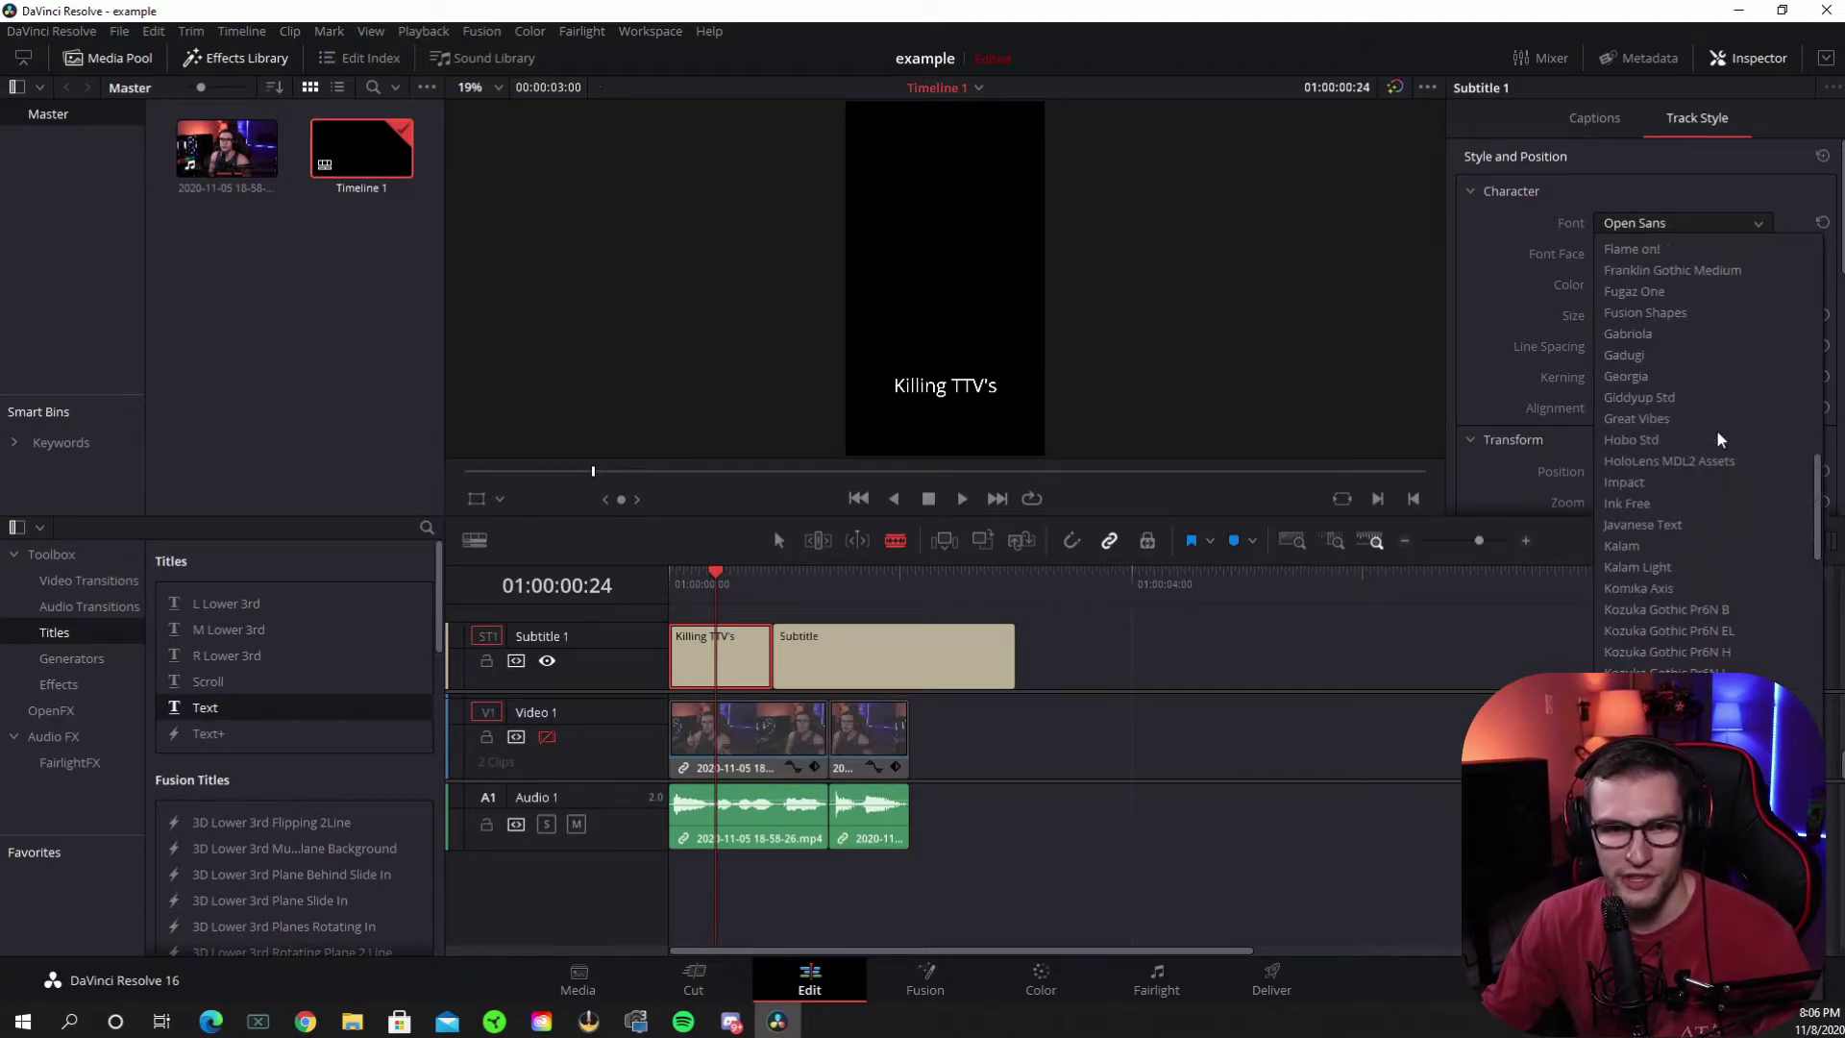
pyautogui.click(1633, 586)
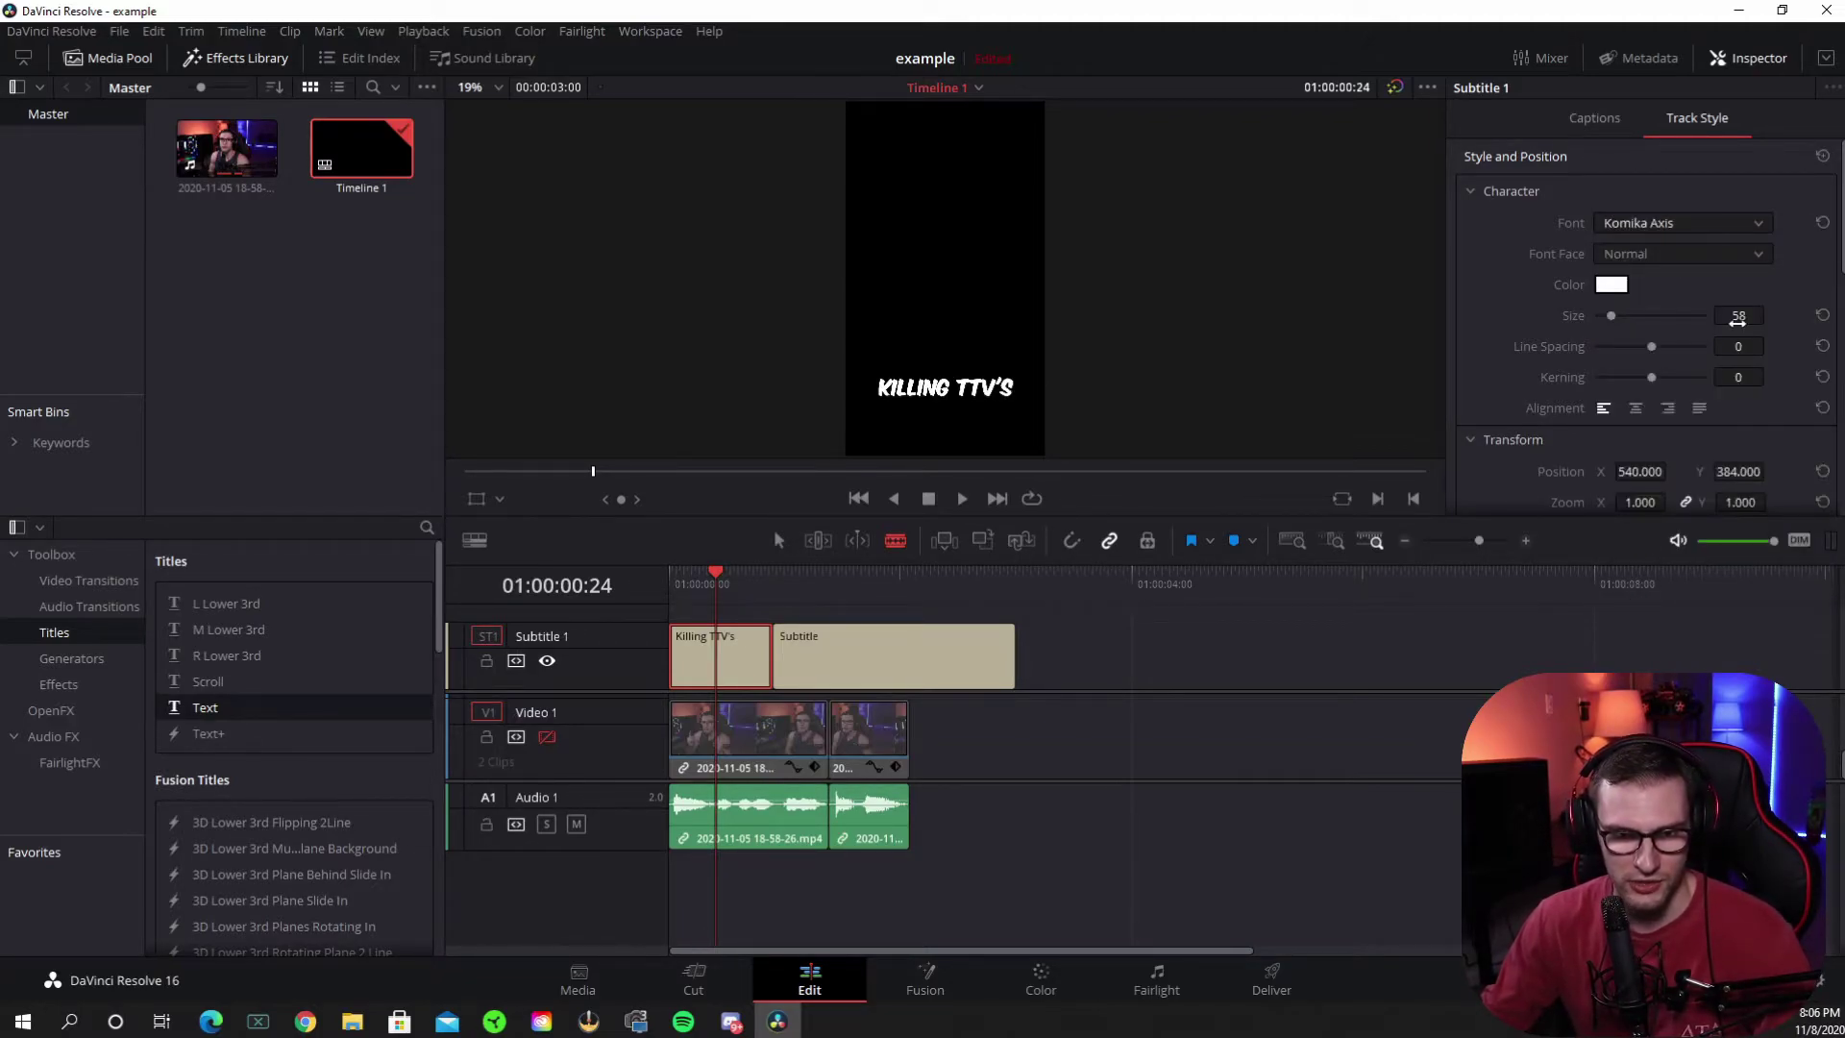
# Enable the caption's drop shadow, turn Video 1 back on, and raise the caption toward the top
pyautogui.scroll(-5, 1634, 317)
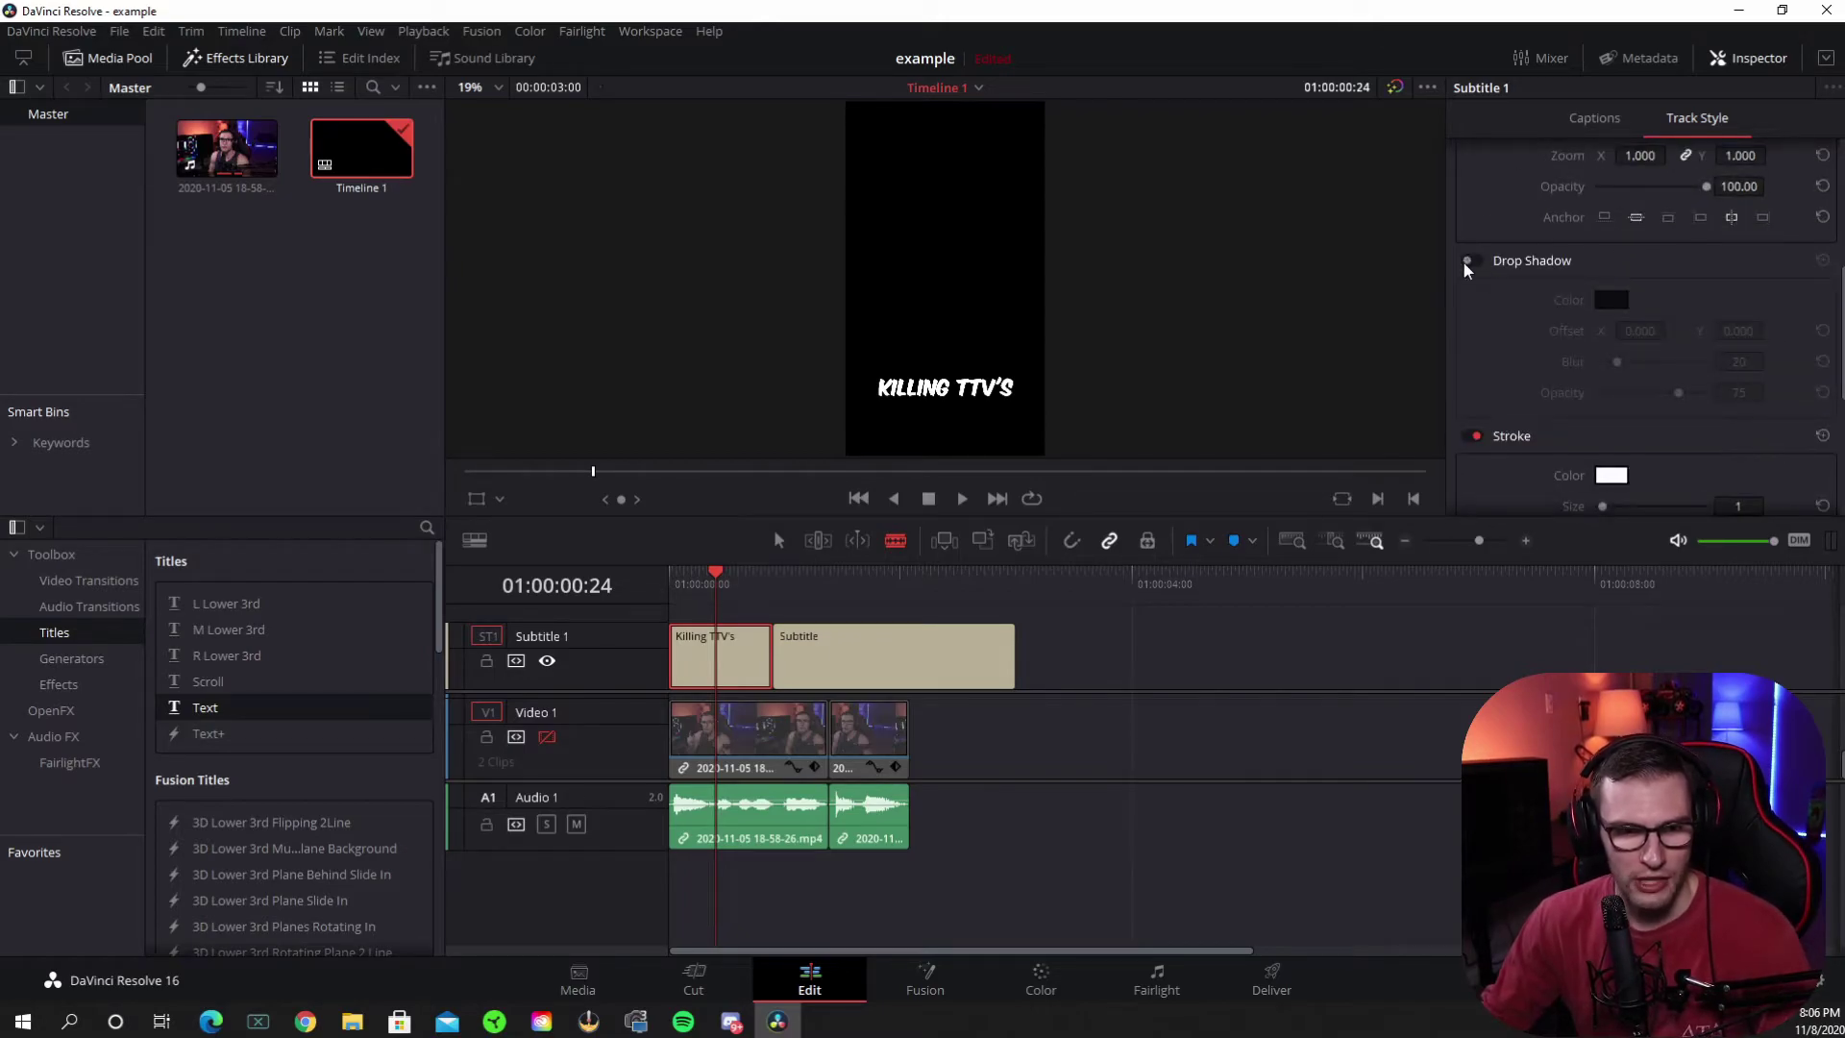
pyautogui.click(1466, 261)
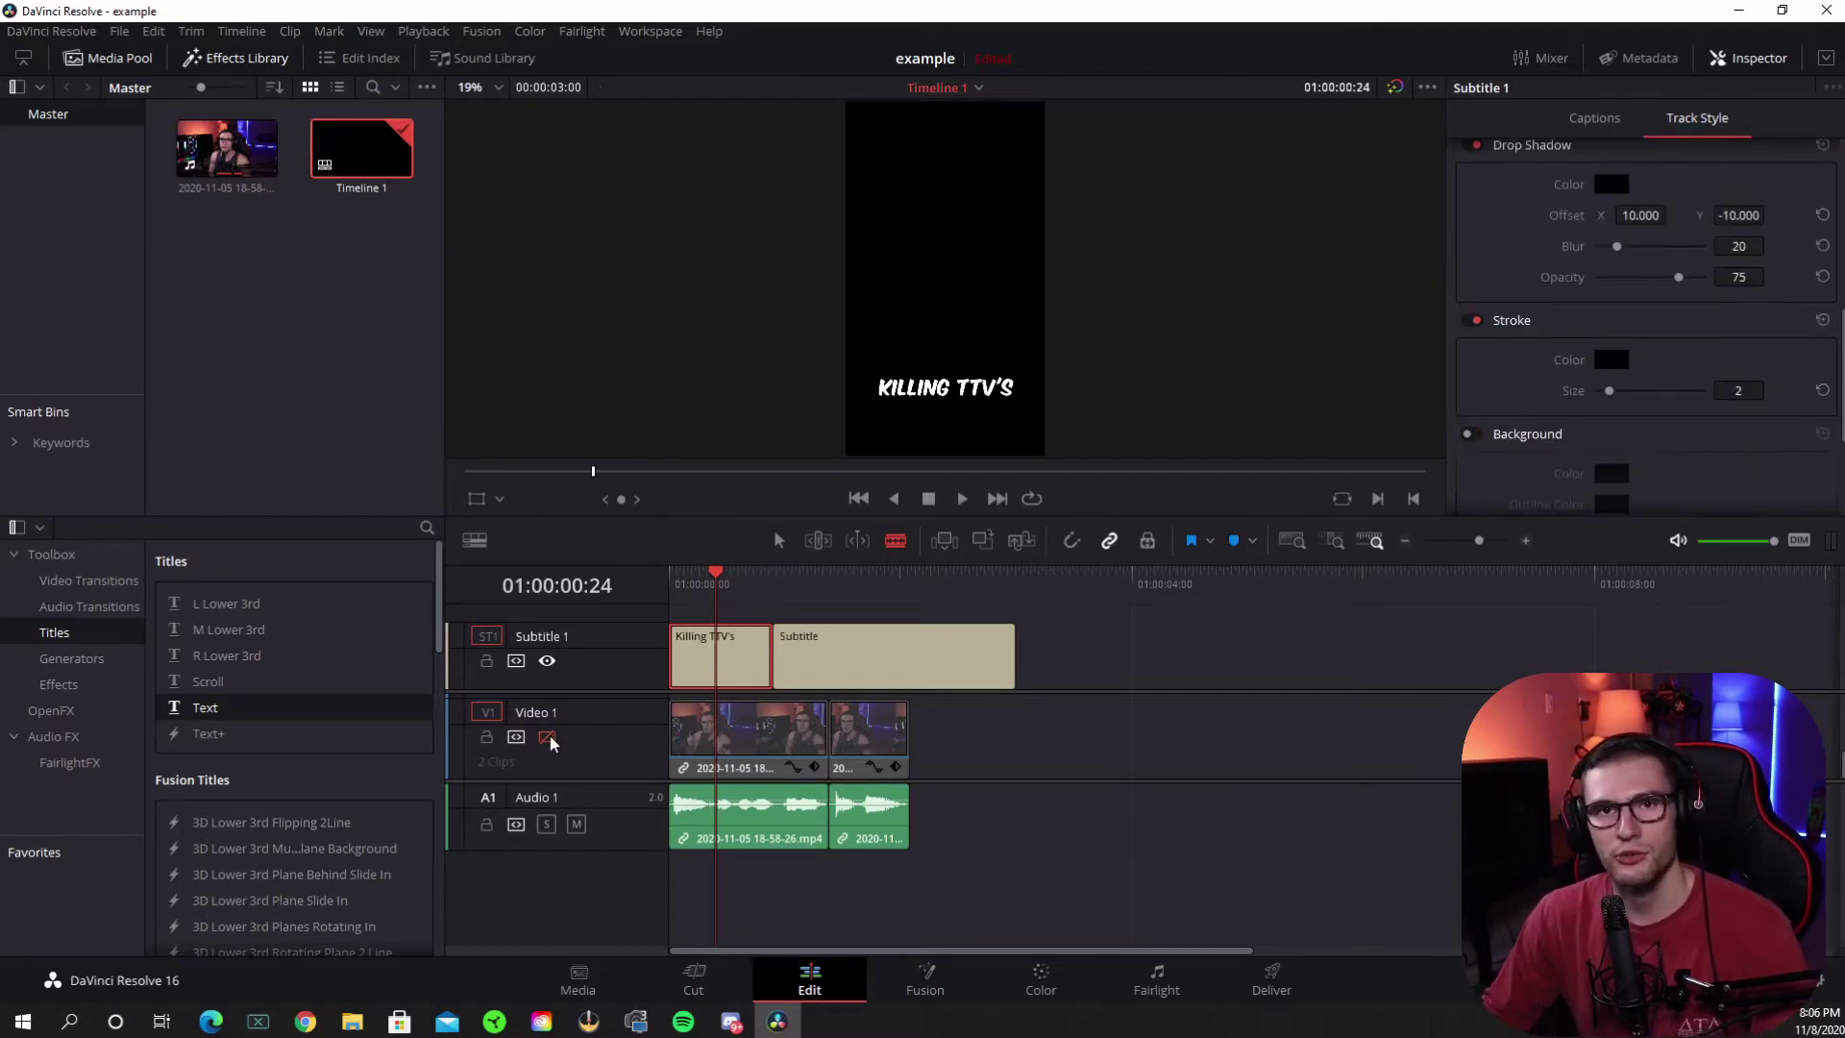
pyautogui.click(546, 736)
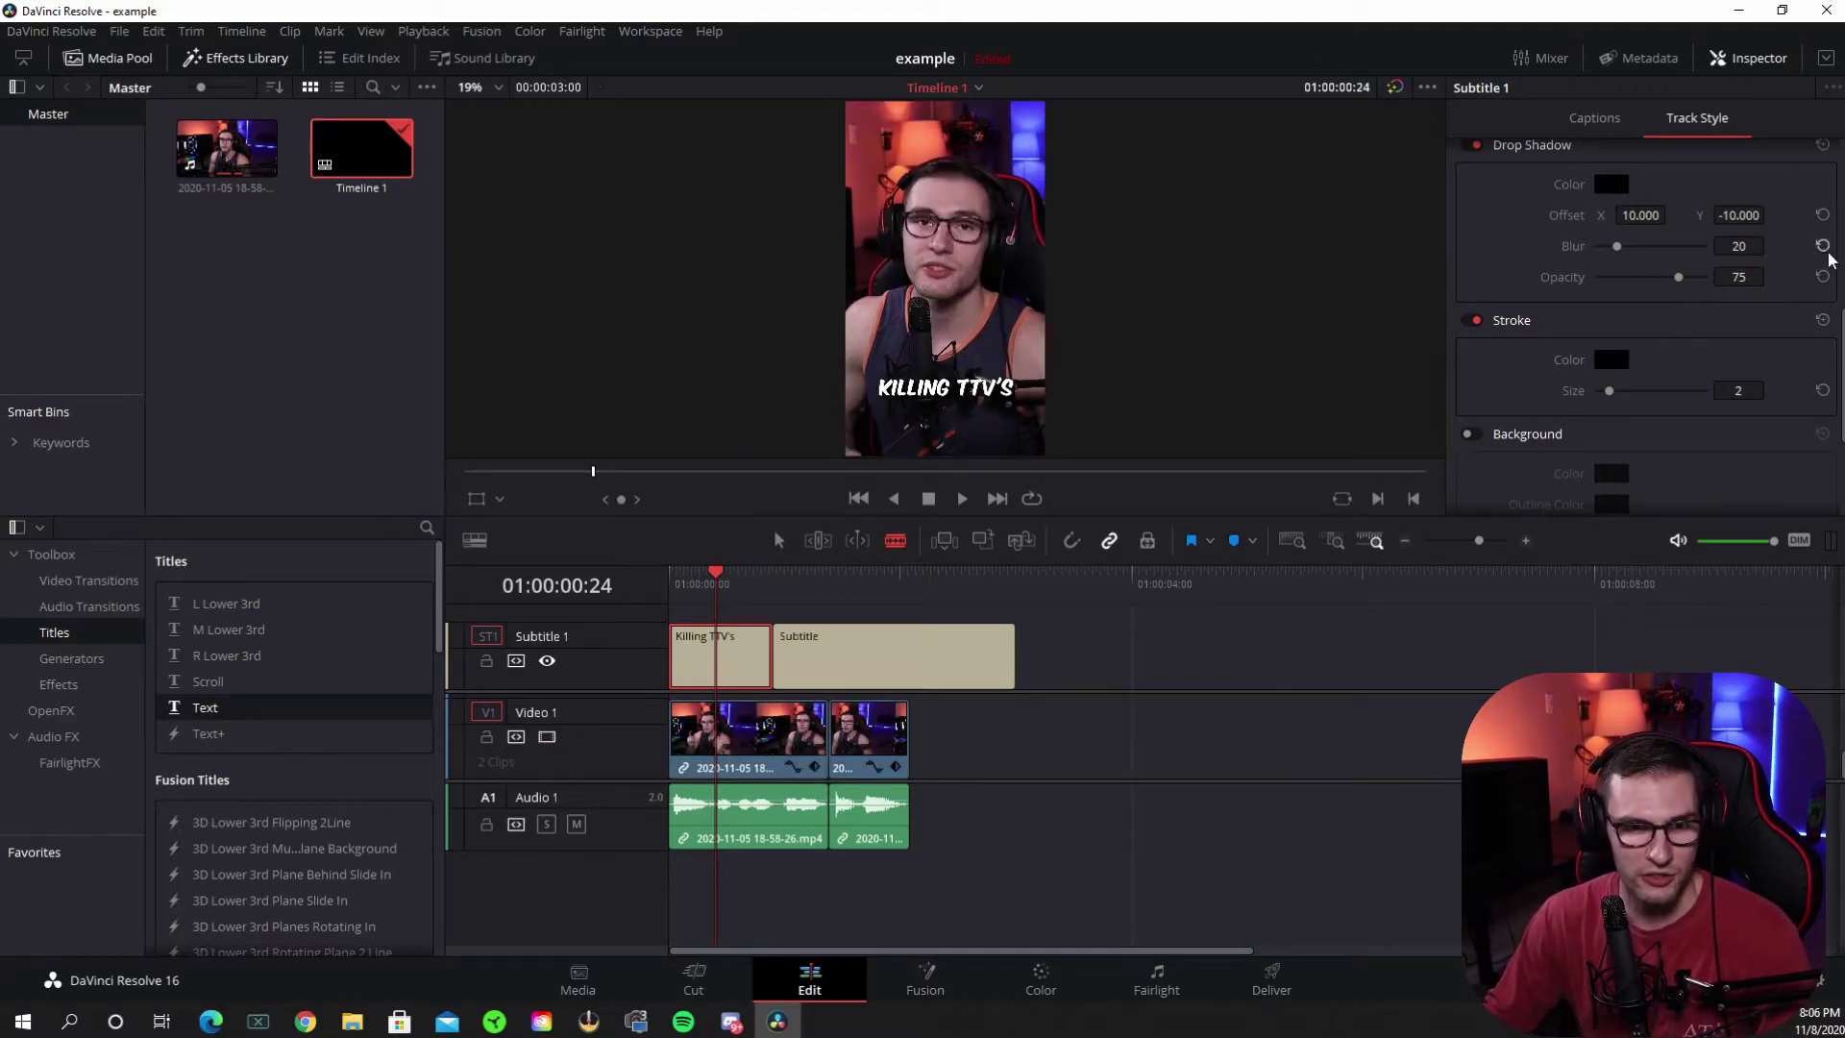
pyautogui.scroll(4, 1823, 240)
pyautogui.moveTo(1740, 355); pyautogui.dragTo(1788, 354)
# Add a Subtitle 2 track with a new Subtitle caption and move the playhead to 01:00:02:25
pyautogui.rightClick(647, 749)
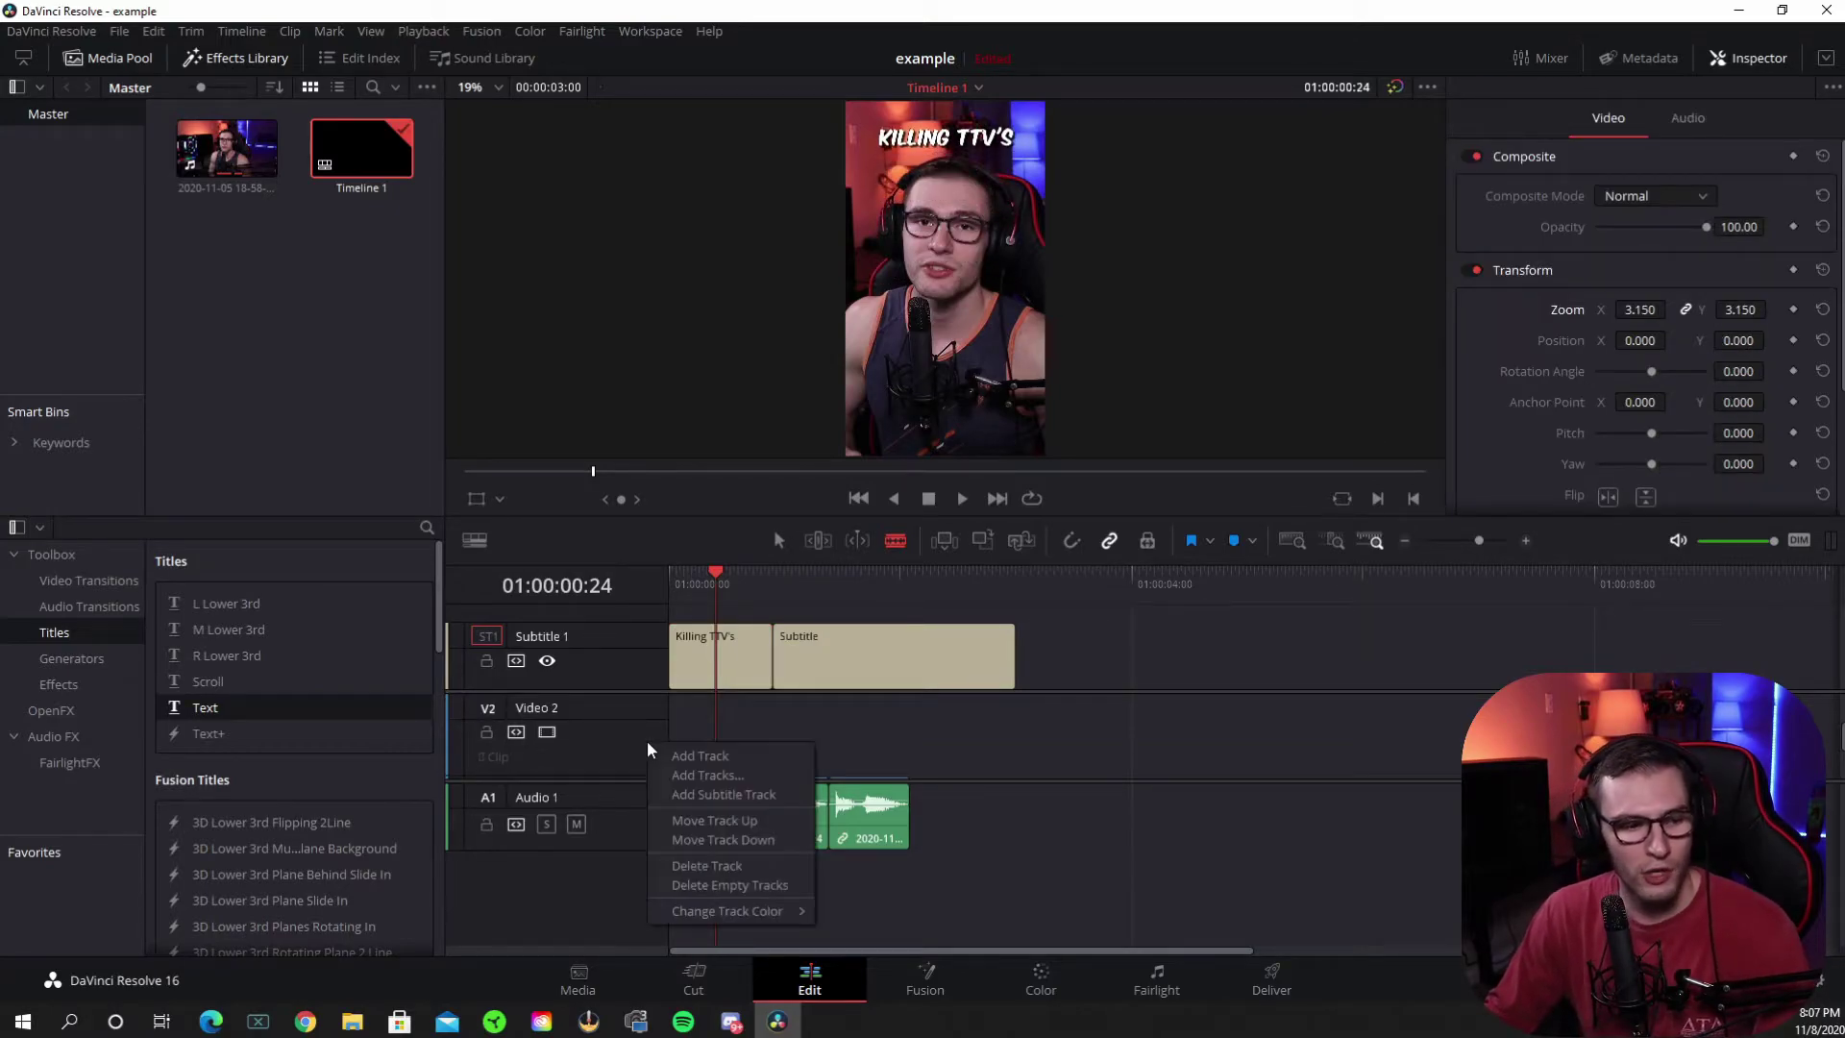
pyautogui.click(716, 794)
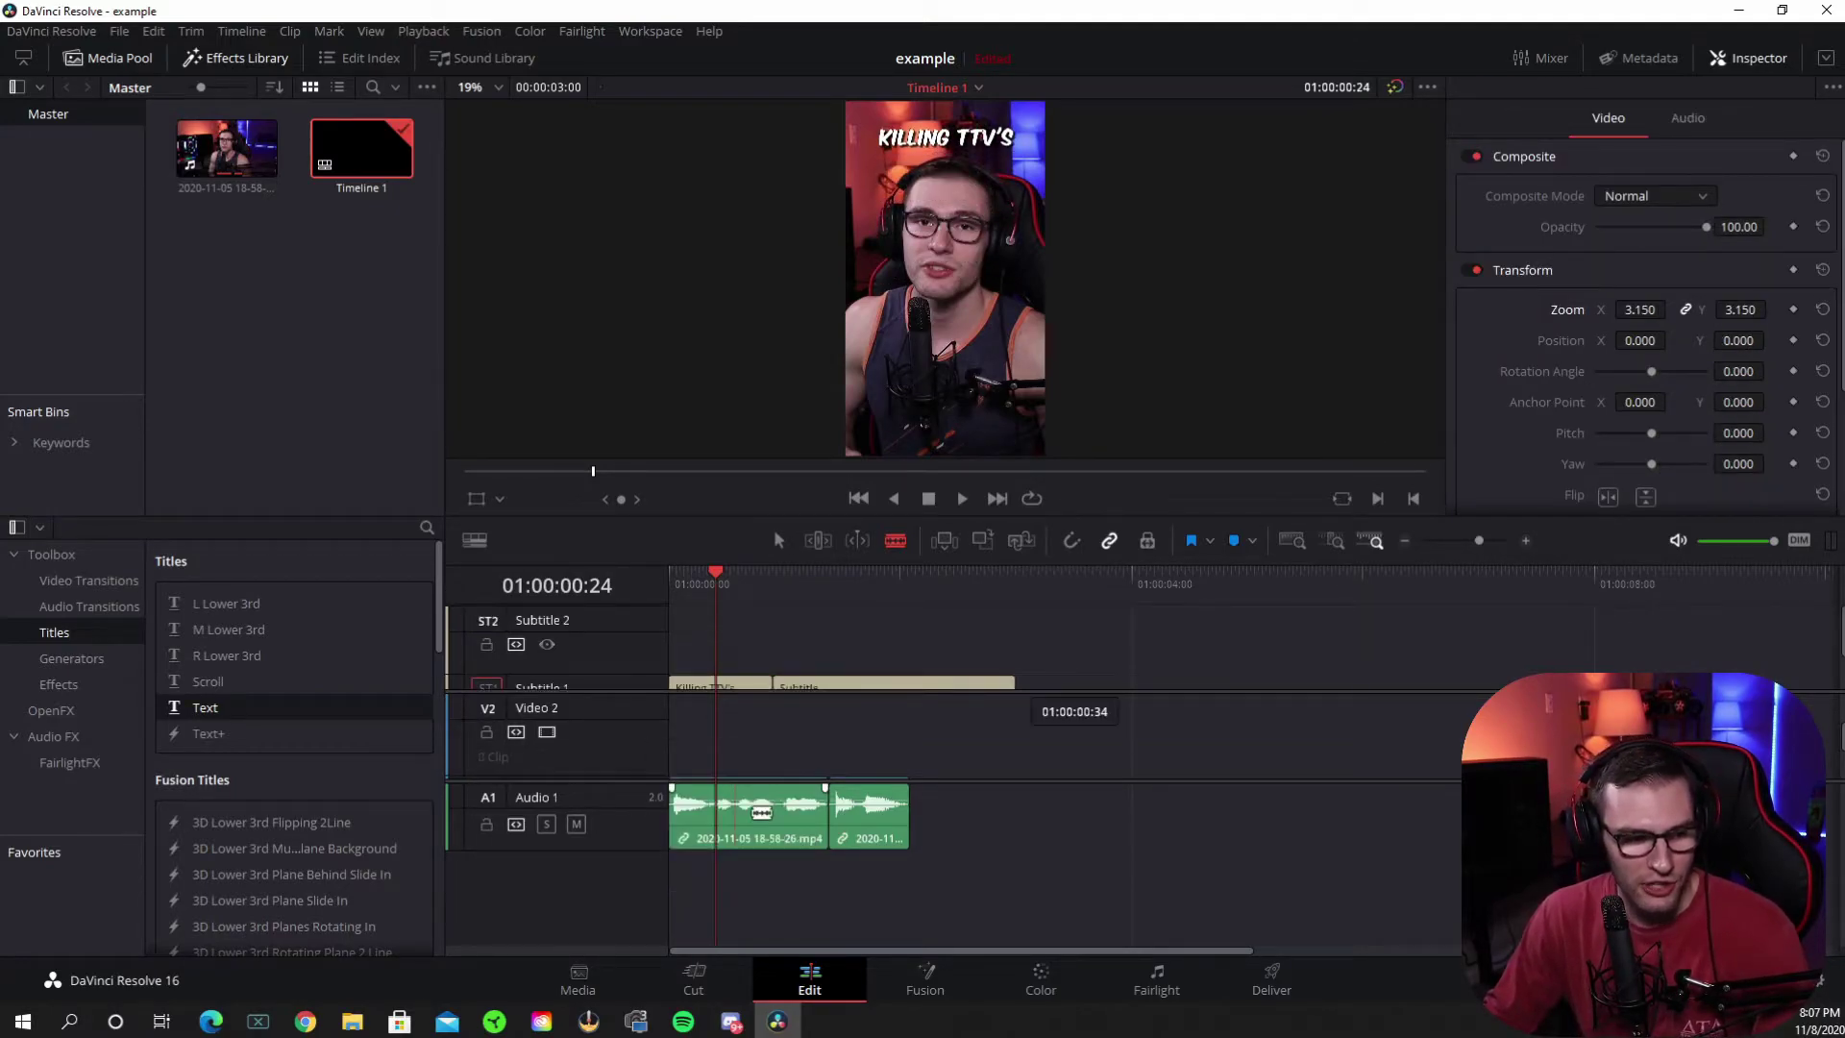
pyautogui.rightClick(689, 639)
pyautogui.click(728, 652)
pyautogui.moveTo(745, 577); pyautogui.dragTo(951, 588)
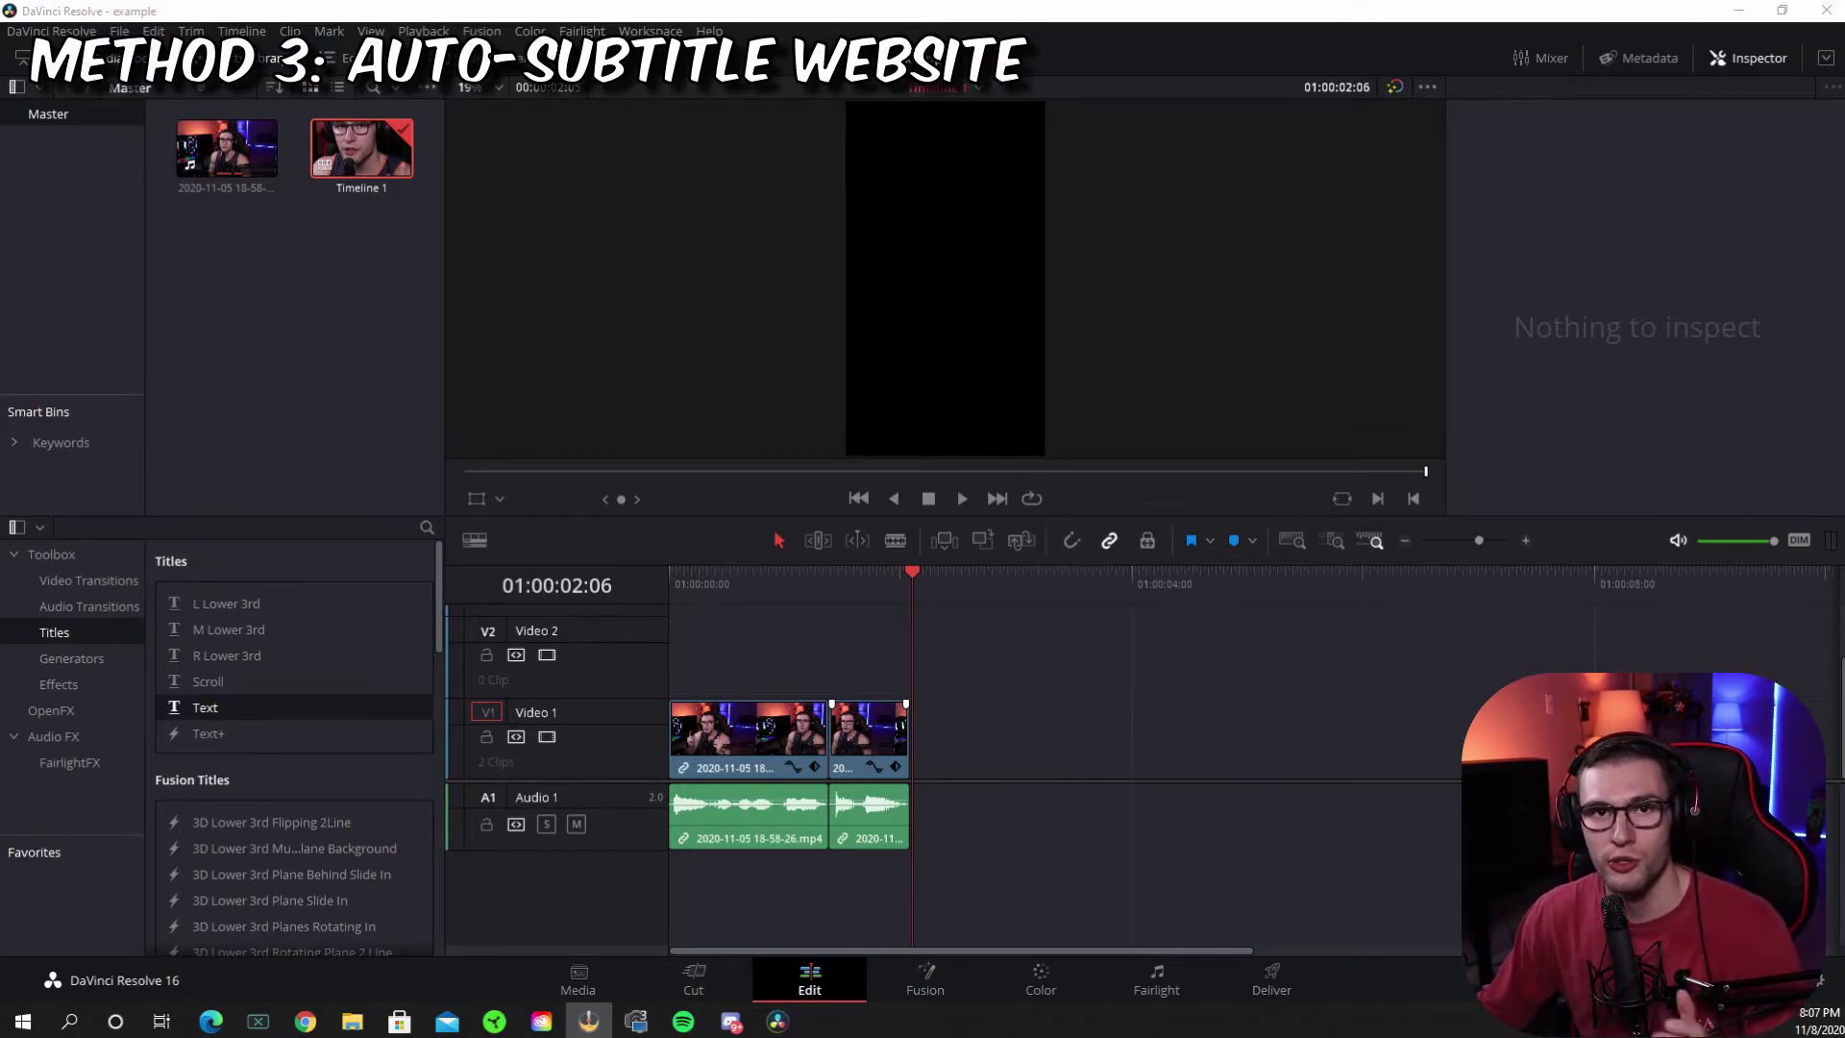
# On the Deliver page, set the render format to MP4
pyautogui.click(1273, 980)
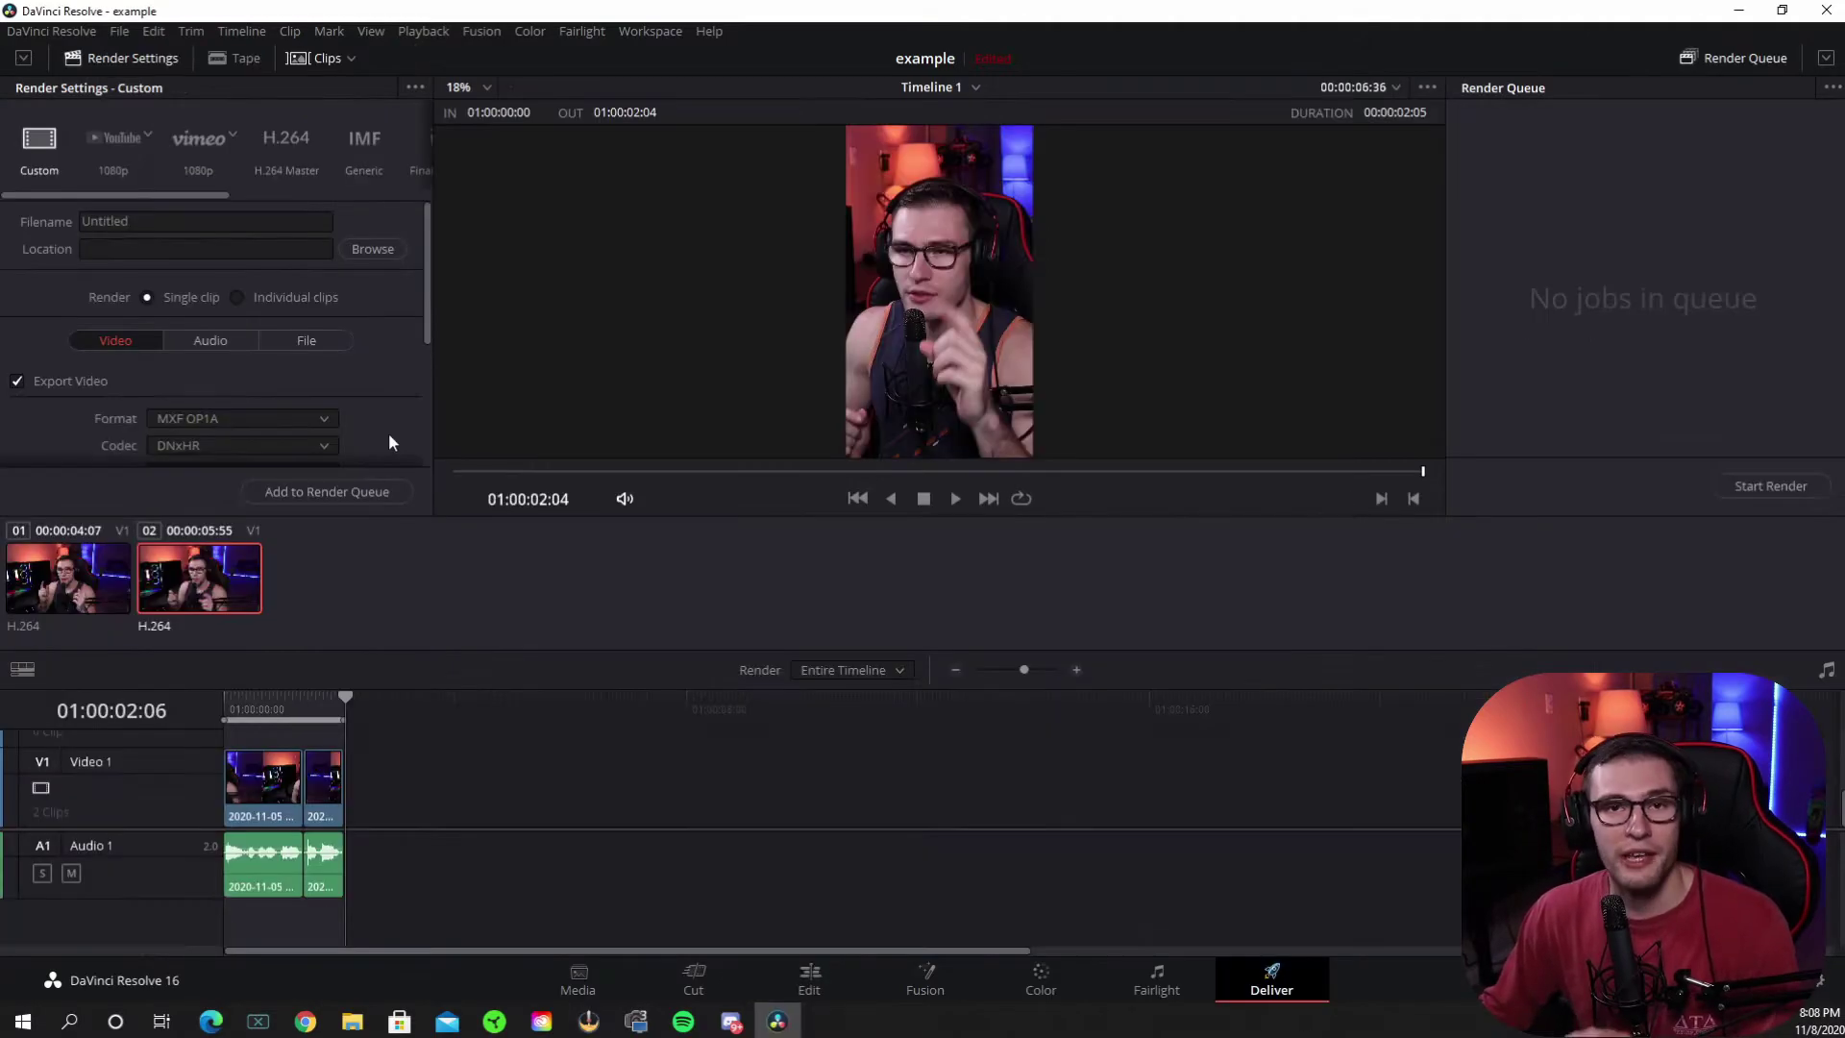
pyautogui.click(317, 420)
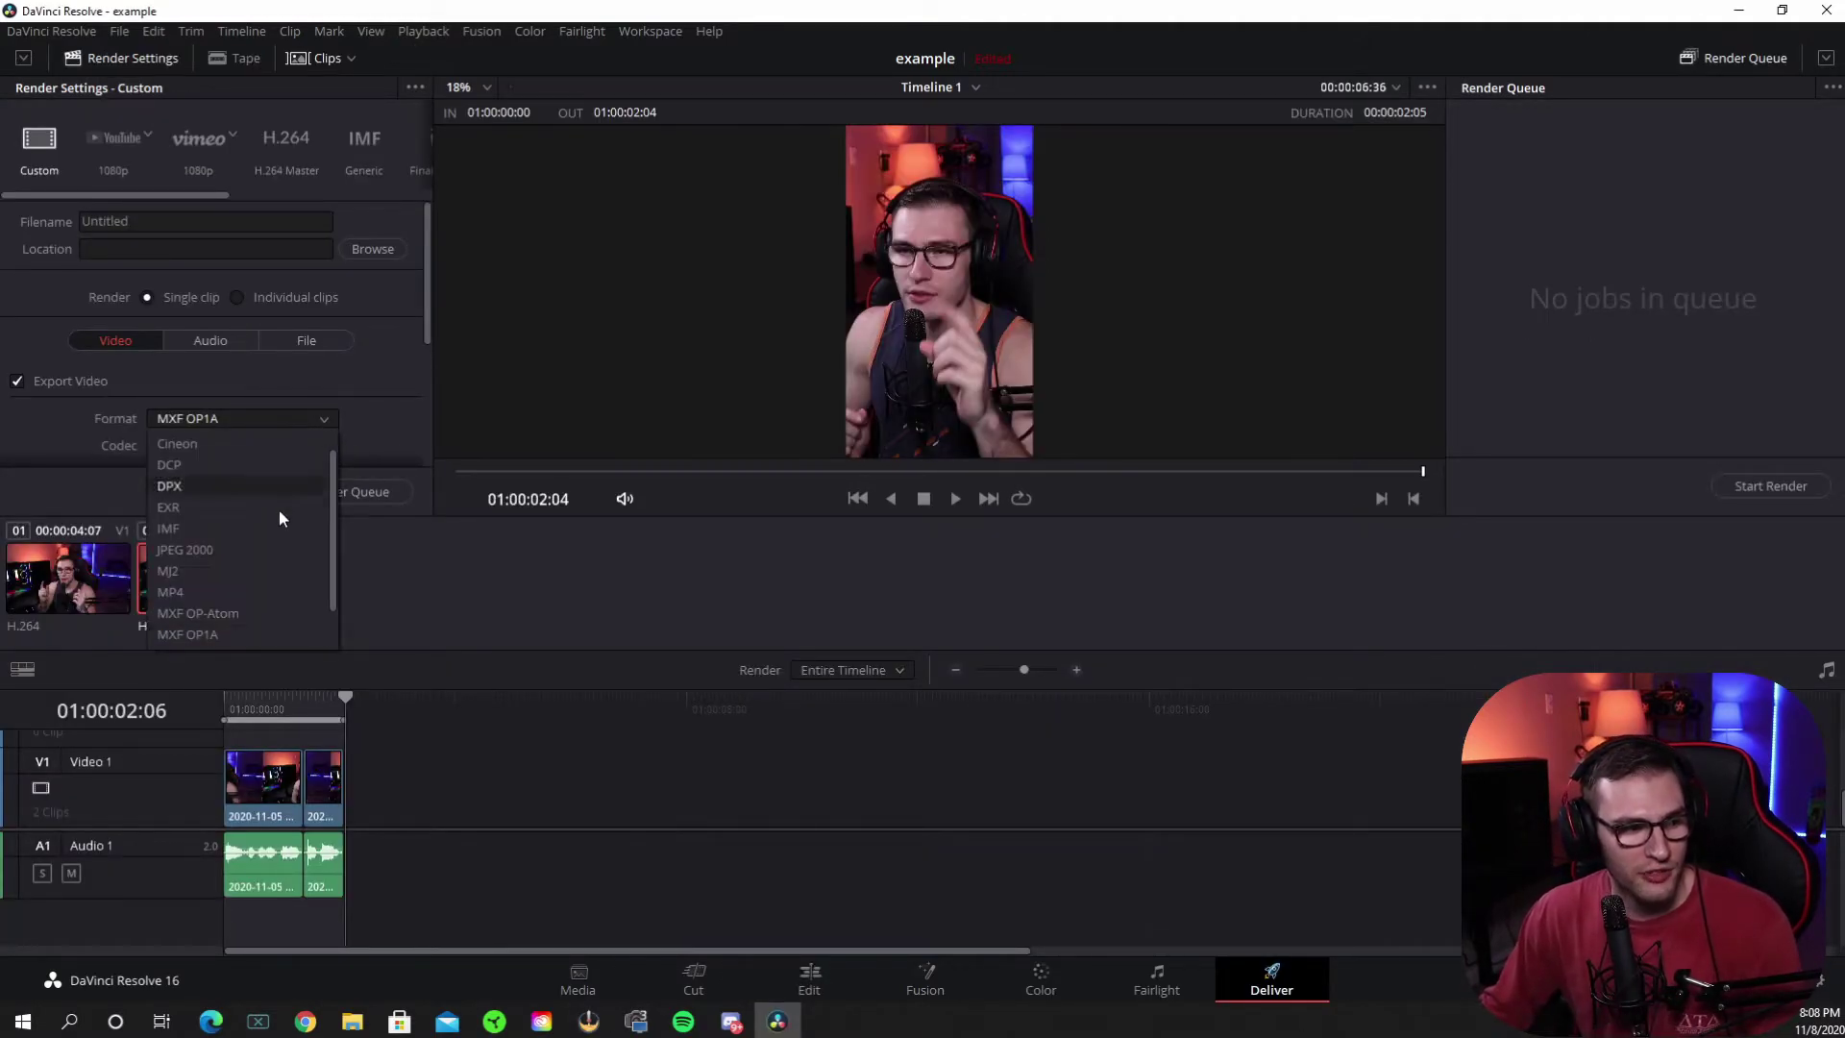
pyautogui.click(210, 592)
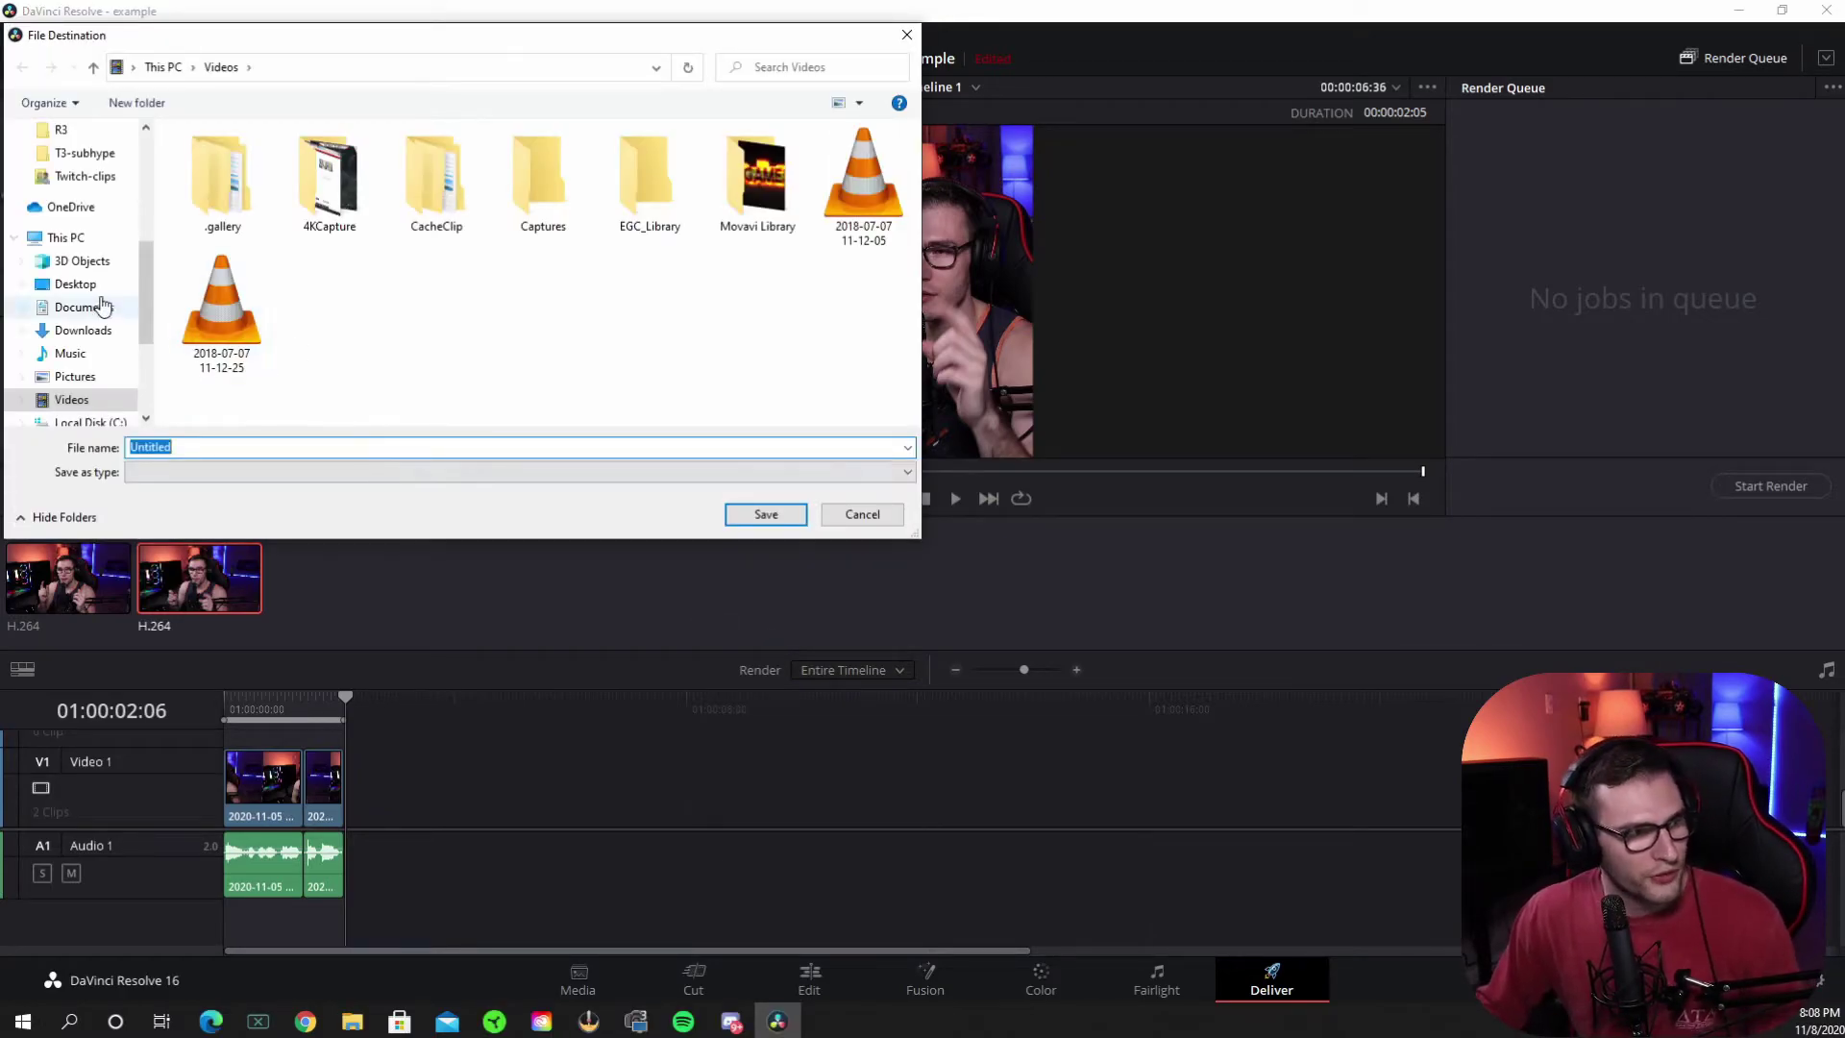
pyautogui.scroll(5, 103, 306)
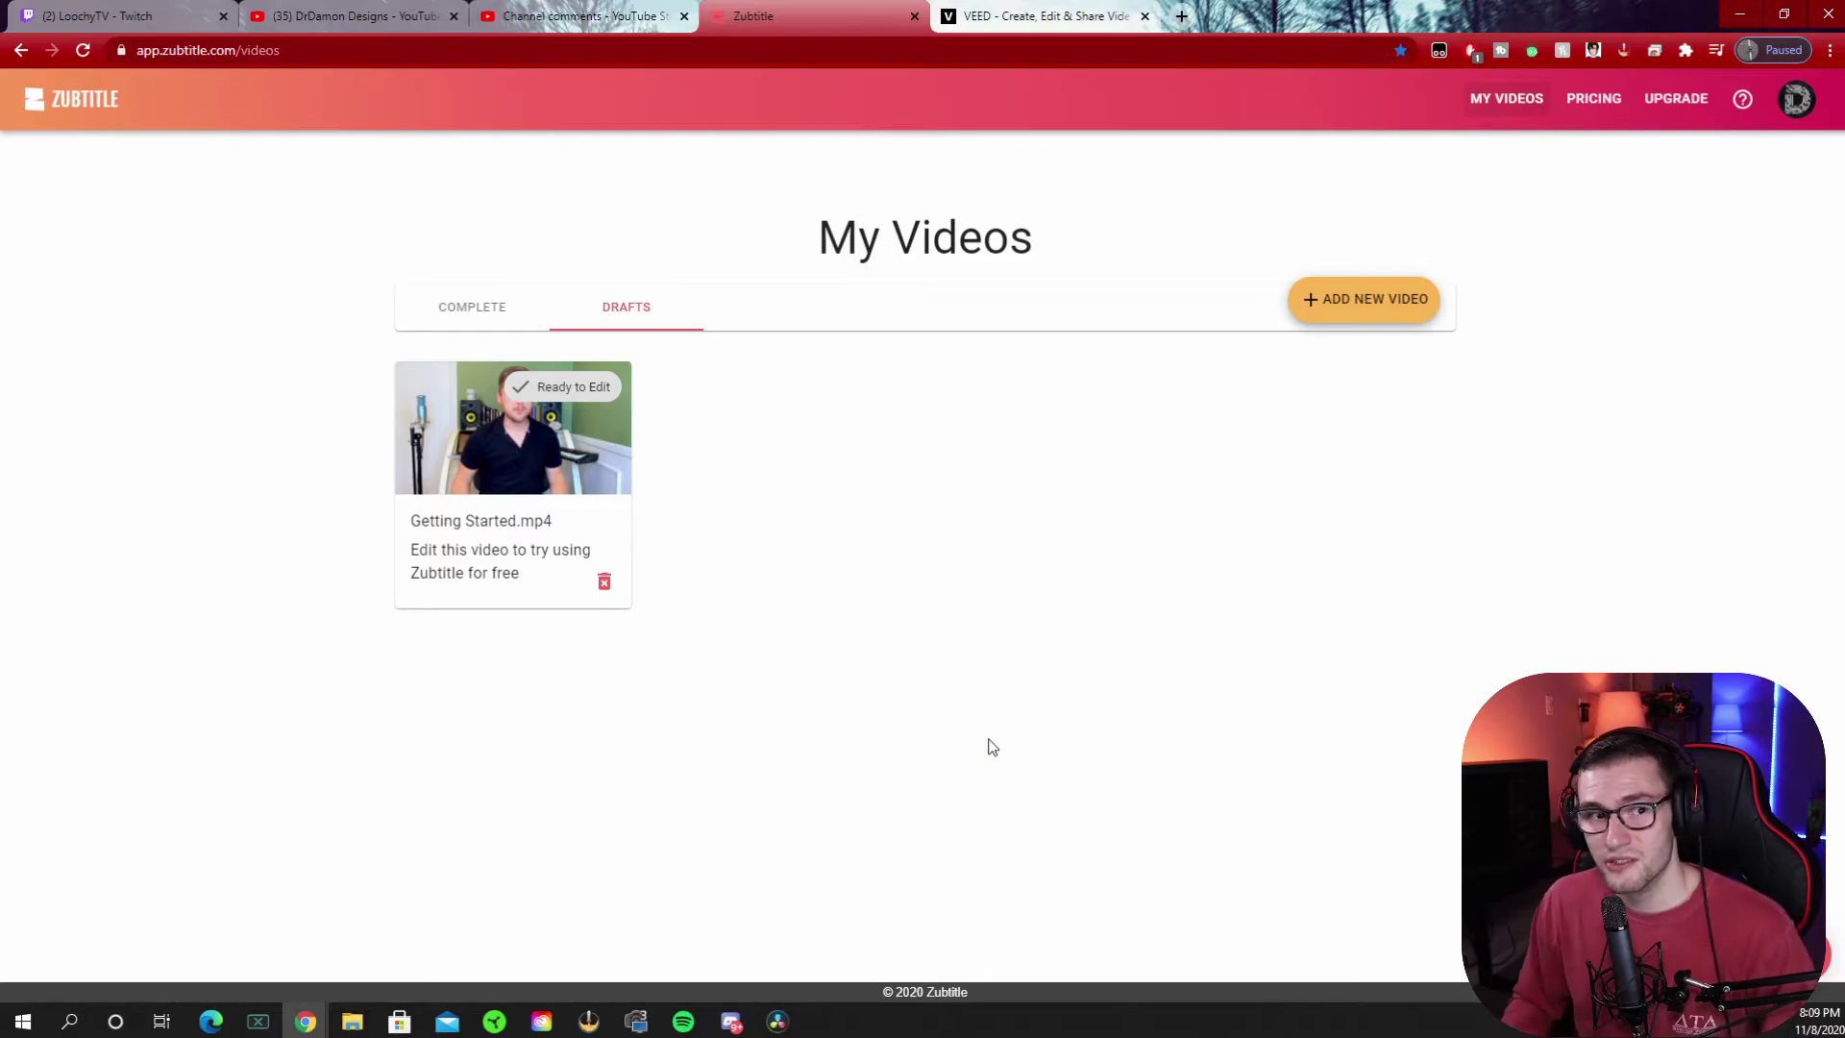
# Try uploading a new video file in Zubtitle, then move over to the VEED tab
pyautogui.click(1311, 303)
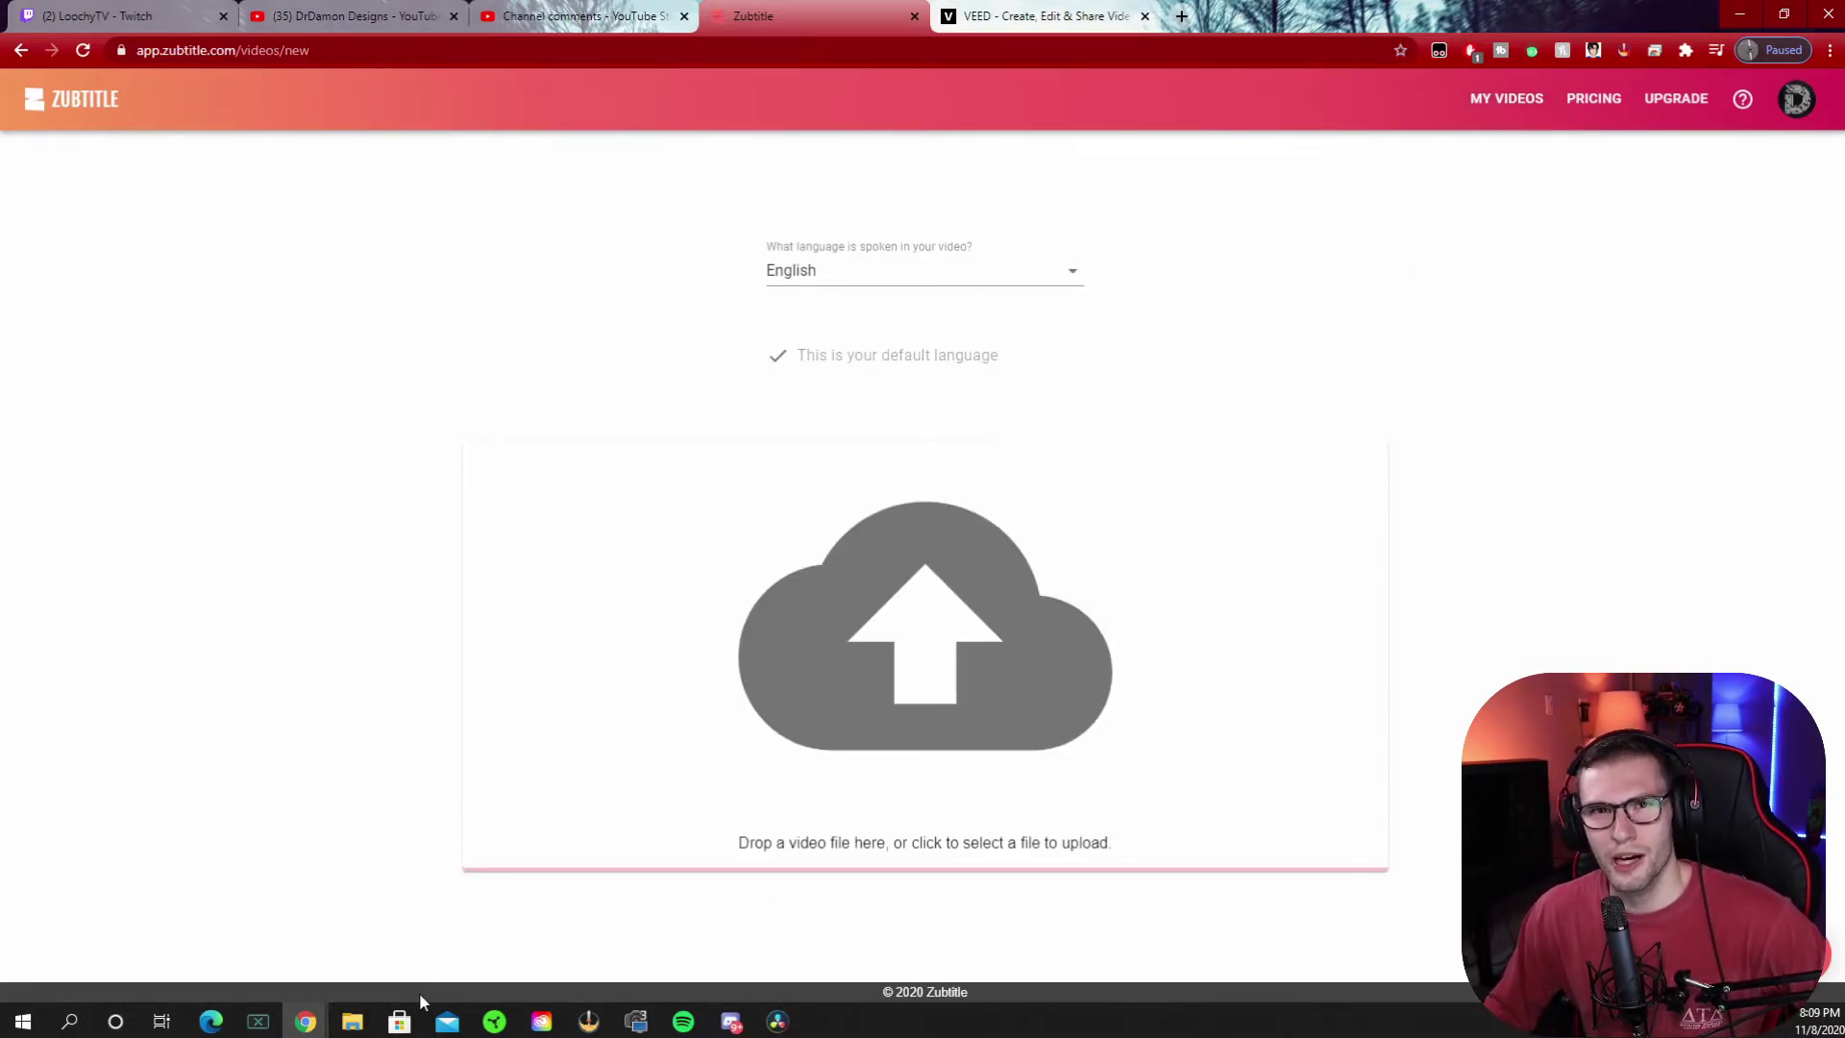
pyautogui.click(352, 1020)
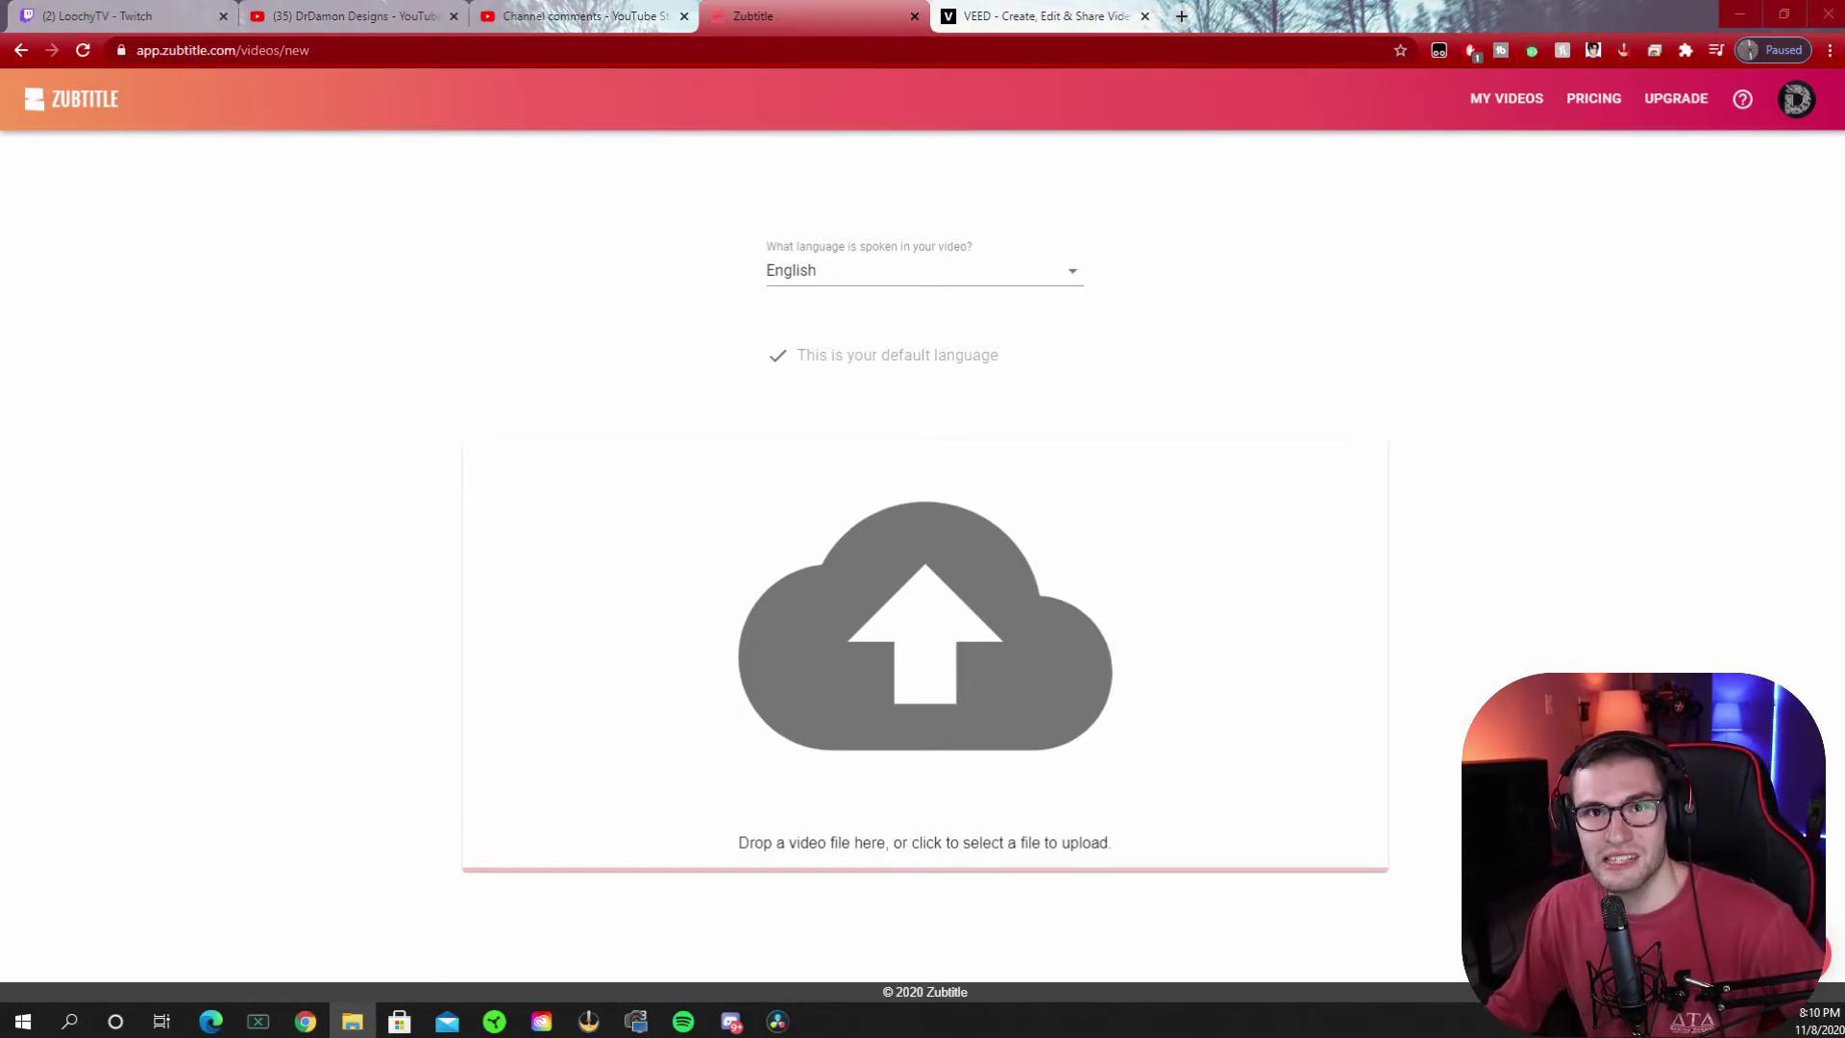
pyautogui.click(890, 739)
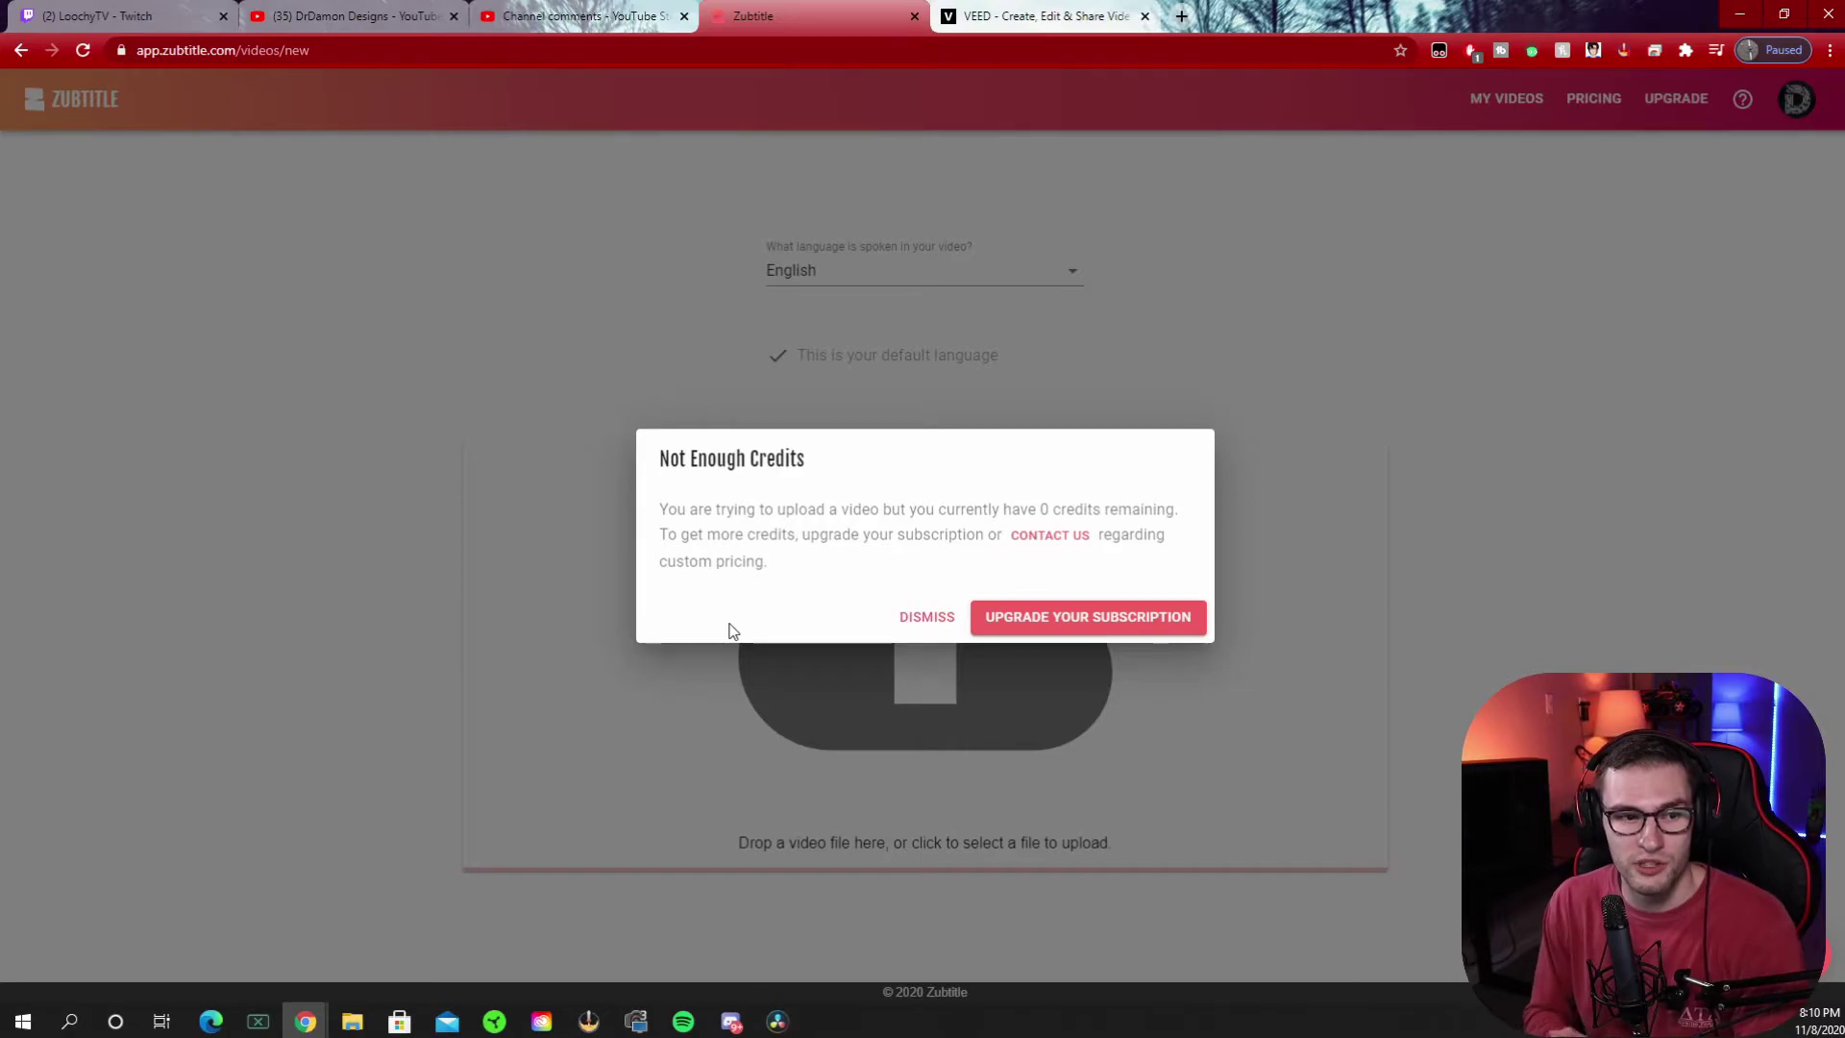
pyautogui.hotkey('ctrl', 'Tab')
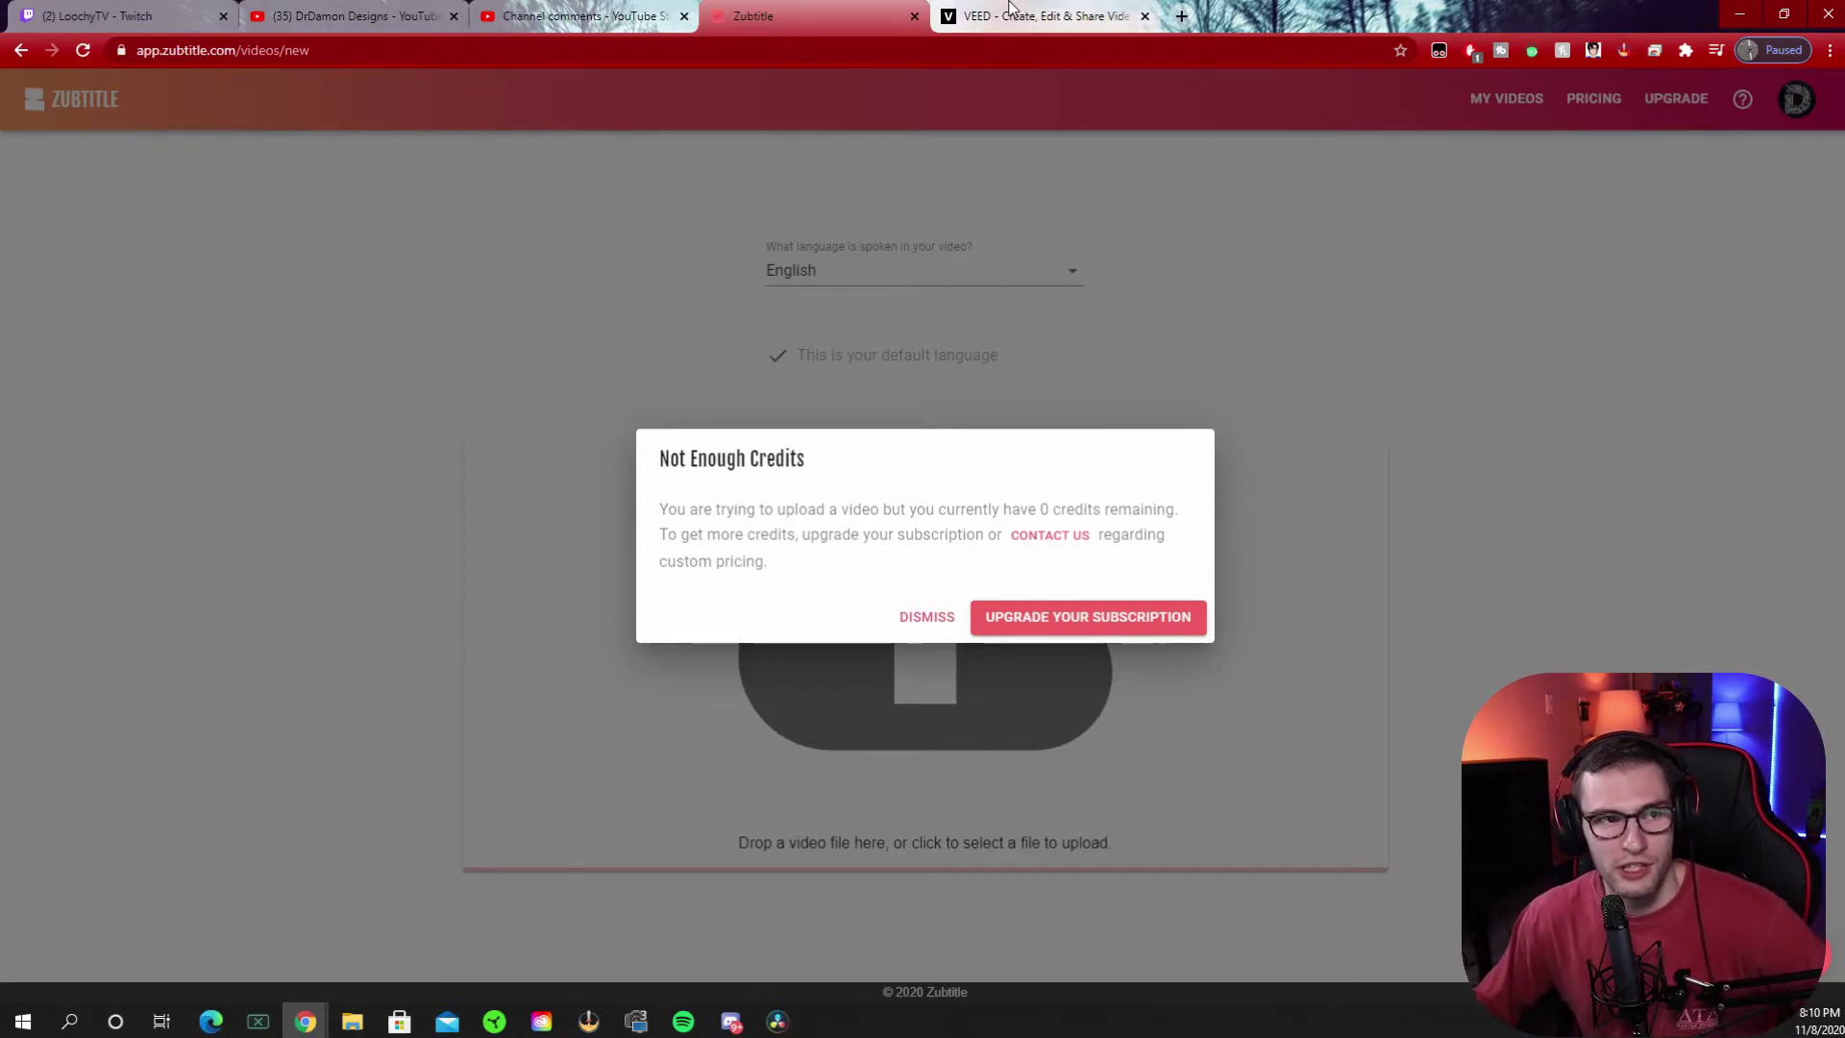
# Start a VEED project with the video and auto-generate English (US) subtitles: 'killing TTV streamers part 1'
pyautogui.click(1730, 144)
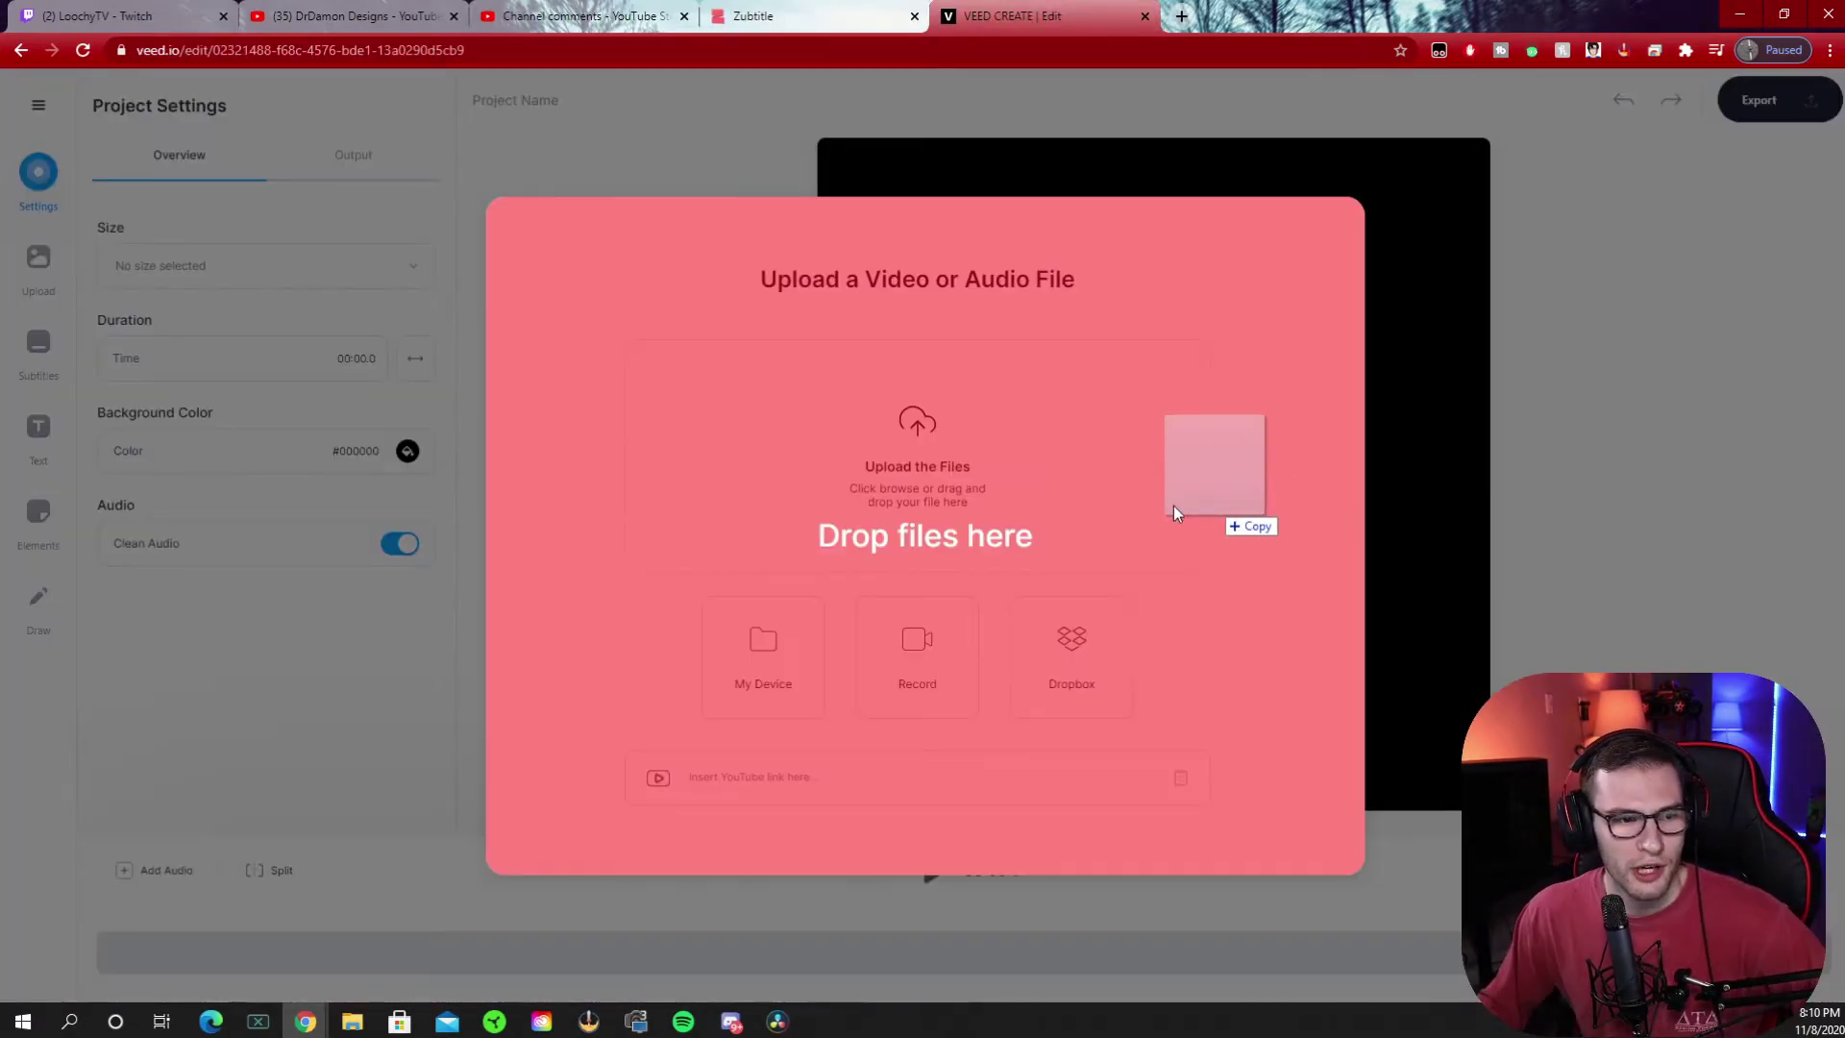
pyautogui.moveTo(1194, 474); pyautogui.dragTo(971, 506)
pyautogui.click(21, 346)
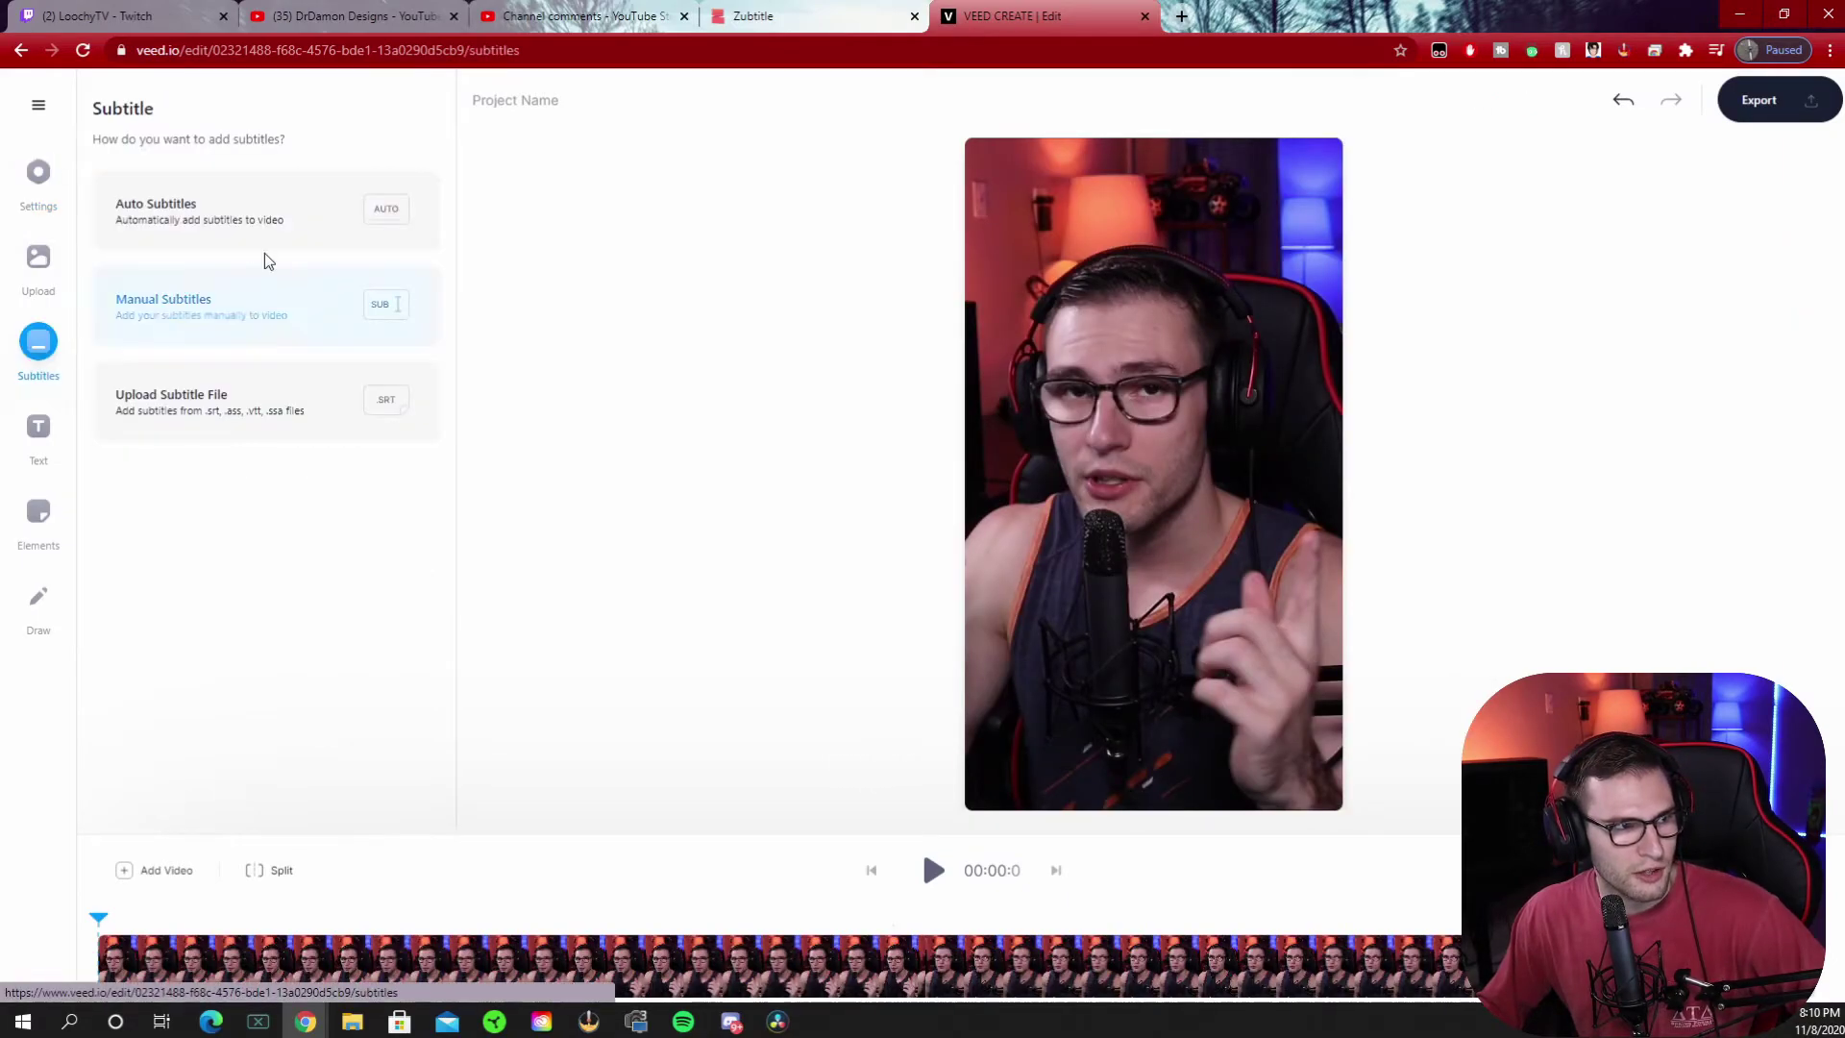
pyautogui.click(382, 221)
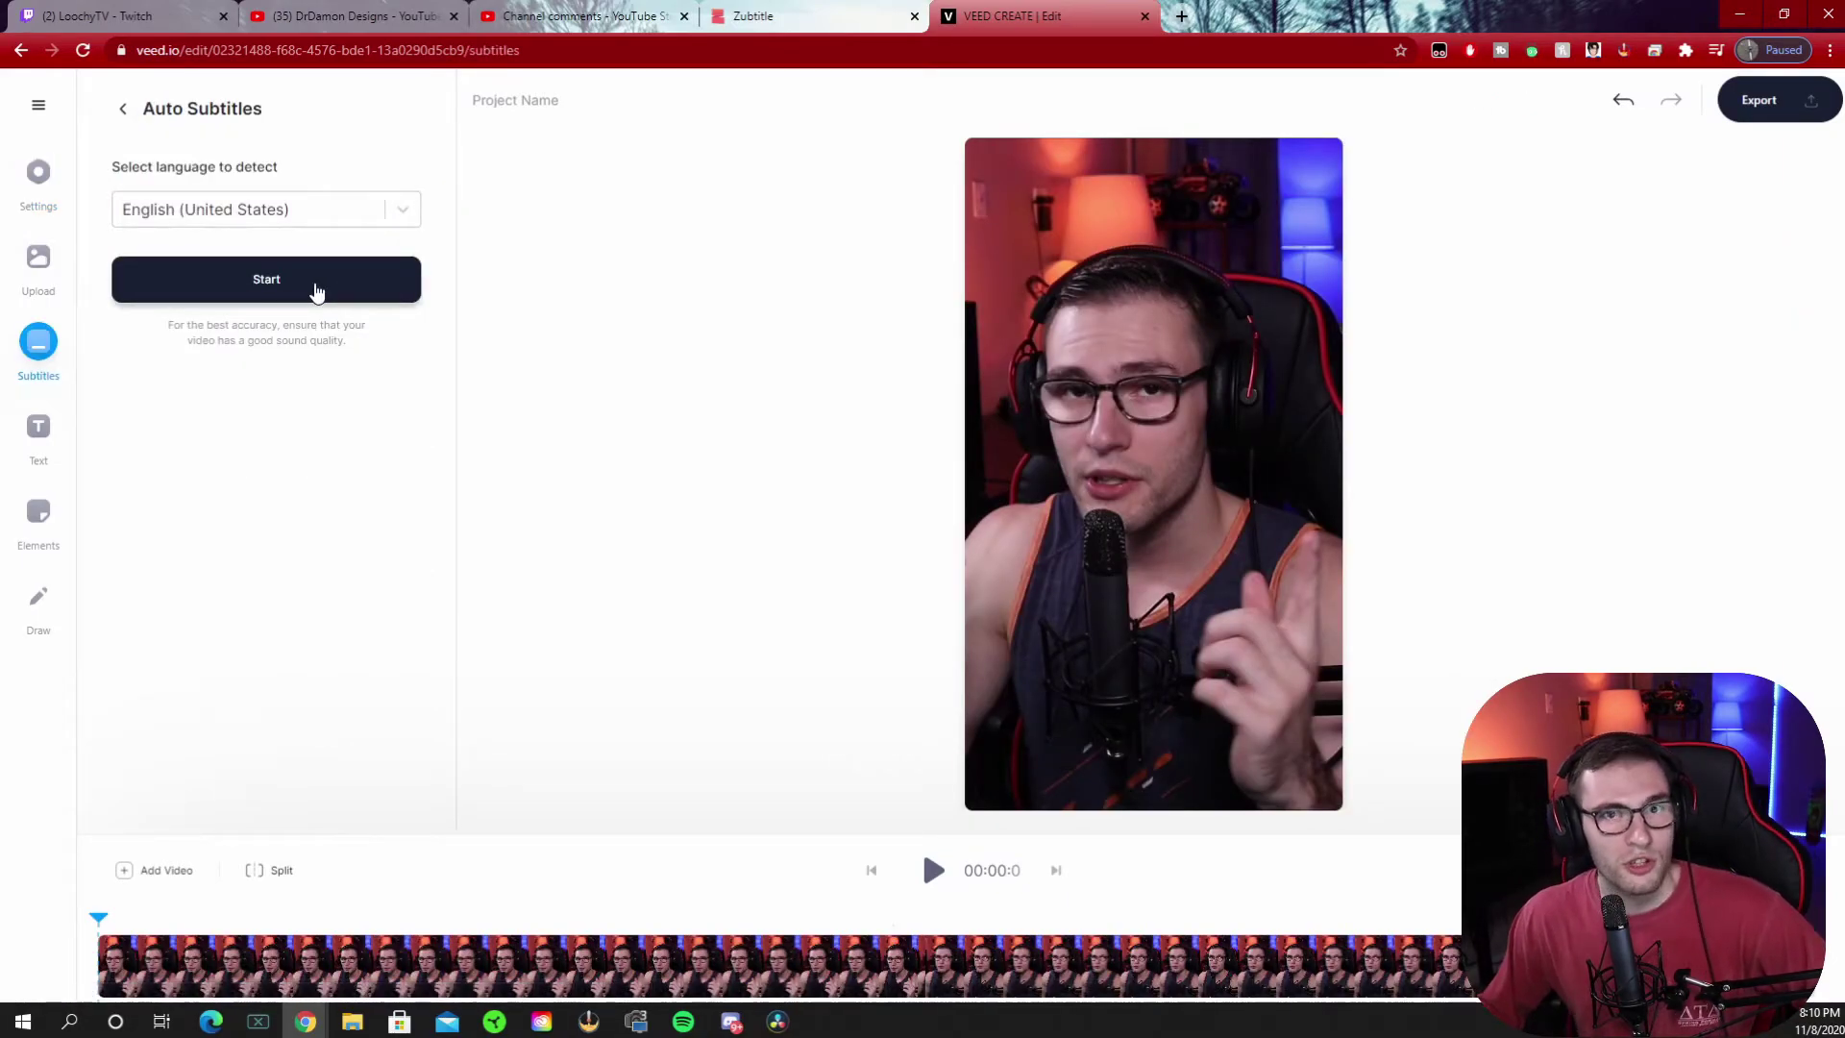
pyautogui.click(317, 290)
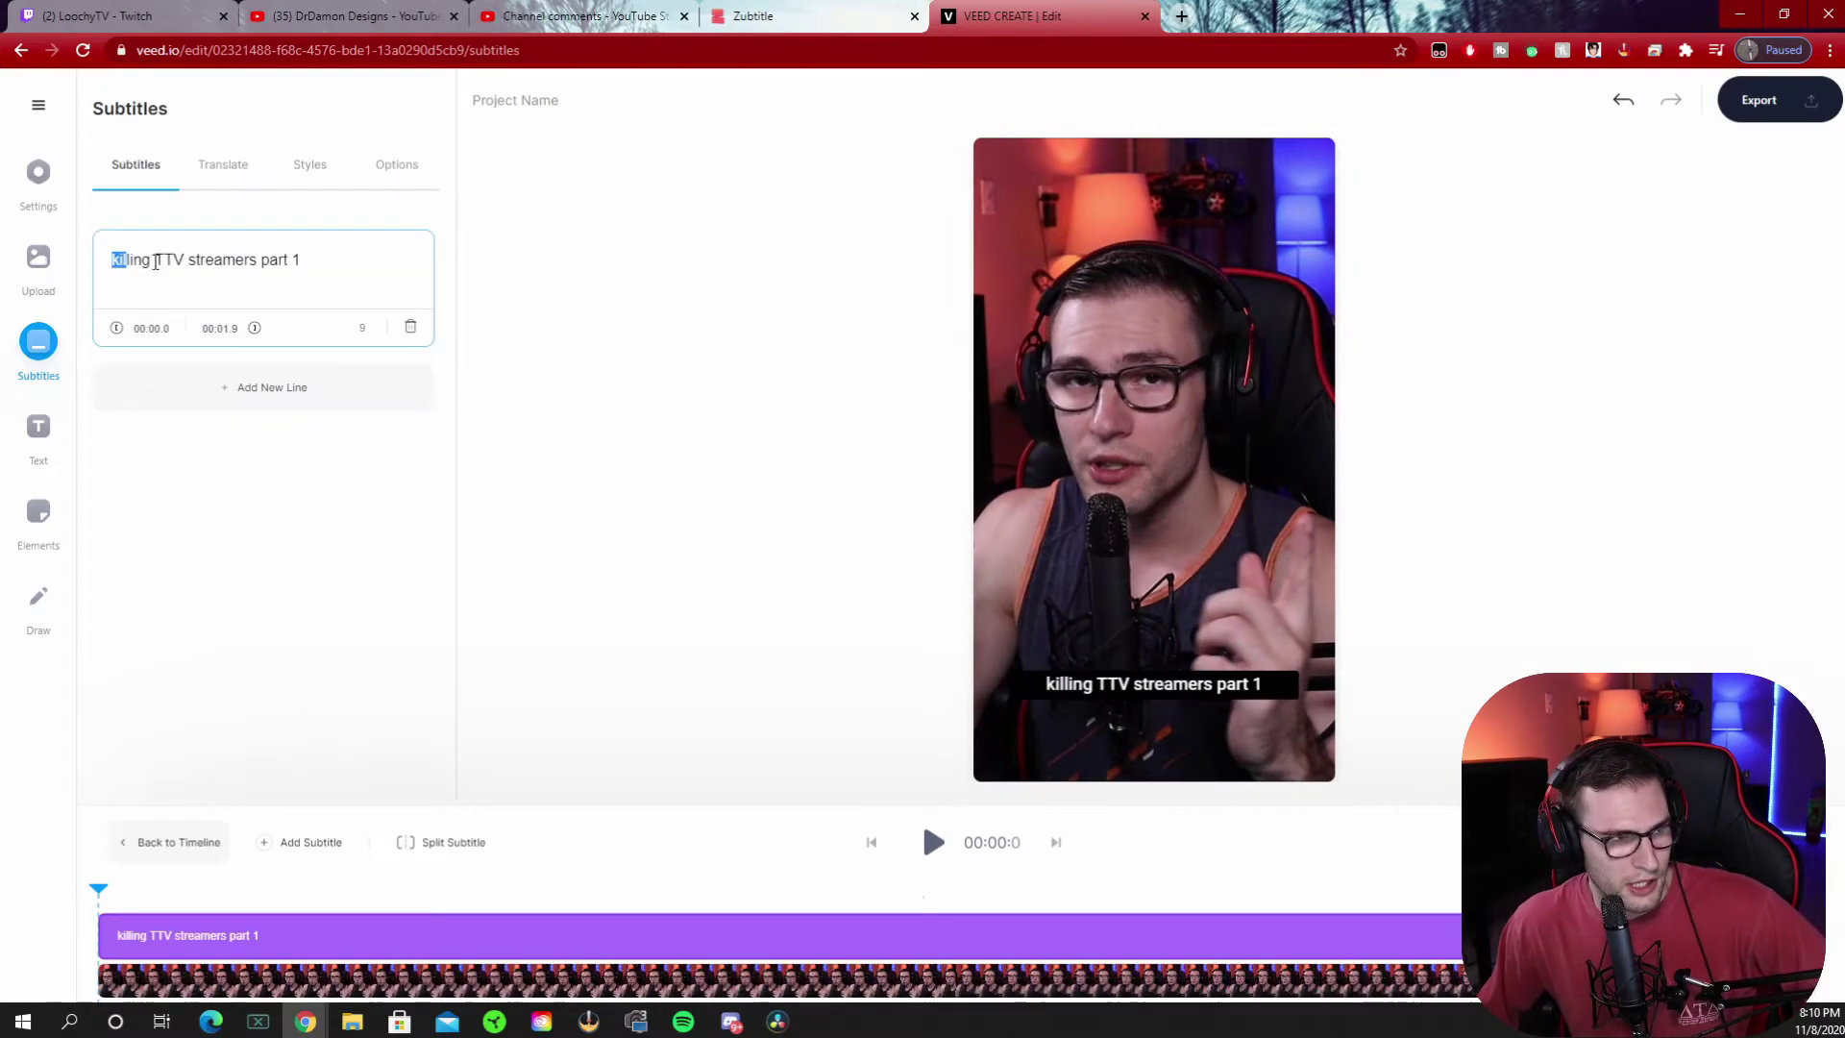
pyautogui.moveTo(111, 260); pyautogui.dragTo(349, 261)
pyautogui.click(349, 262)
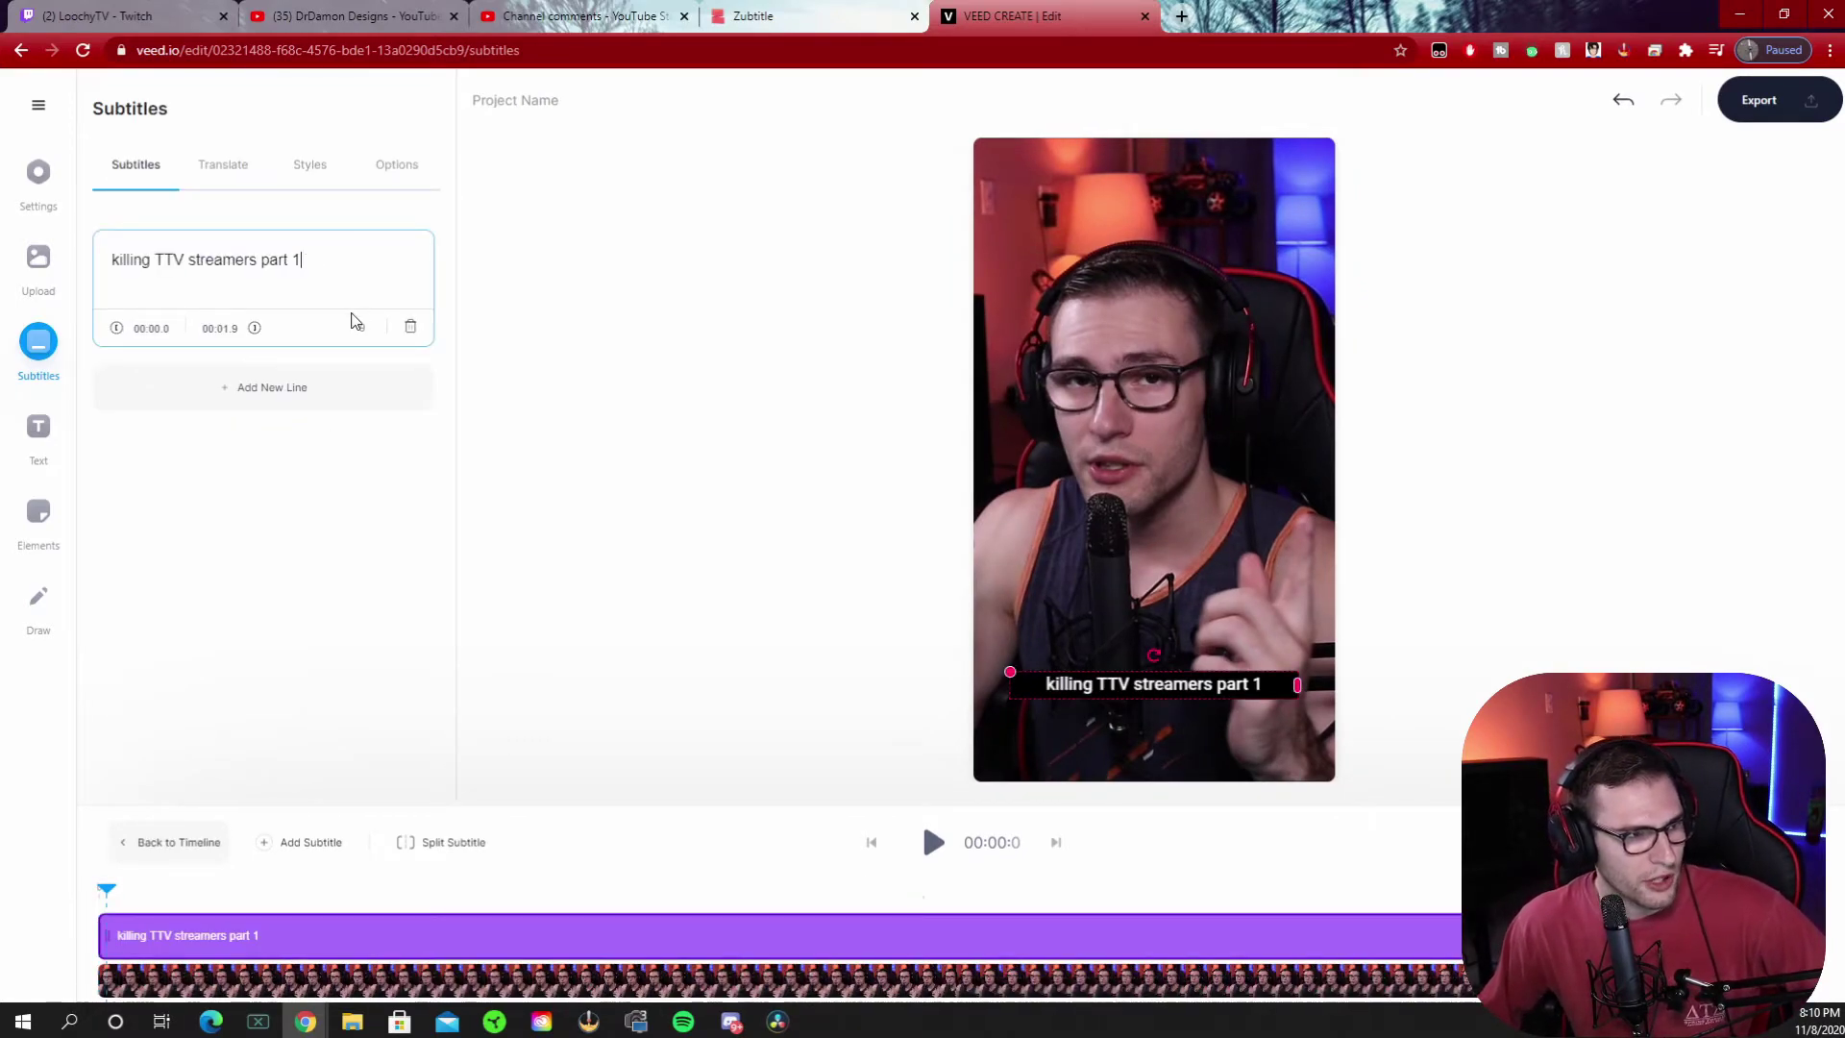
# Set the VEED subtitle font to Arial Black in the styling options
pyautogui.click(239, 187)
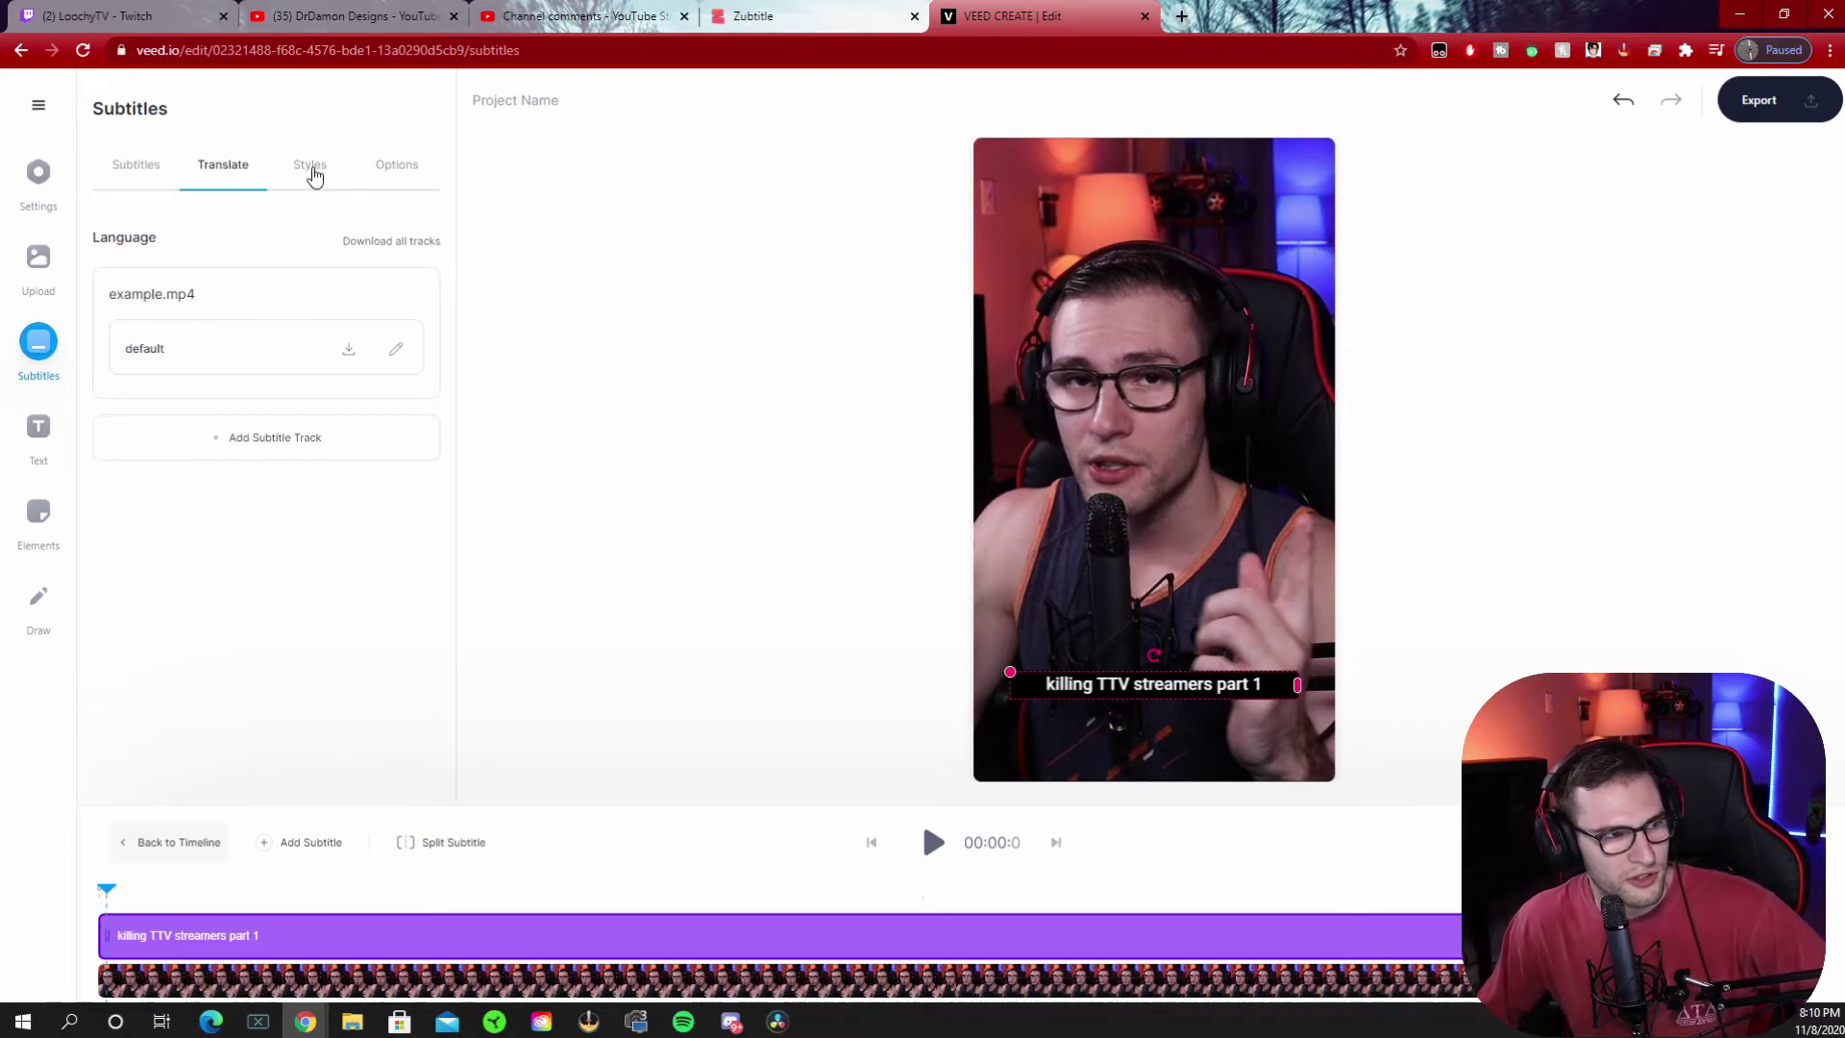
pyautogui.click(311, 169)
pyautogui.click(172, 694)
pyautogui.scroll(-3, 288, 663)
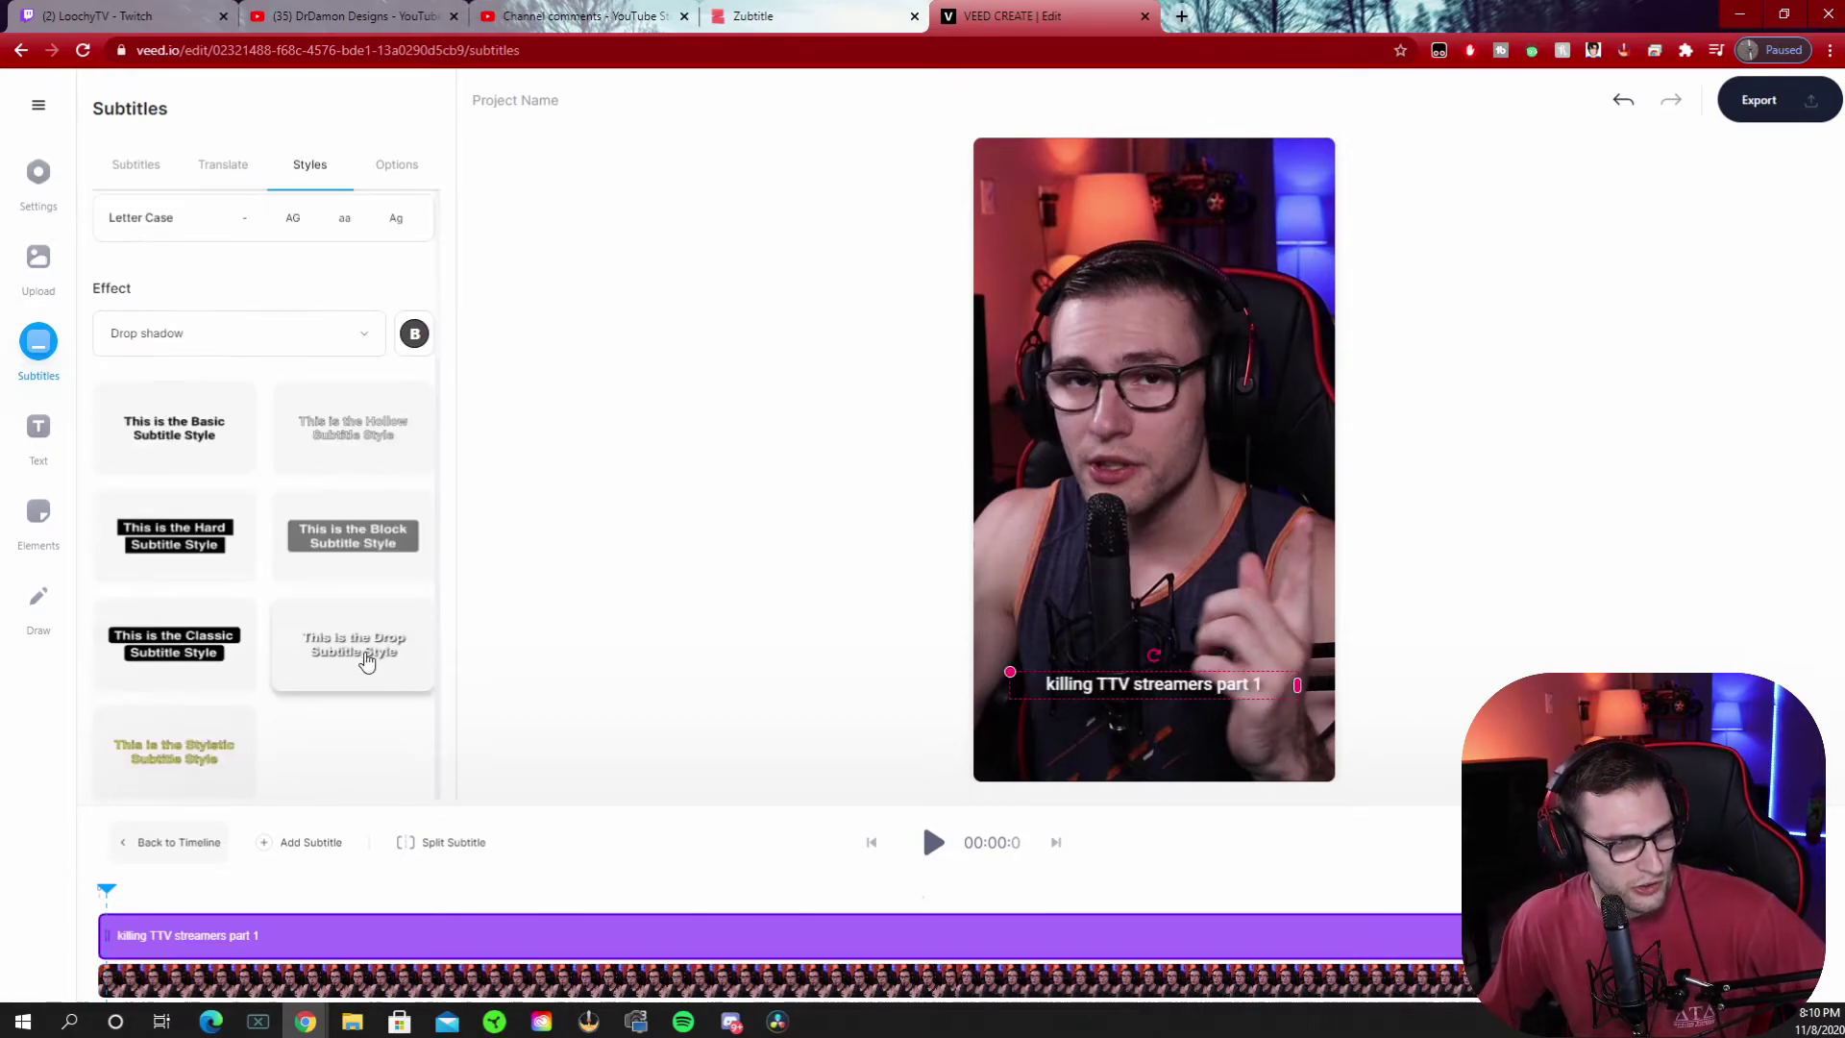
pyautogui.scroll(3, 343, 486)
pyautogui.click(238, 279)
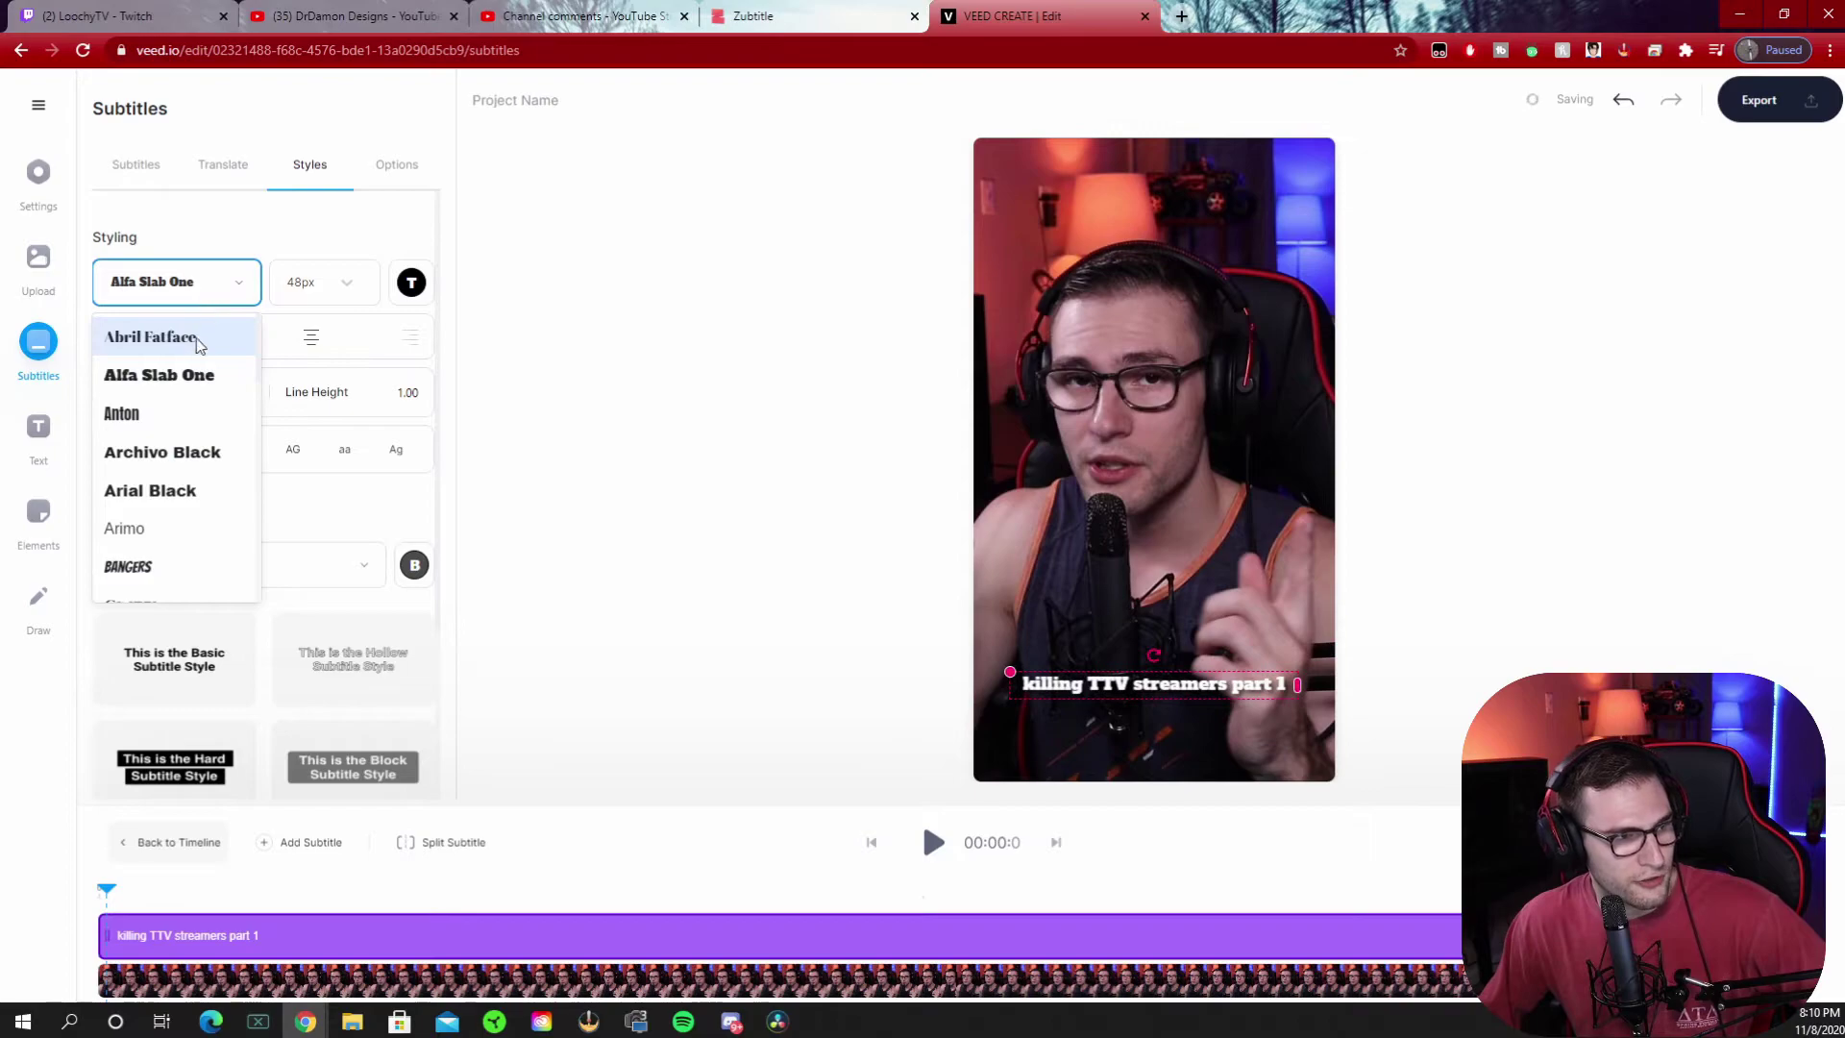
pyautogui.click(202, 490)
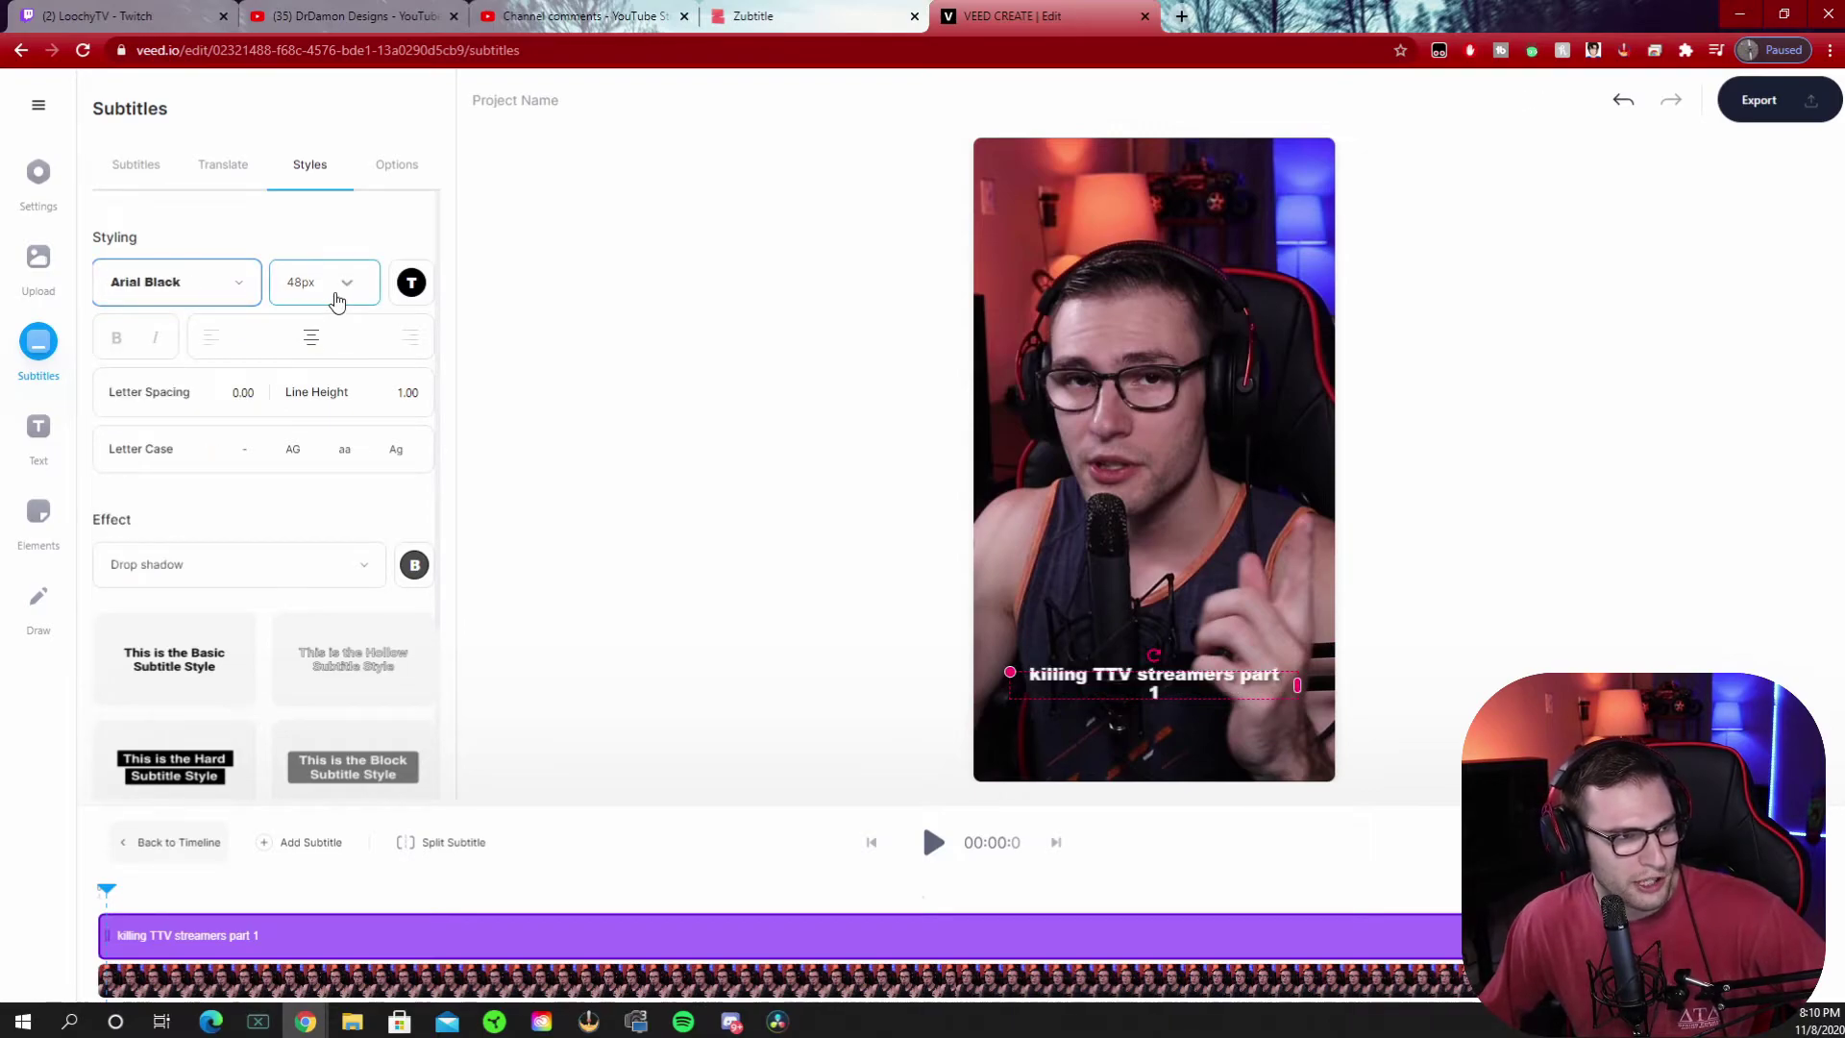
# Compare the Hollow, Block and Stylistic presets, then apply the Drop shadow subtitle style
pyautogui.scroll(-3, 327, 385)
pyautogui.click(308, 434)
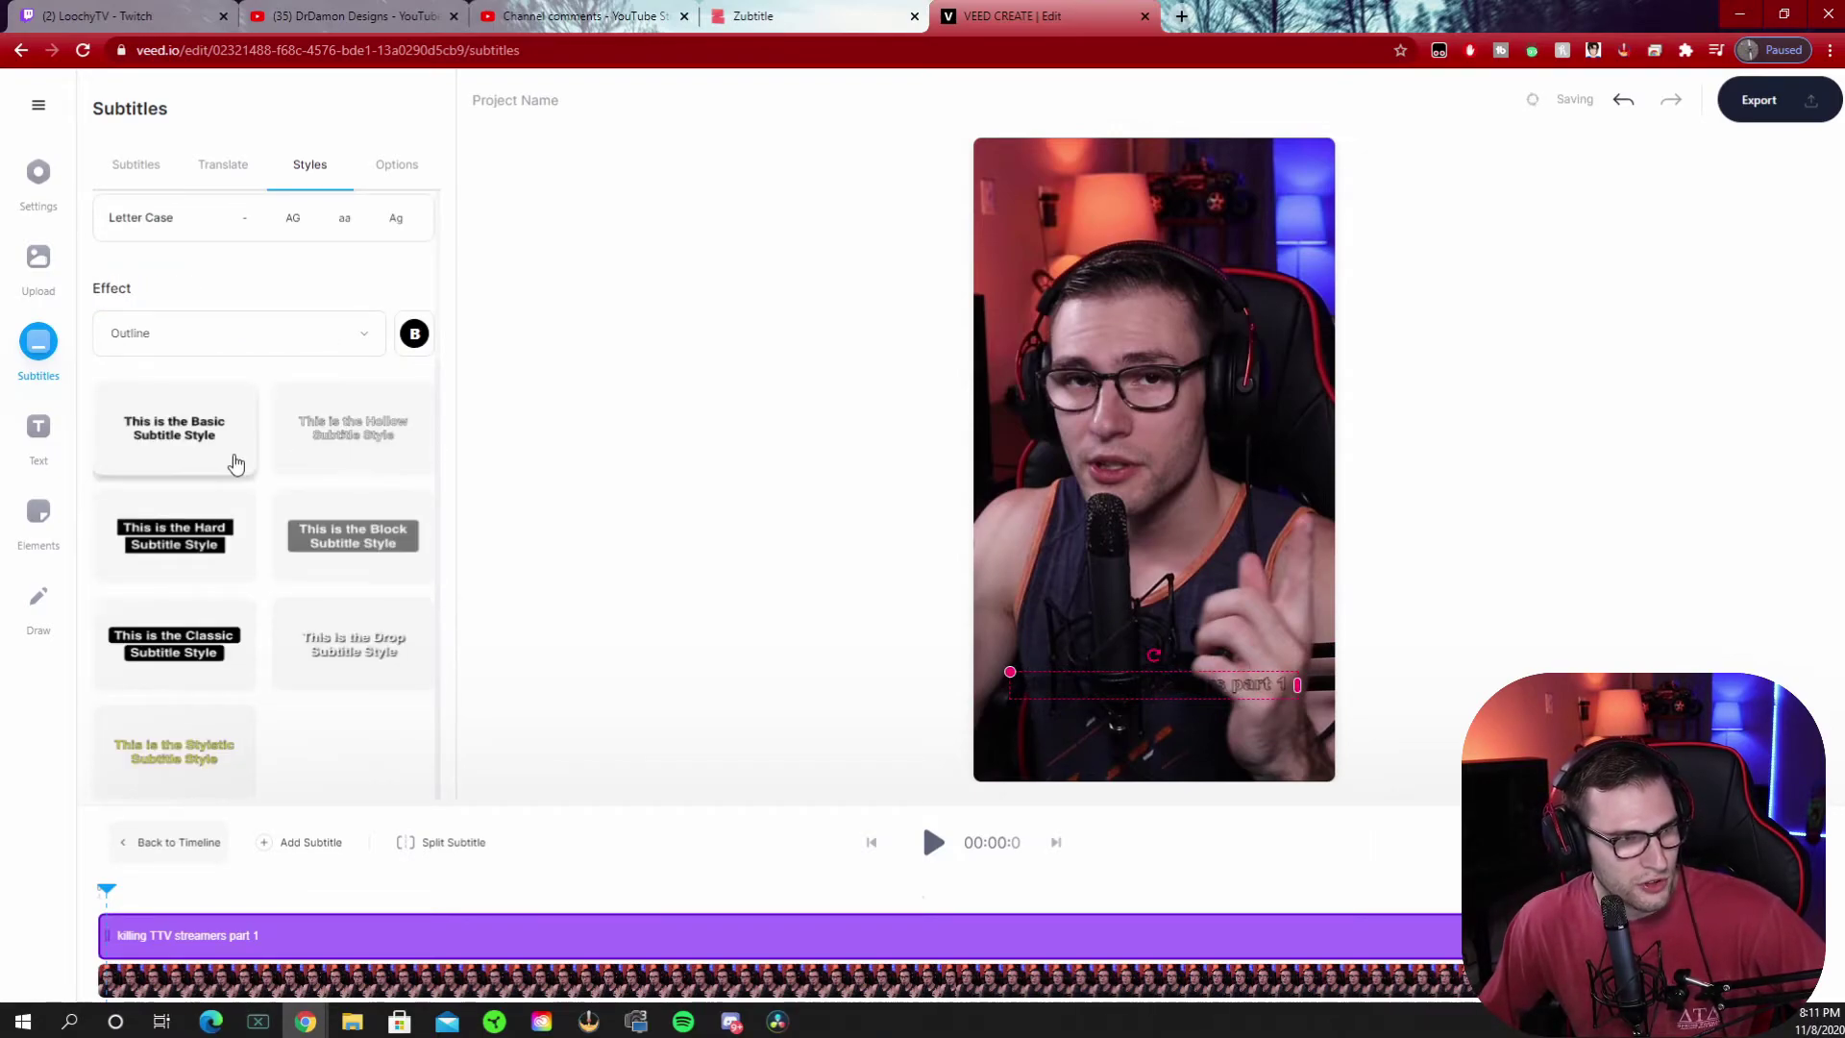
pyautogui.click(235, 461)
pyautogui.click(288, 535)
pyautogui.click(346, 645)
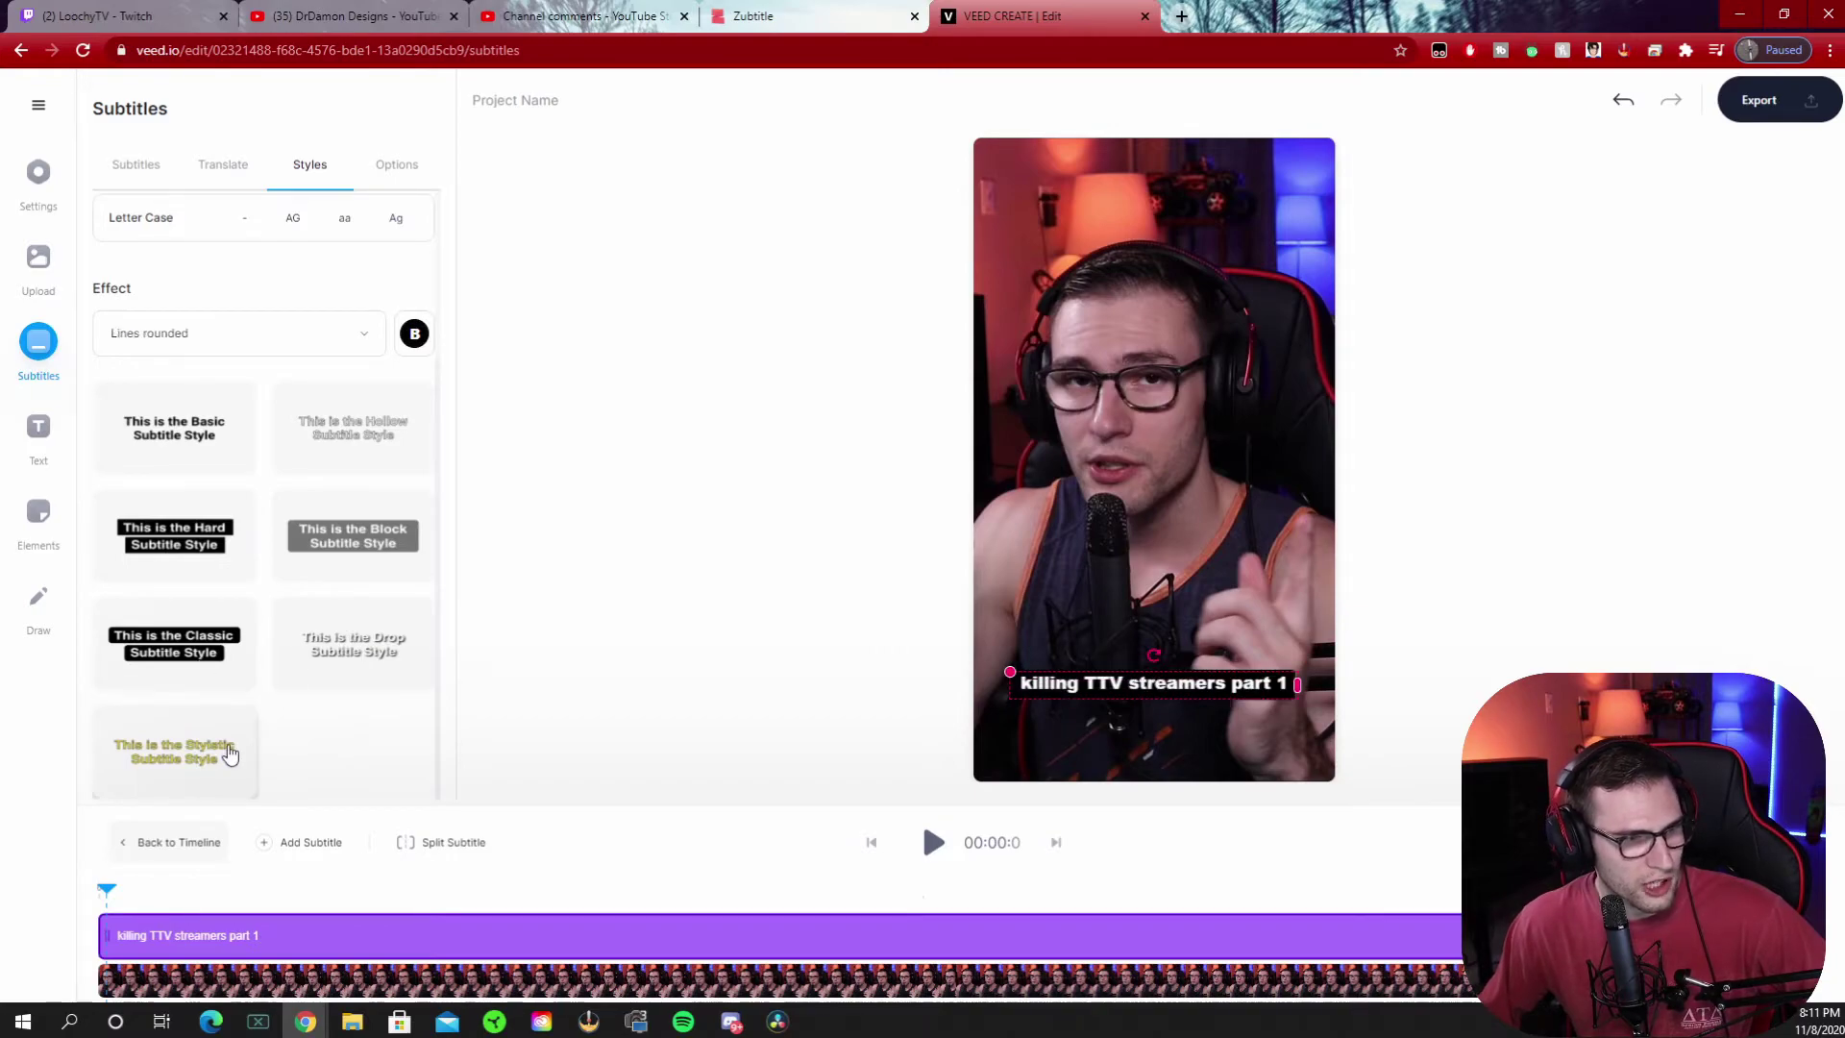
pyautogui.click(230, 753)
pyautogui.scroll(1, 379, 733)
pyautogui.click(374, 733)
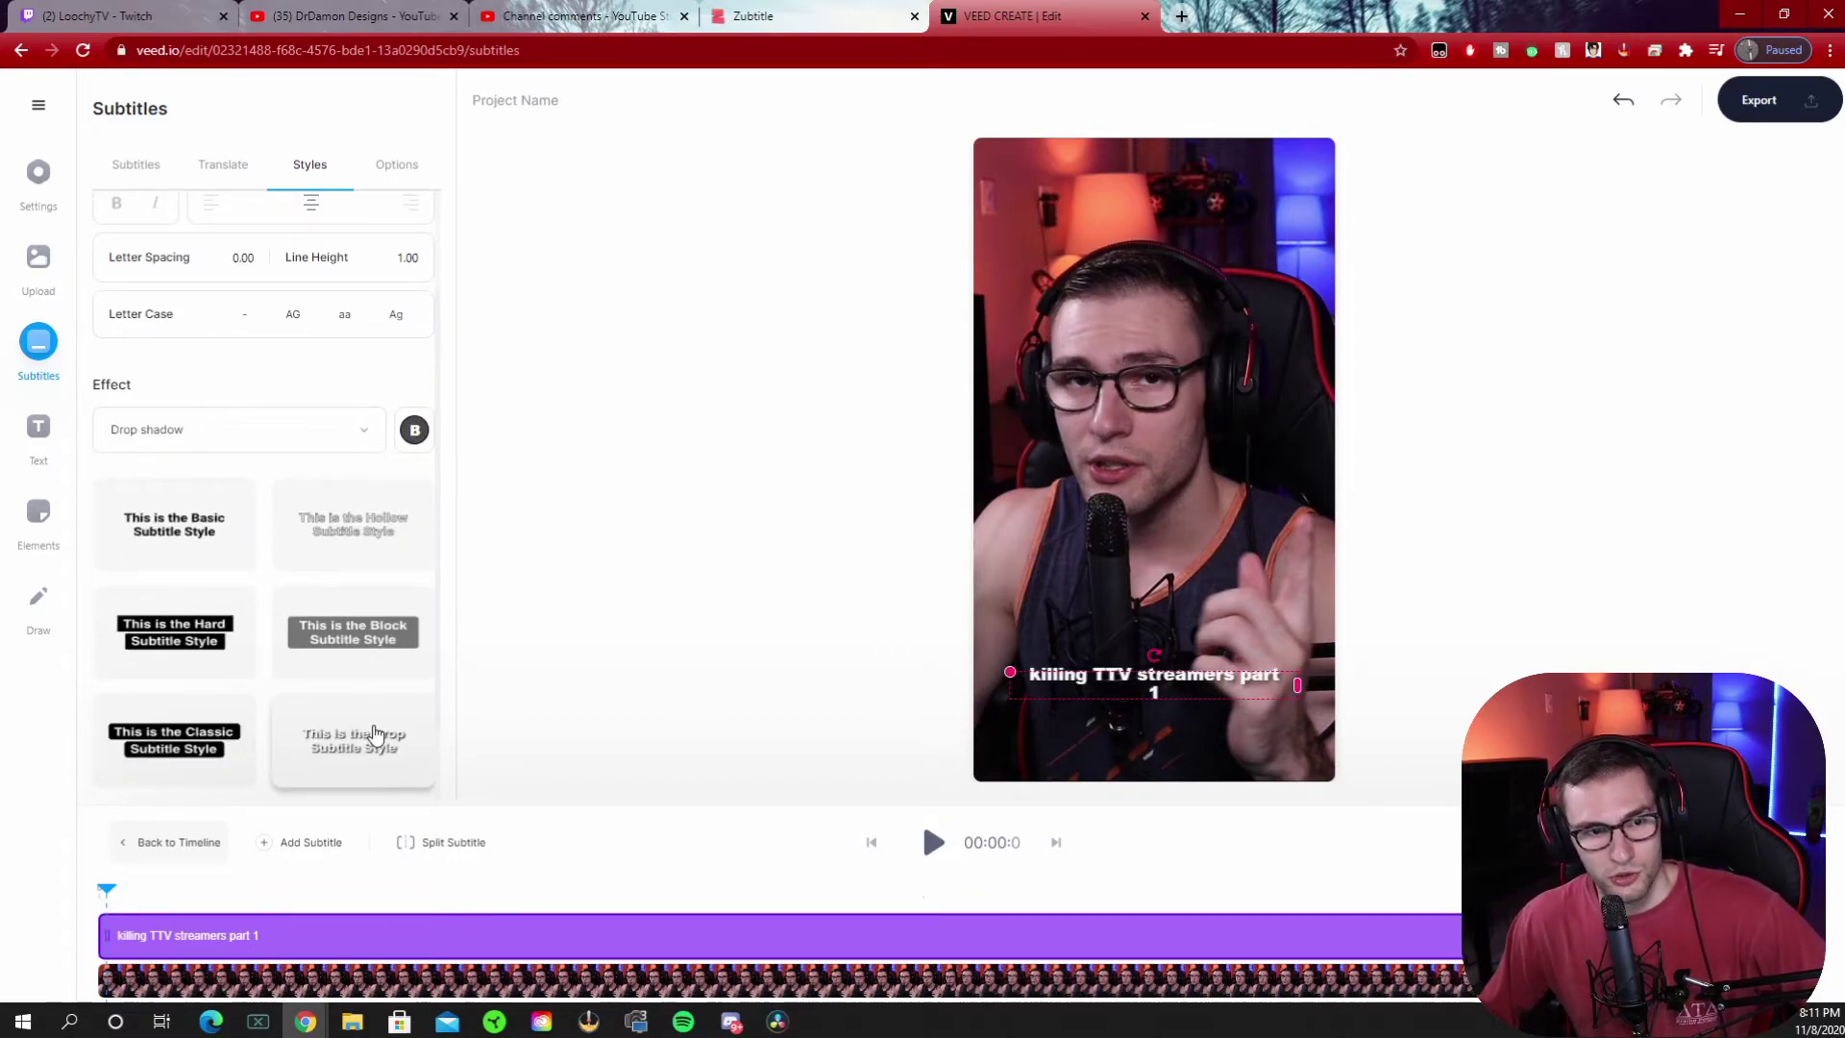
pyautogui.click(1696, 185)
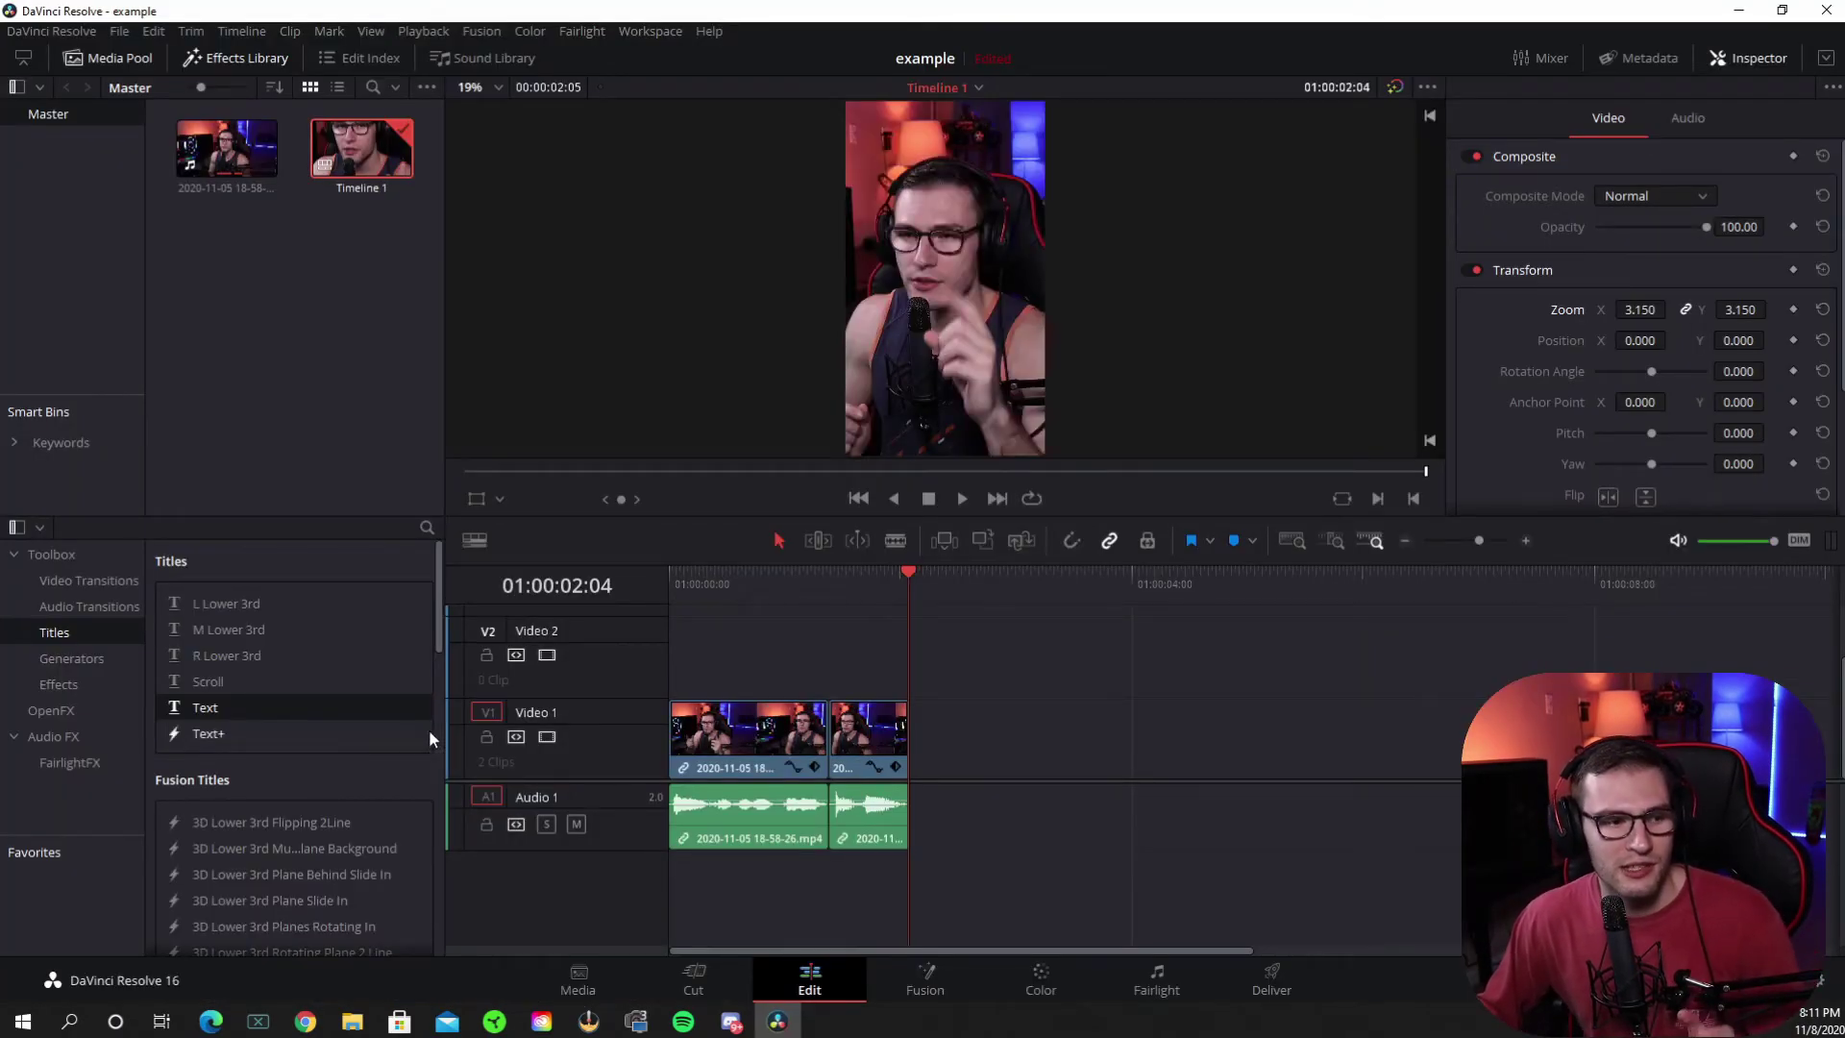
# Add an empty Subtitle 1 track above Video 1 from the timeline track menu
pyautogui.rightClick(636, 665)
pyautogui.click(667, 711)
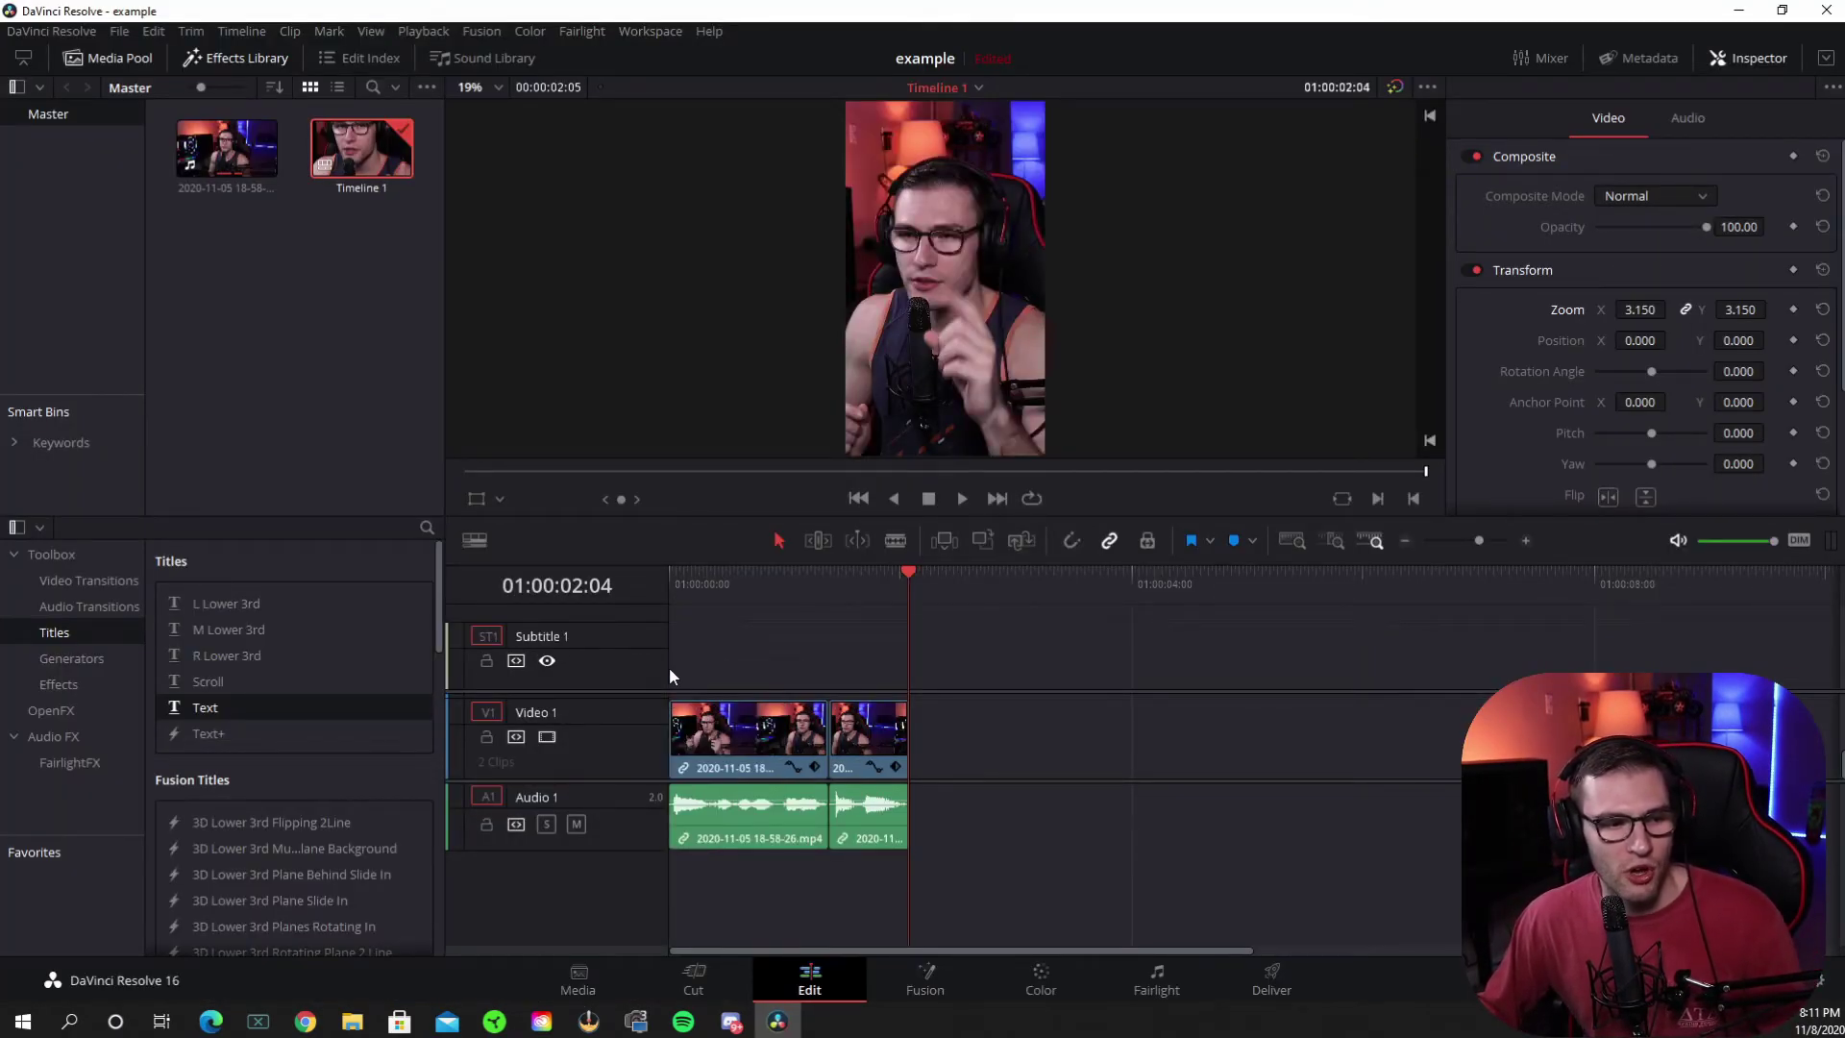